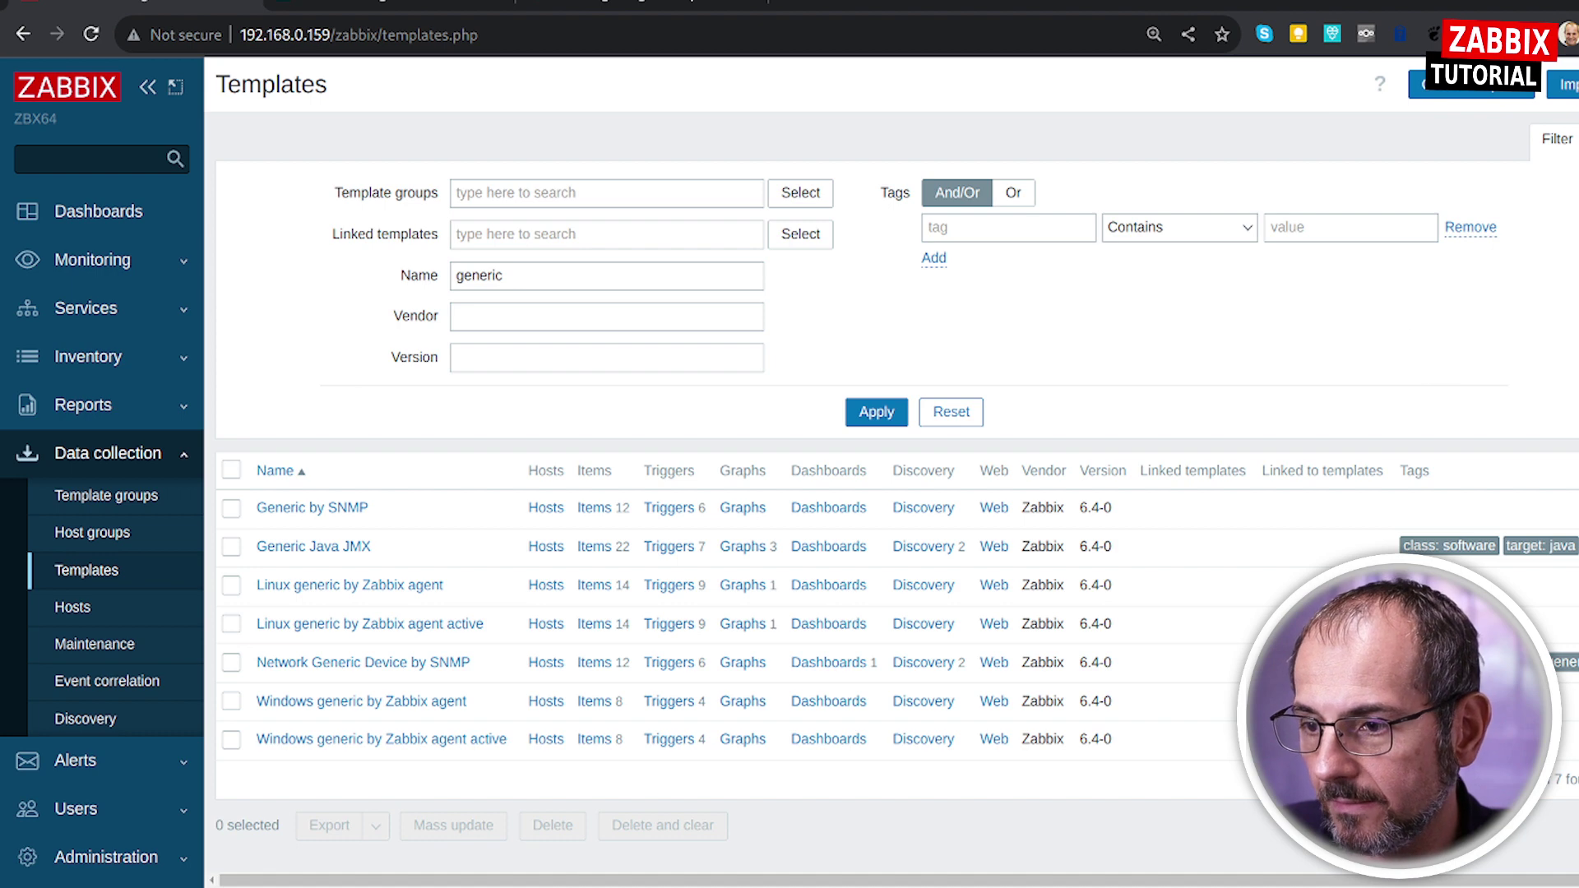
# Start a new template and name it "CPU Performance"
pyautogui.click(1460, 85)
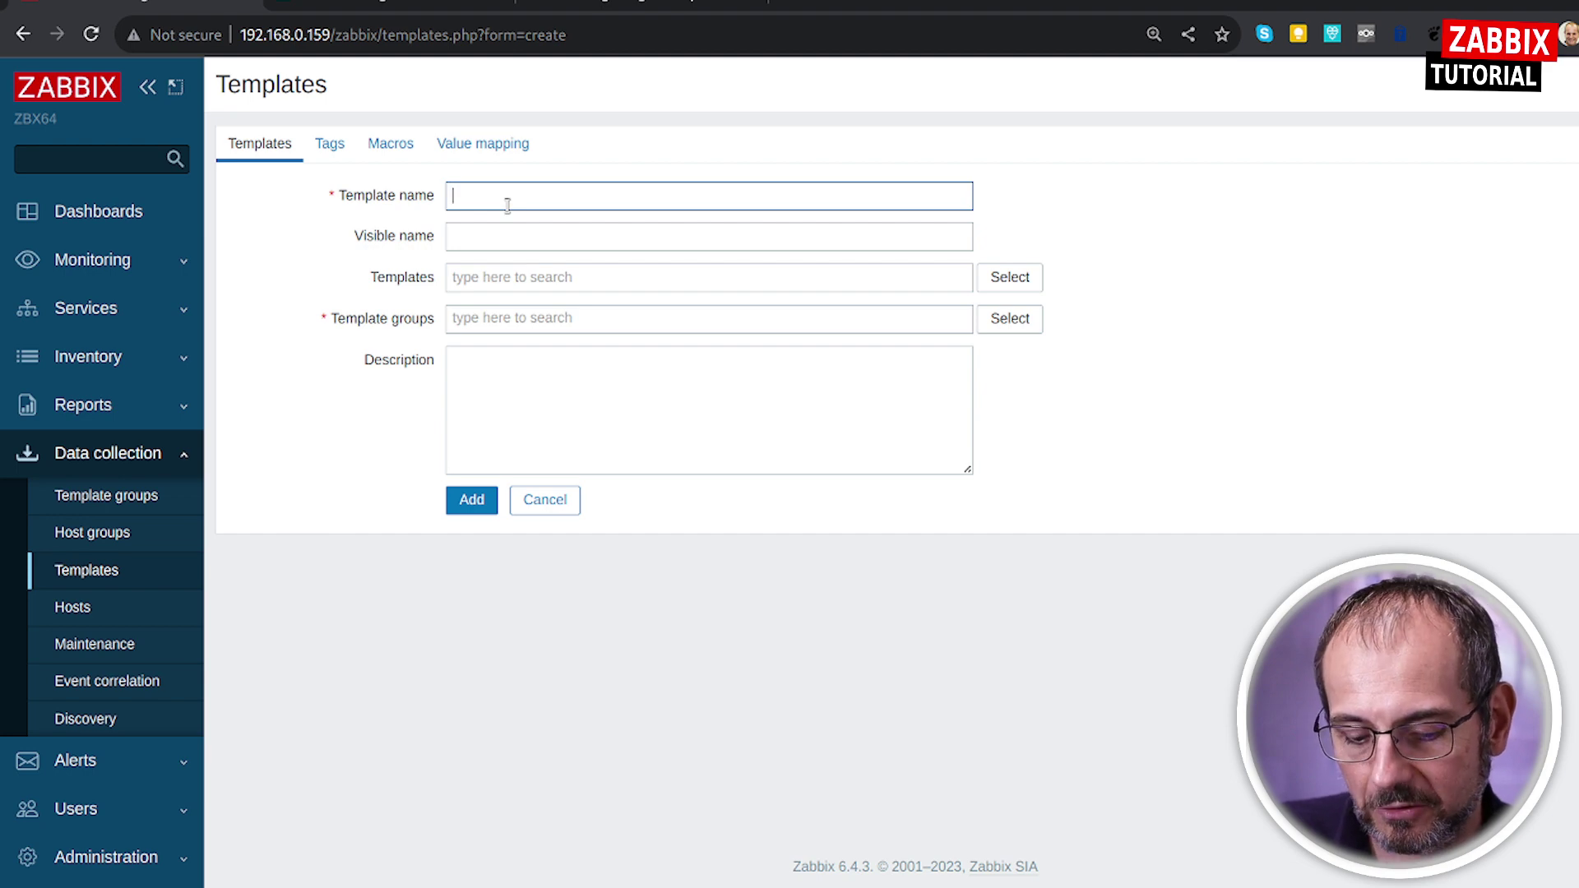
pyautogui.write('Cl')
pyautogui.press('BackSpace')
pyautogui.write('P')
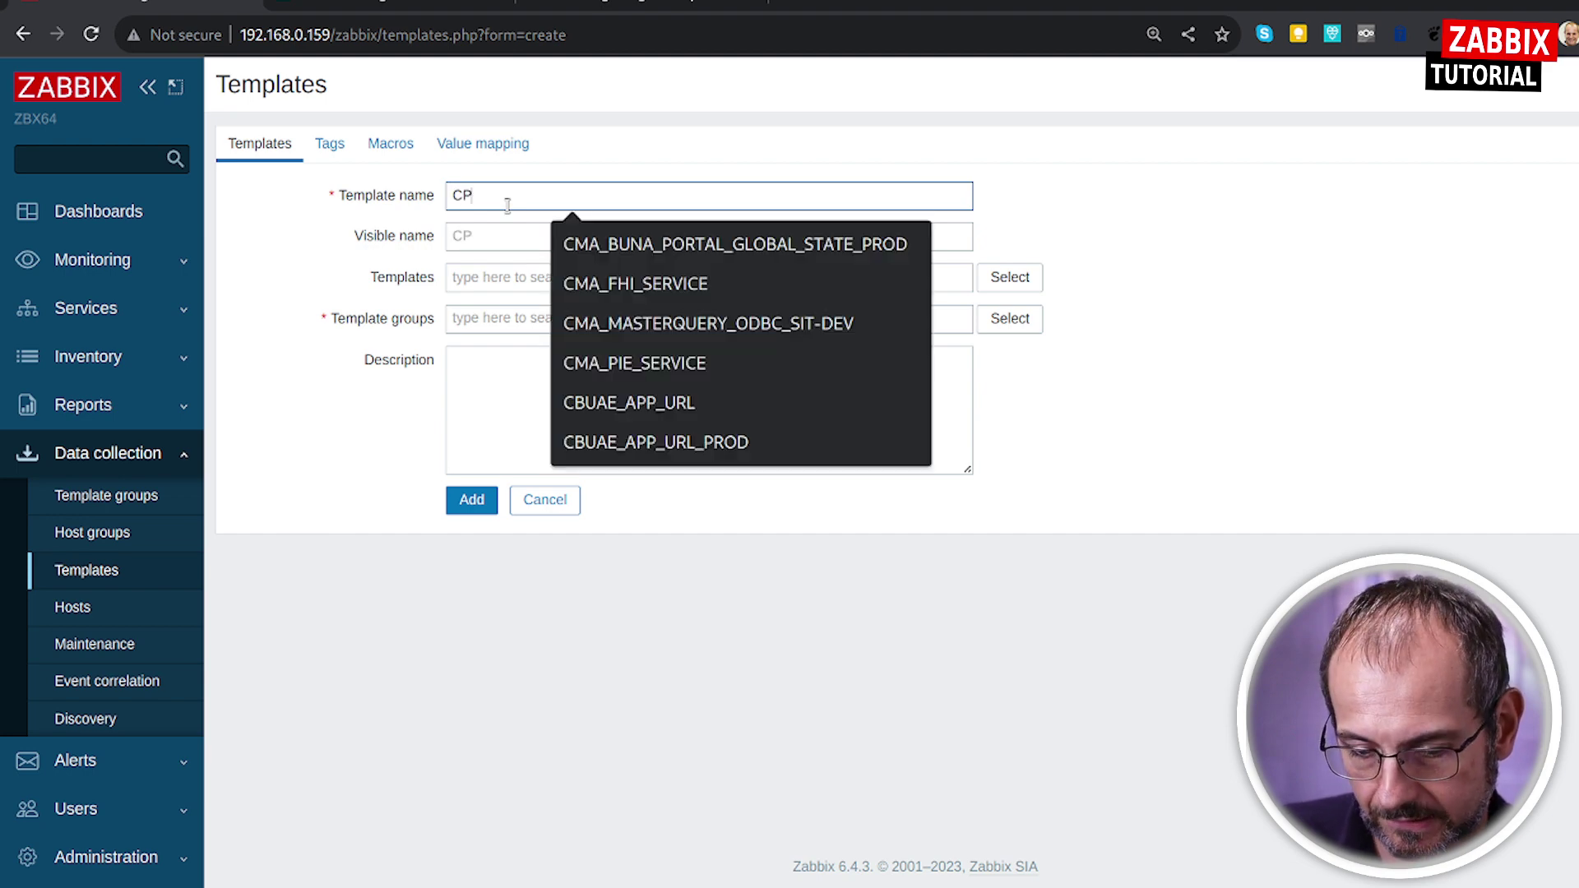
pyautogui.write('U Perfo')
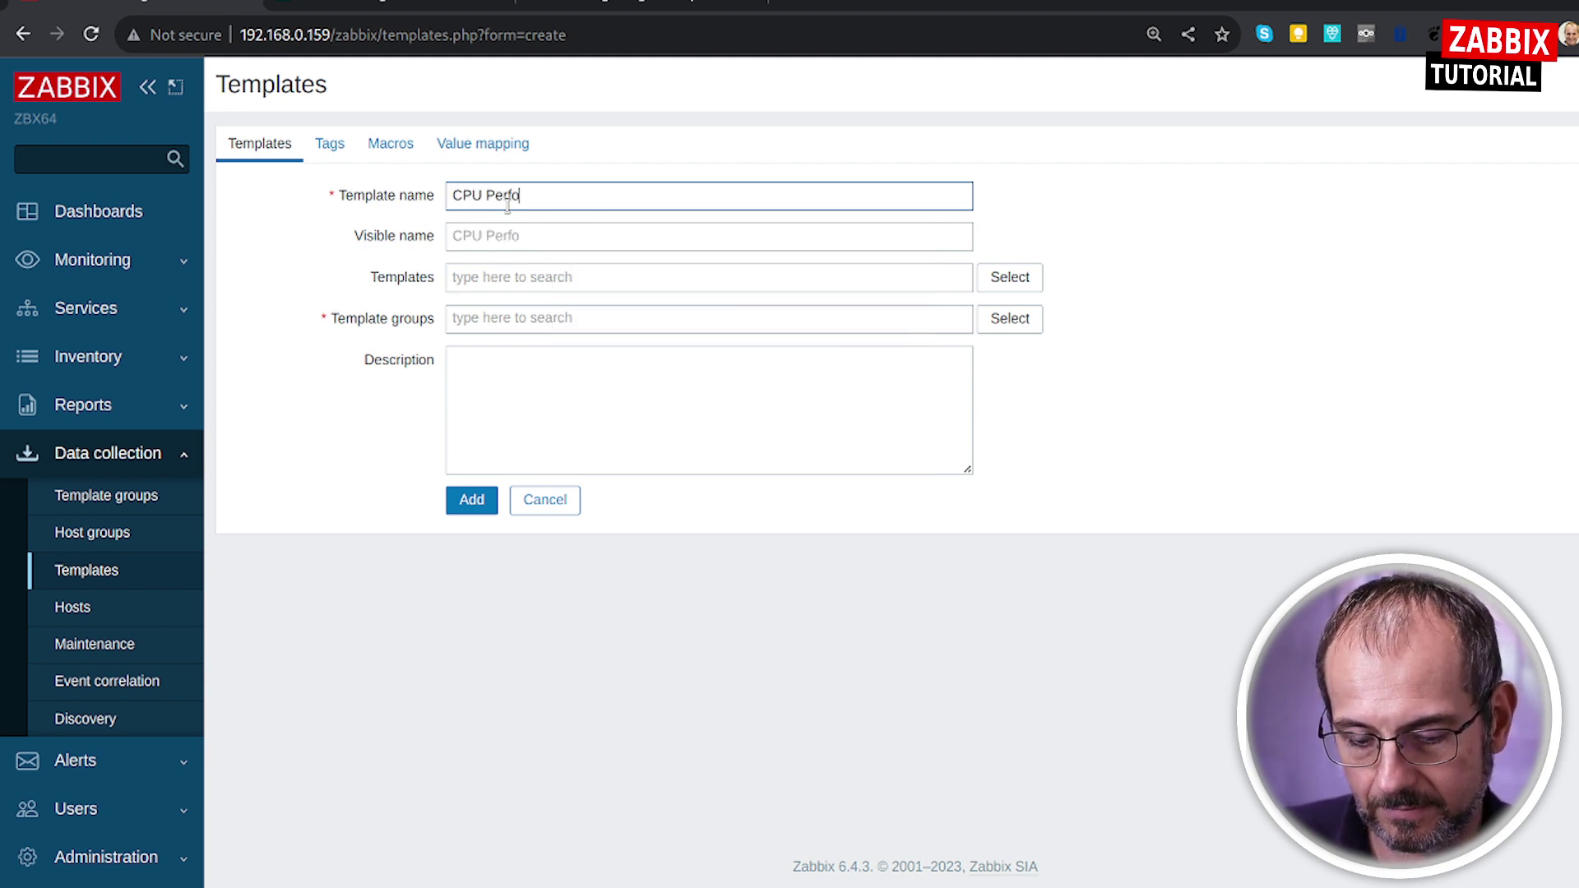
pyautogui.write('rmance')
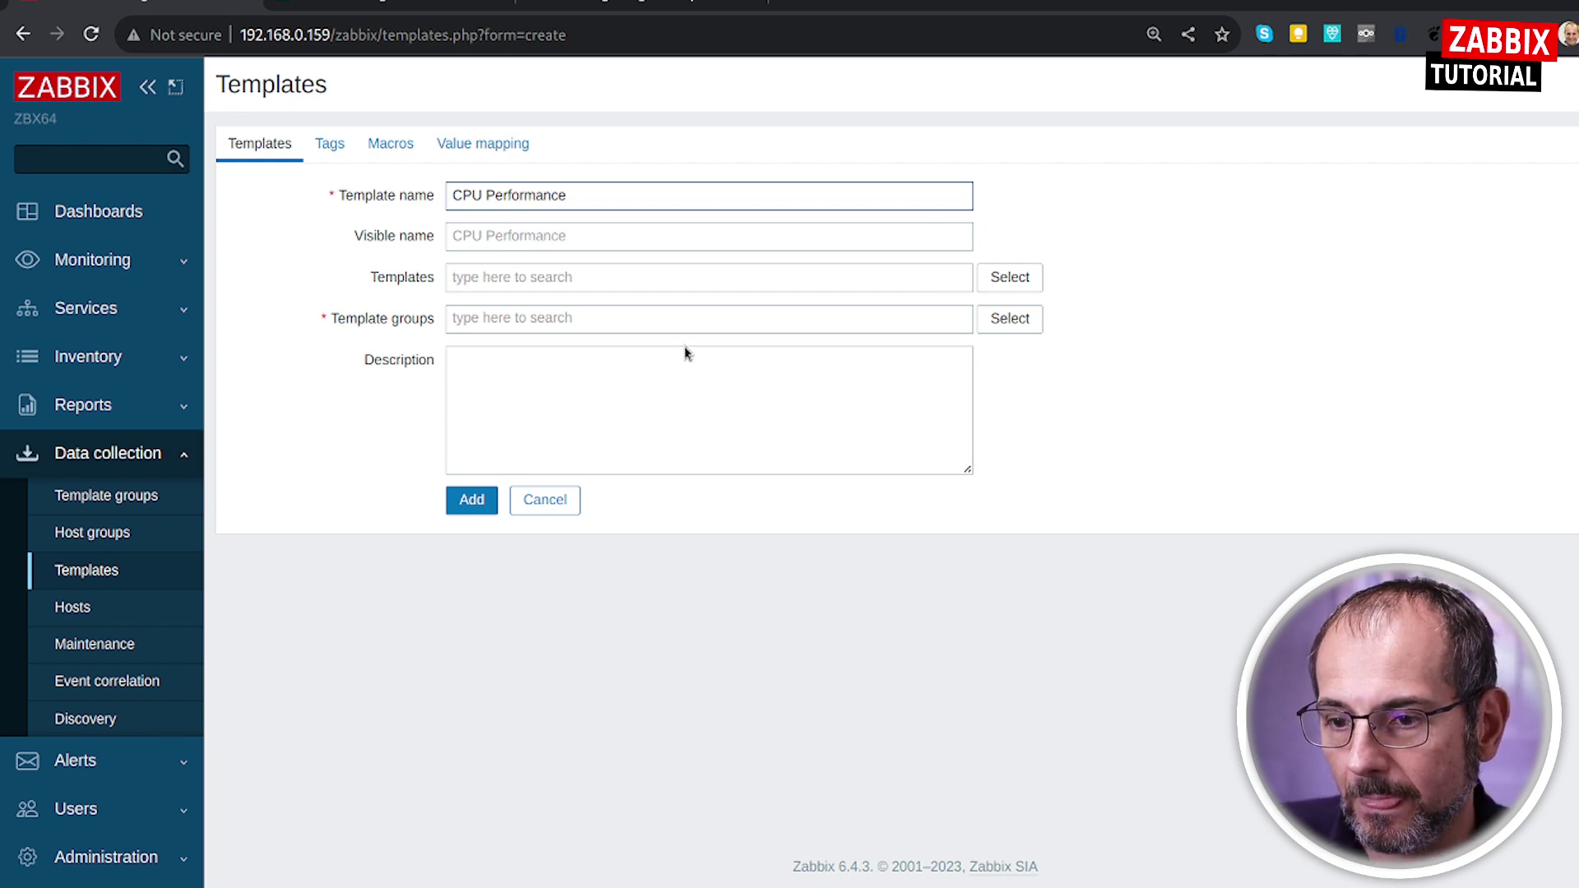
# Assign the template to a new template group named "Template YouTube"
pyautogui.click(608, 314)
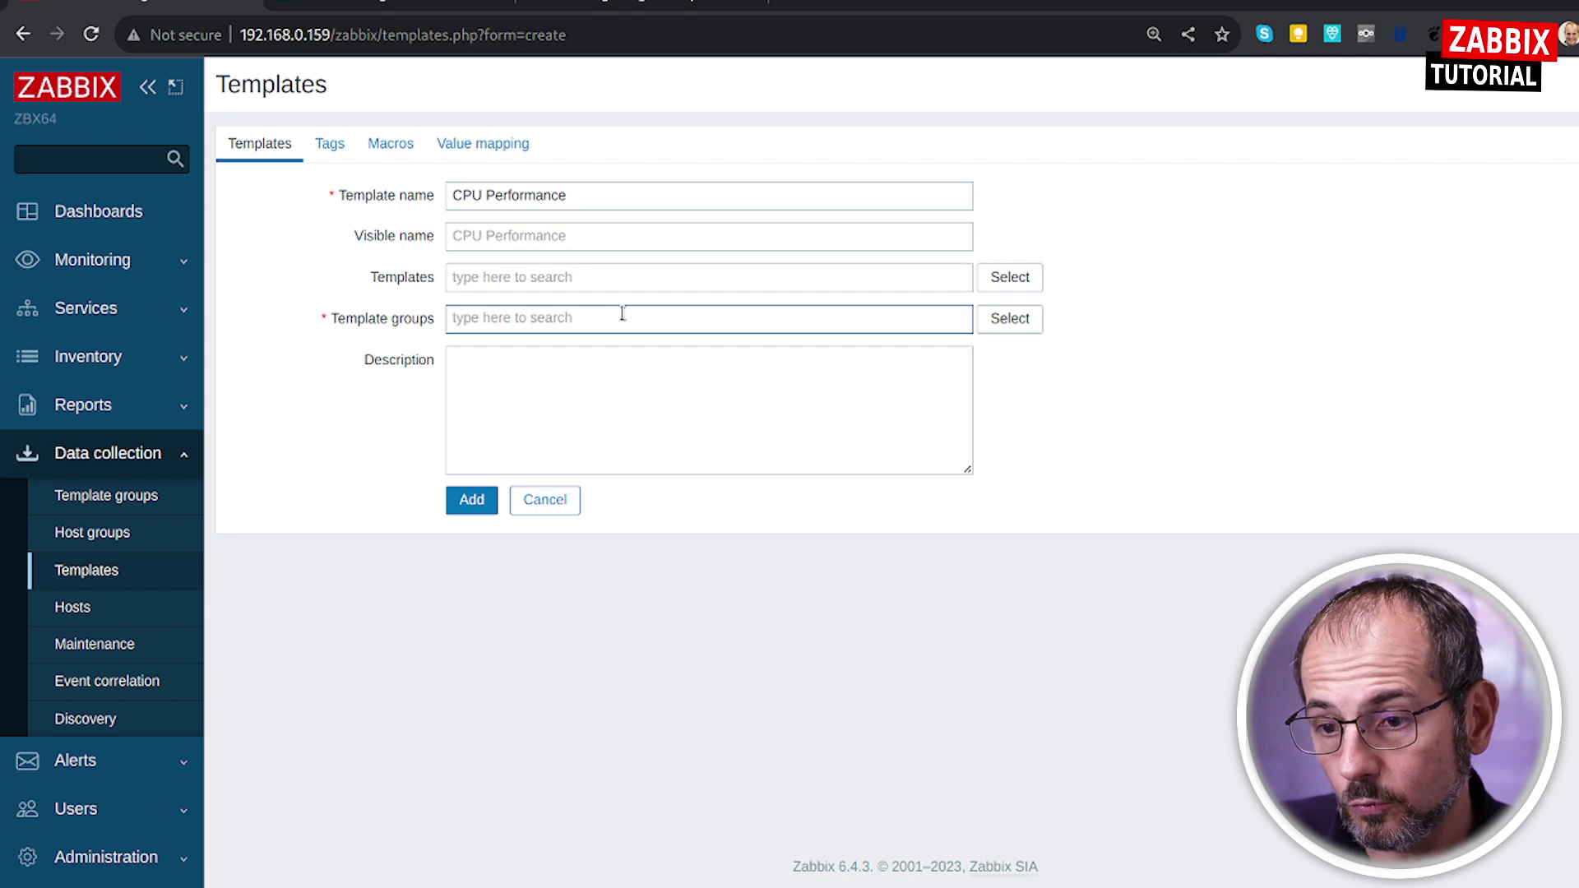
pyautogui.write('you')
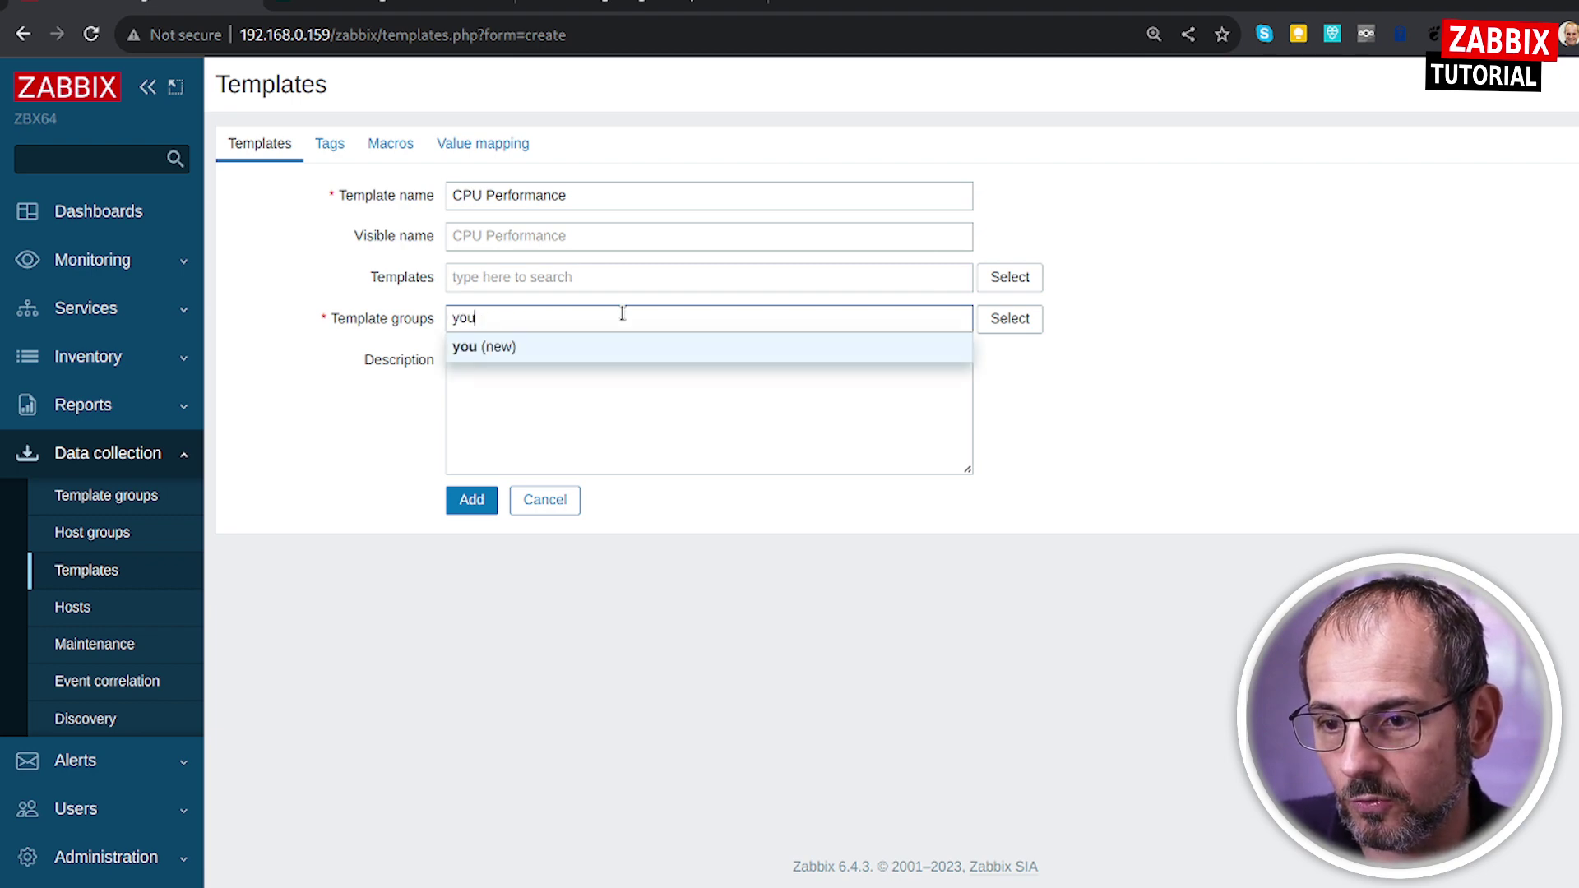
pyautogui.hotkey('ctrl', 'a')
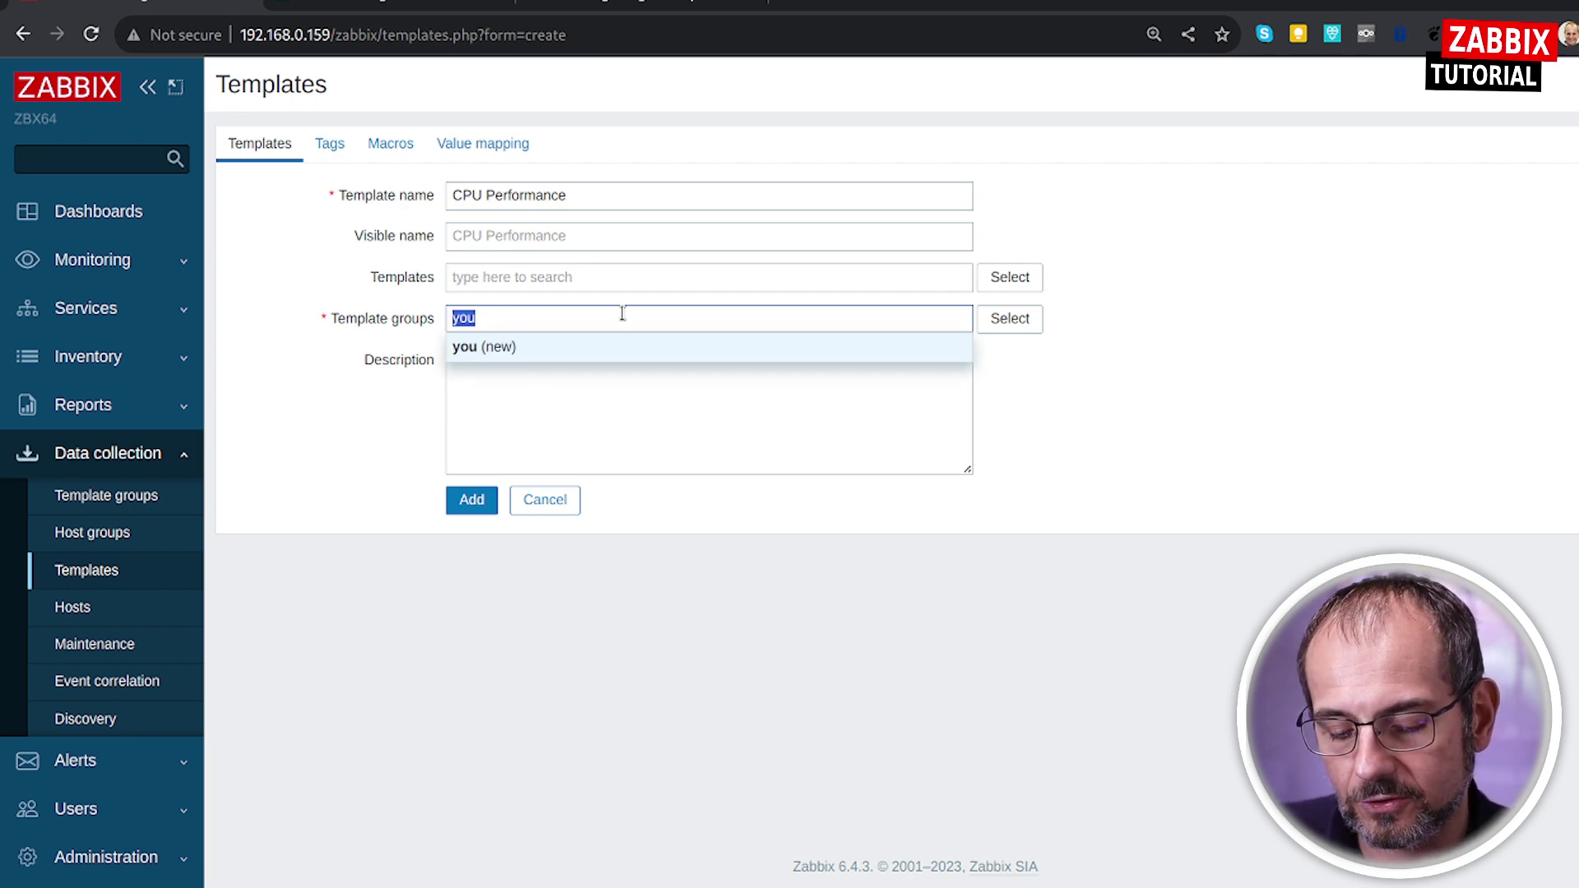
pyautogui.write('Template YuoTube')
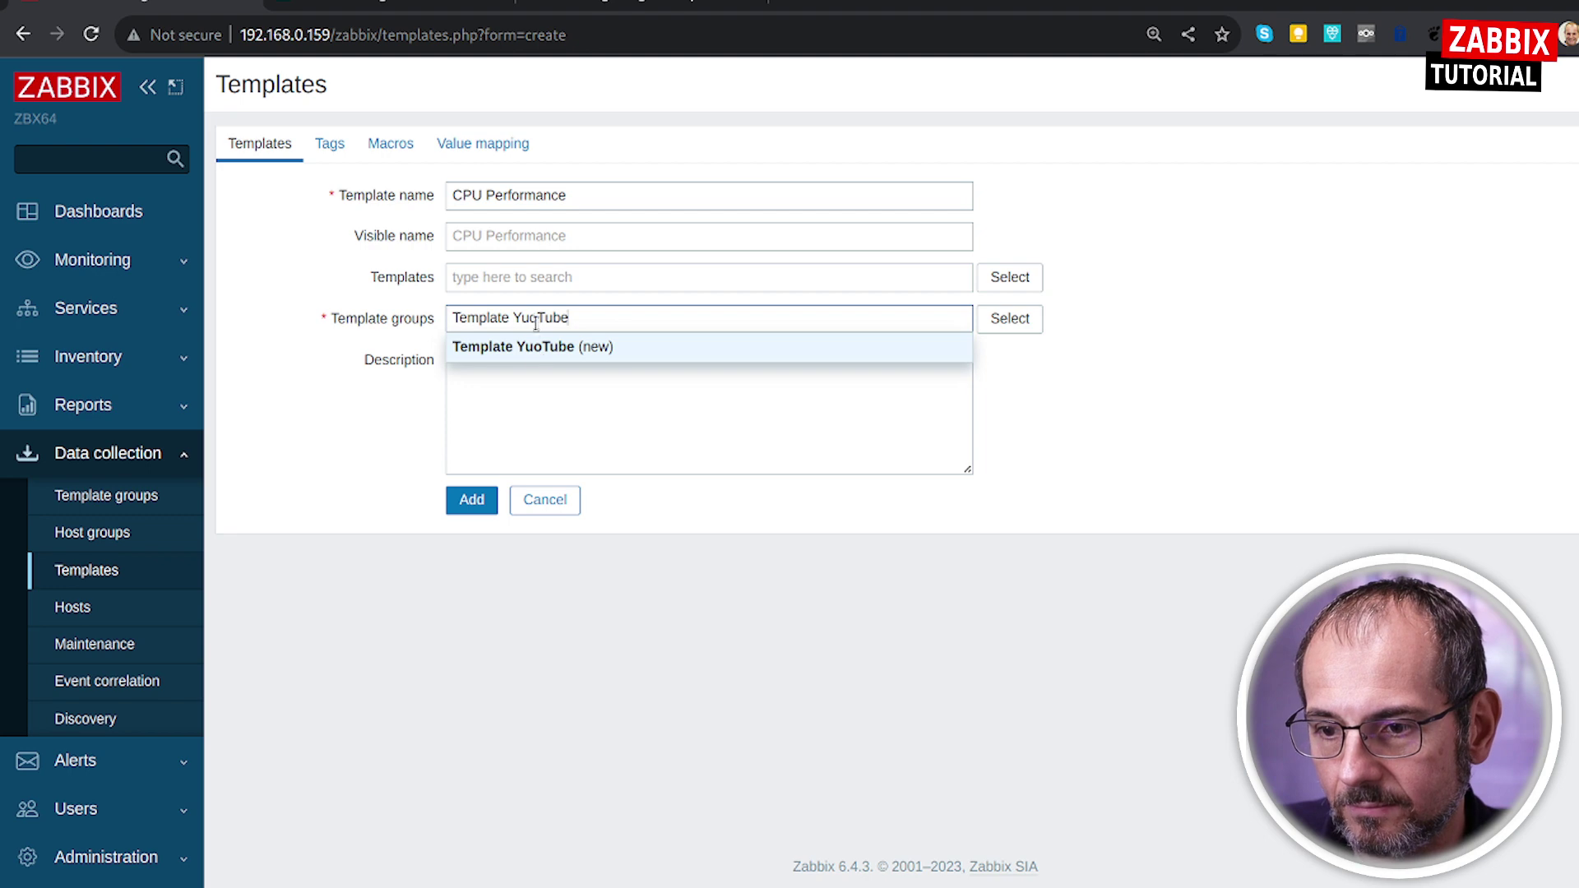
pyautogui.press('Left')
pyautogui.press('Left')
pyautogui.press('Left')
pyautogui.press('Left')
pyautogui.press('BackSpace')
pyautogui.press('BackSpace')
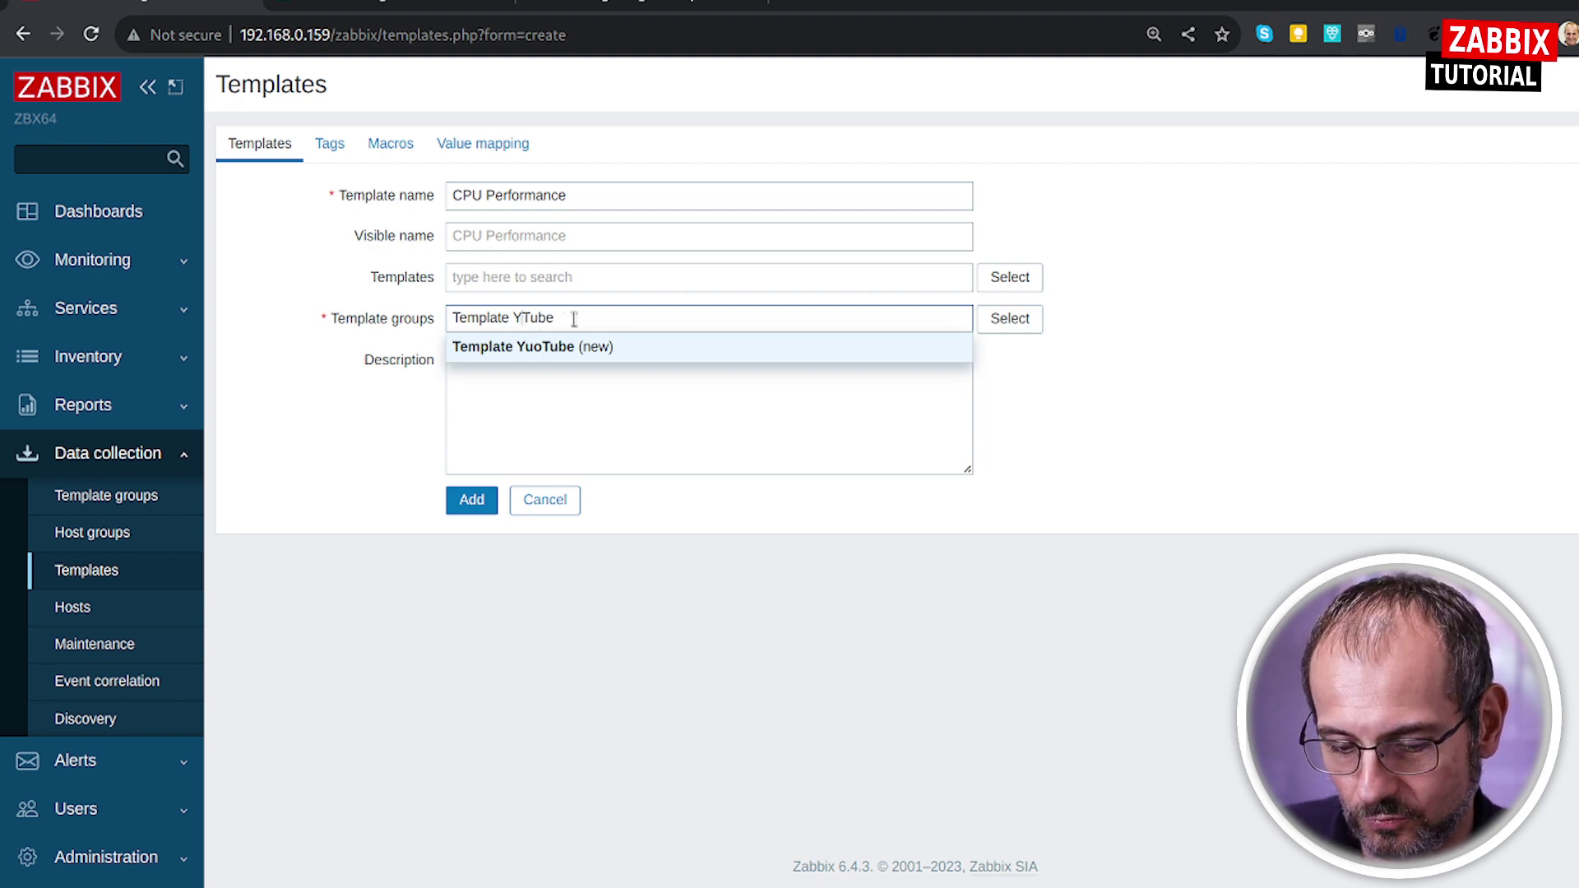
pyautogui.write('ou')
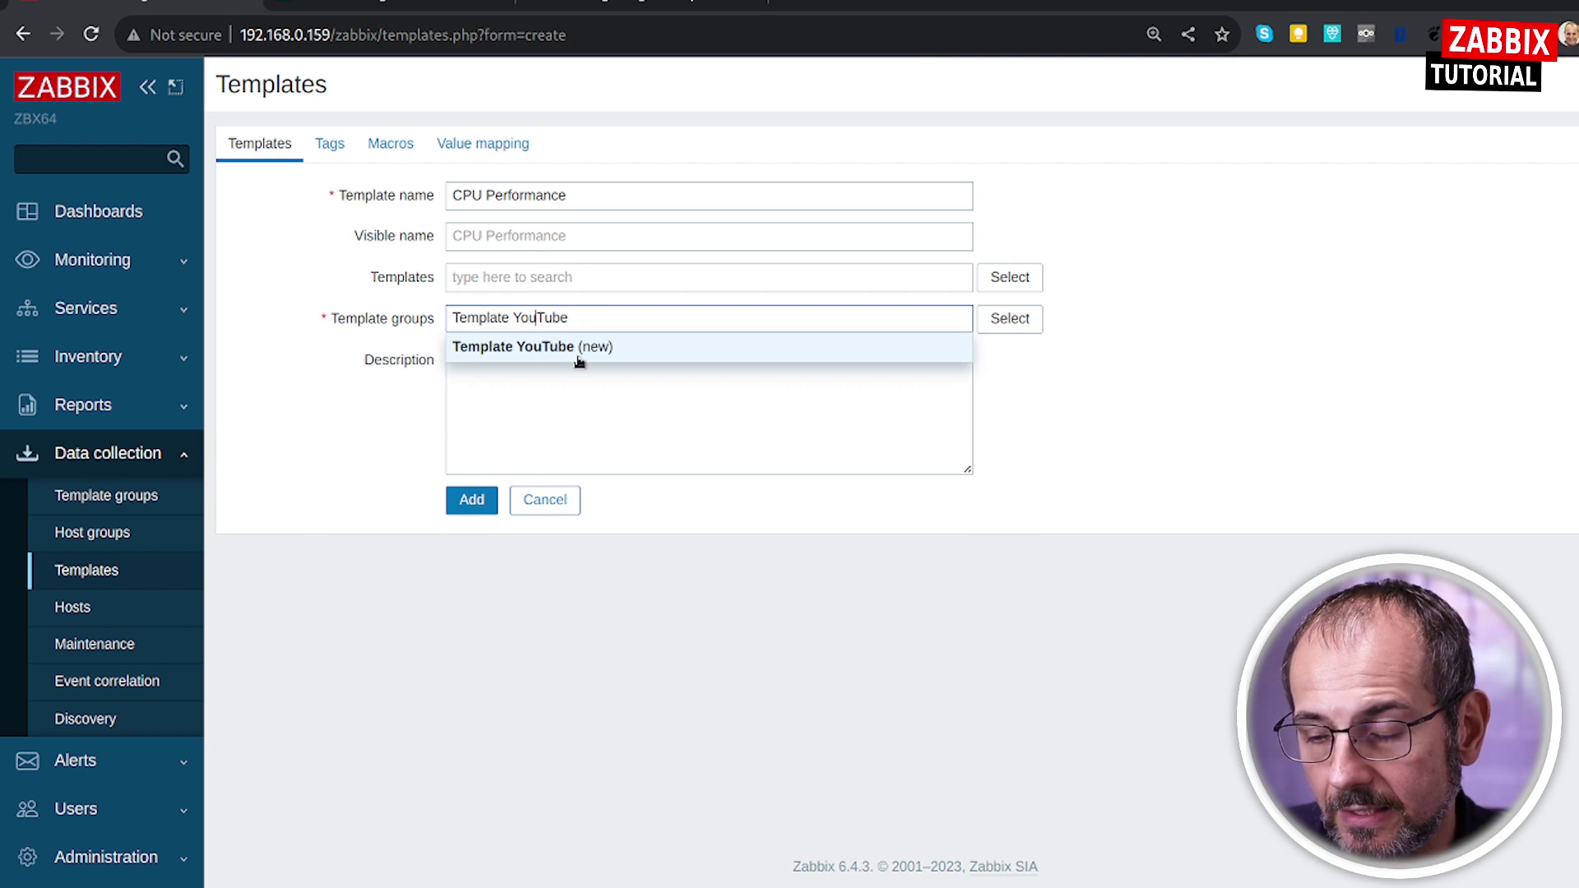
pyautogui.click(578, 347)
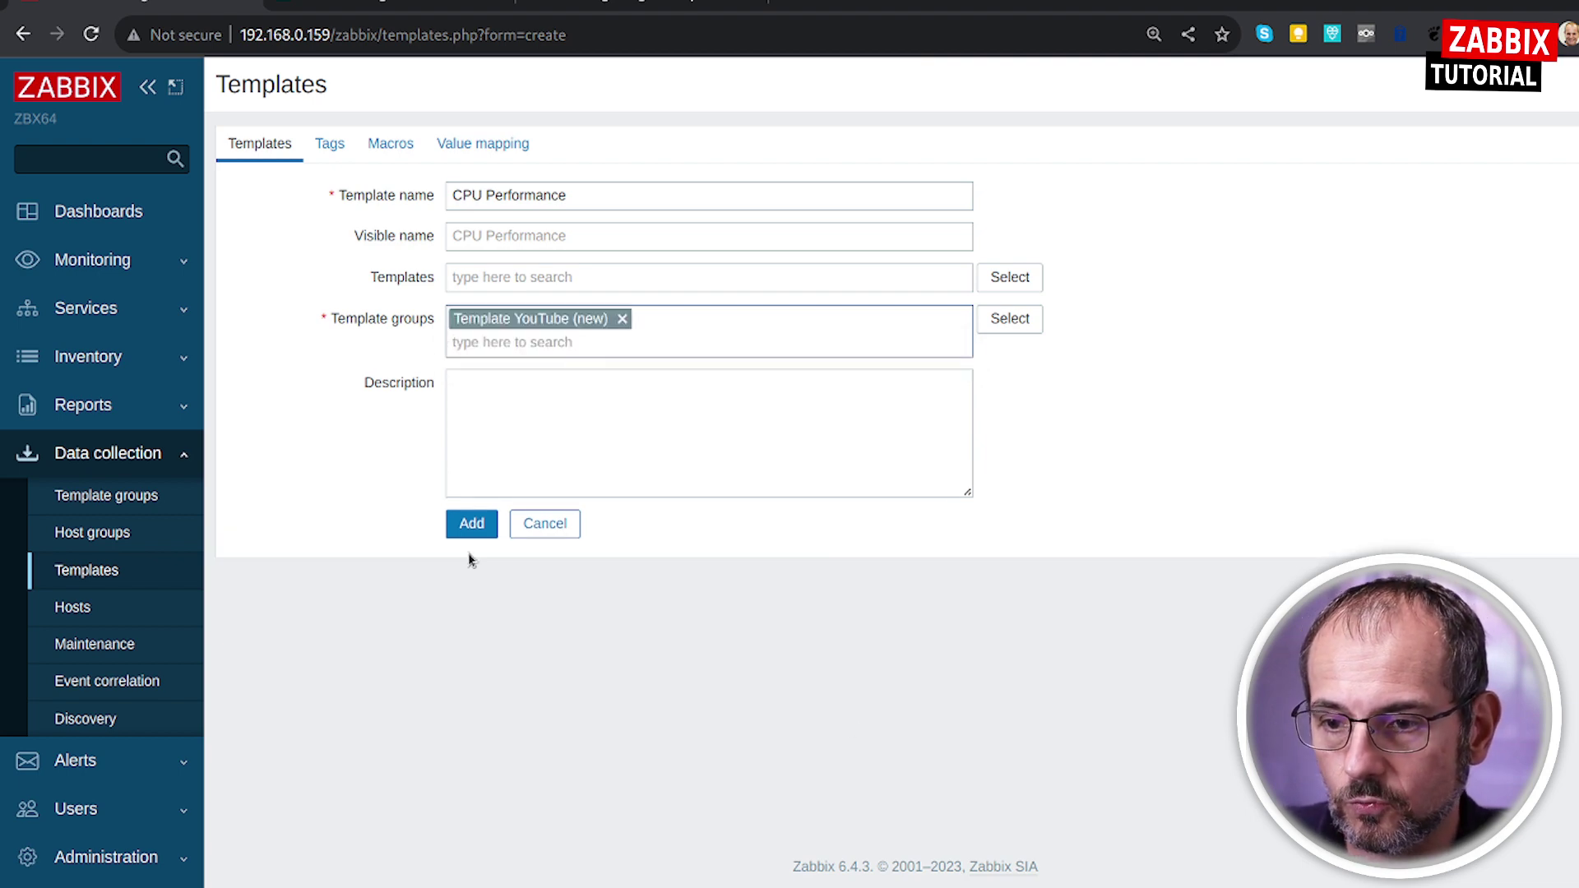
# Review the template's tag and macro settings, and add the template without changing them
pyautogui.click(329, 153)
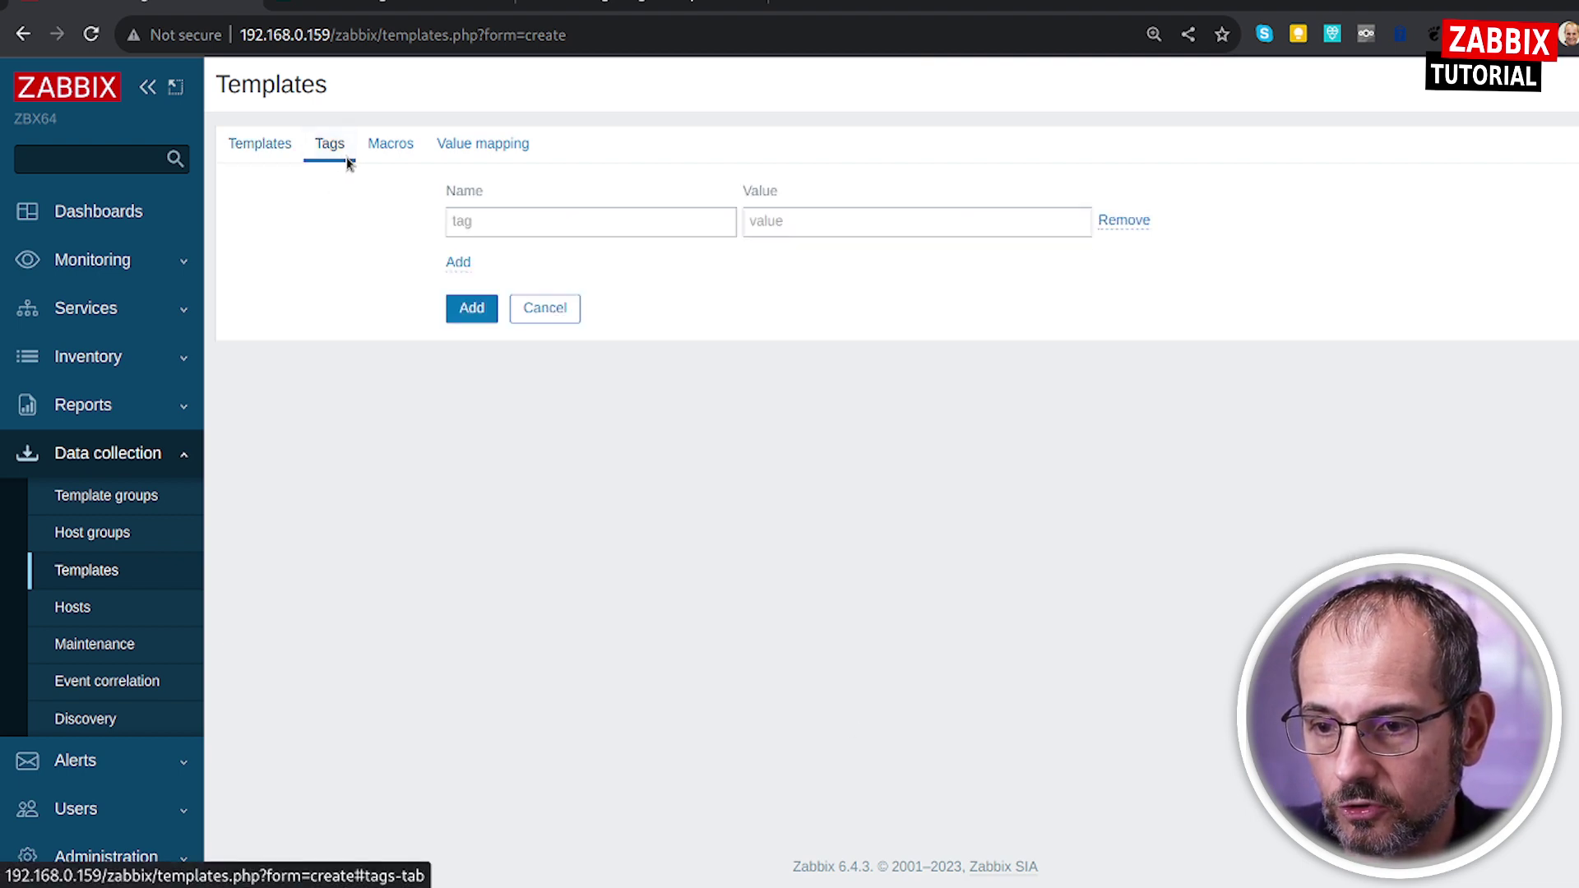
pyautogui.click(418, 154)
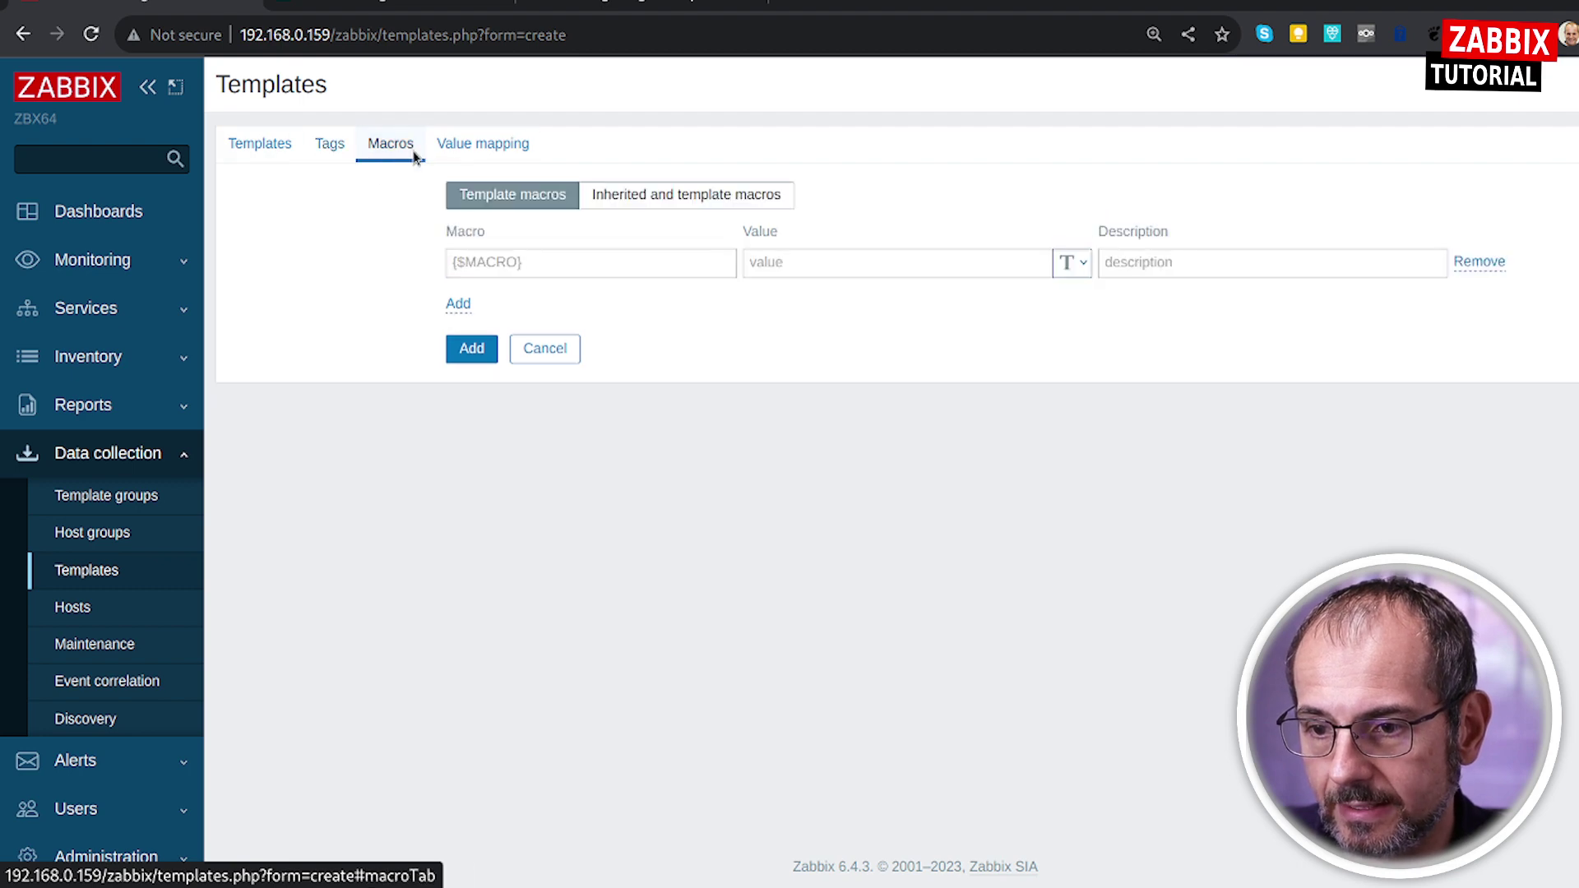
pyautogui.click(246, 148)
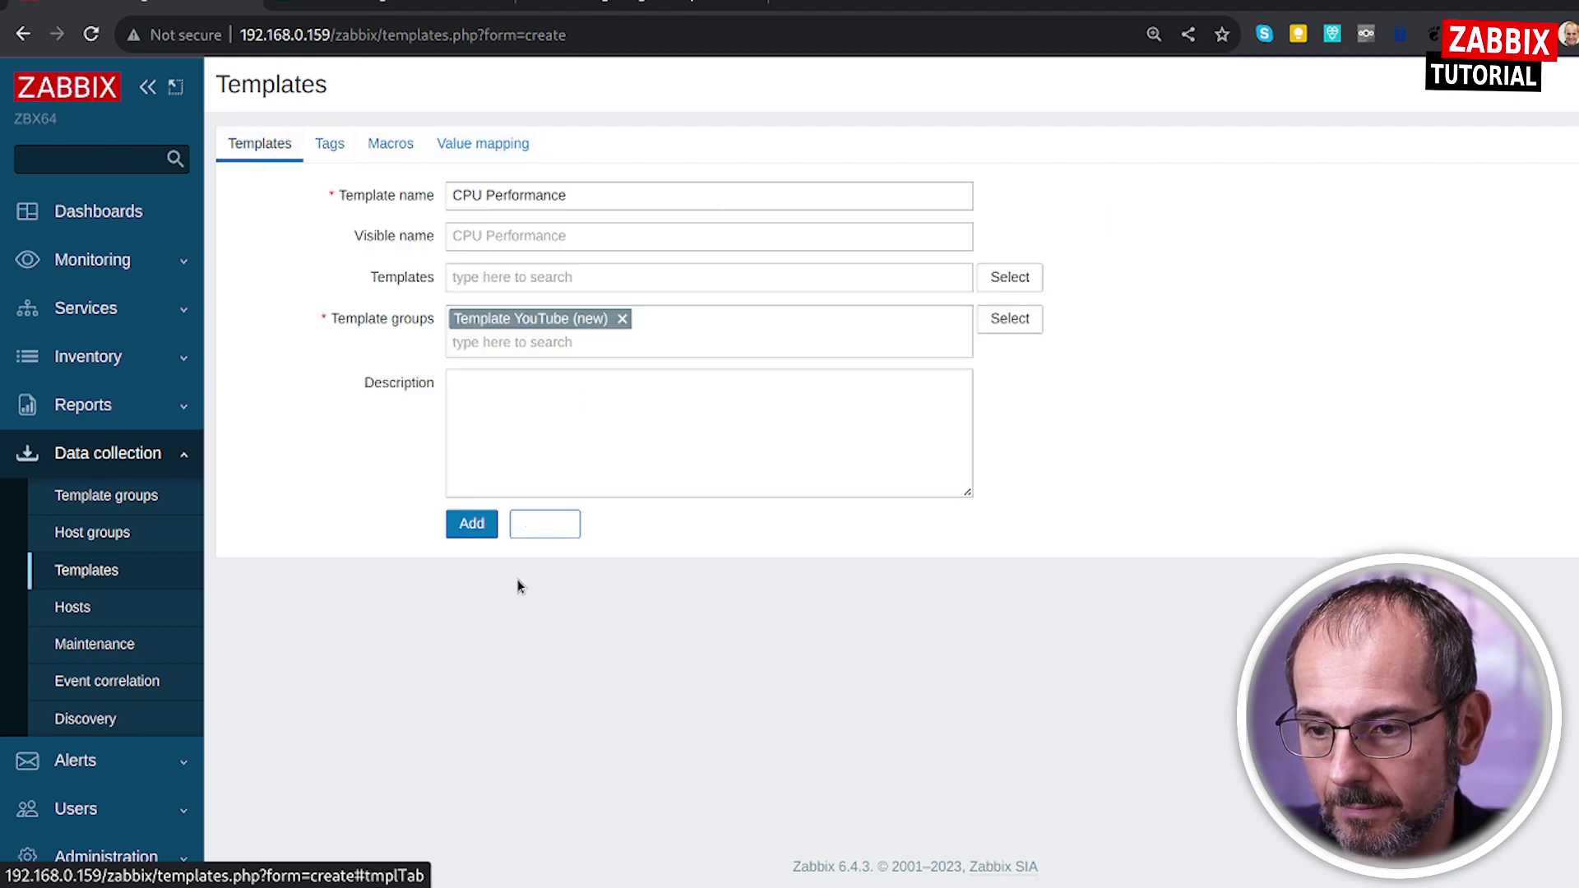
pyautogui.click(472, 526)
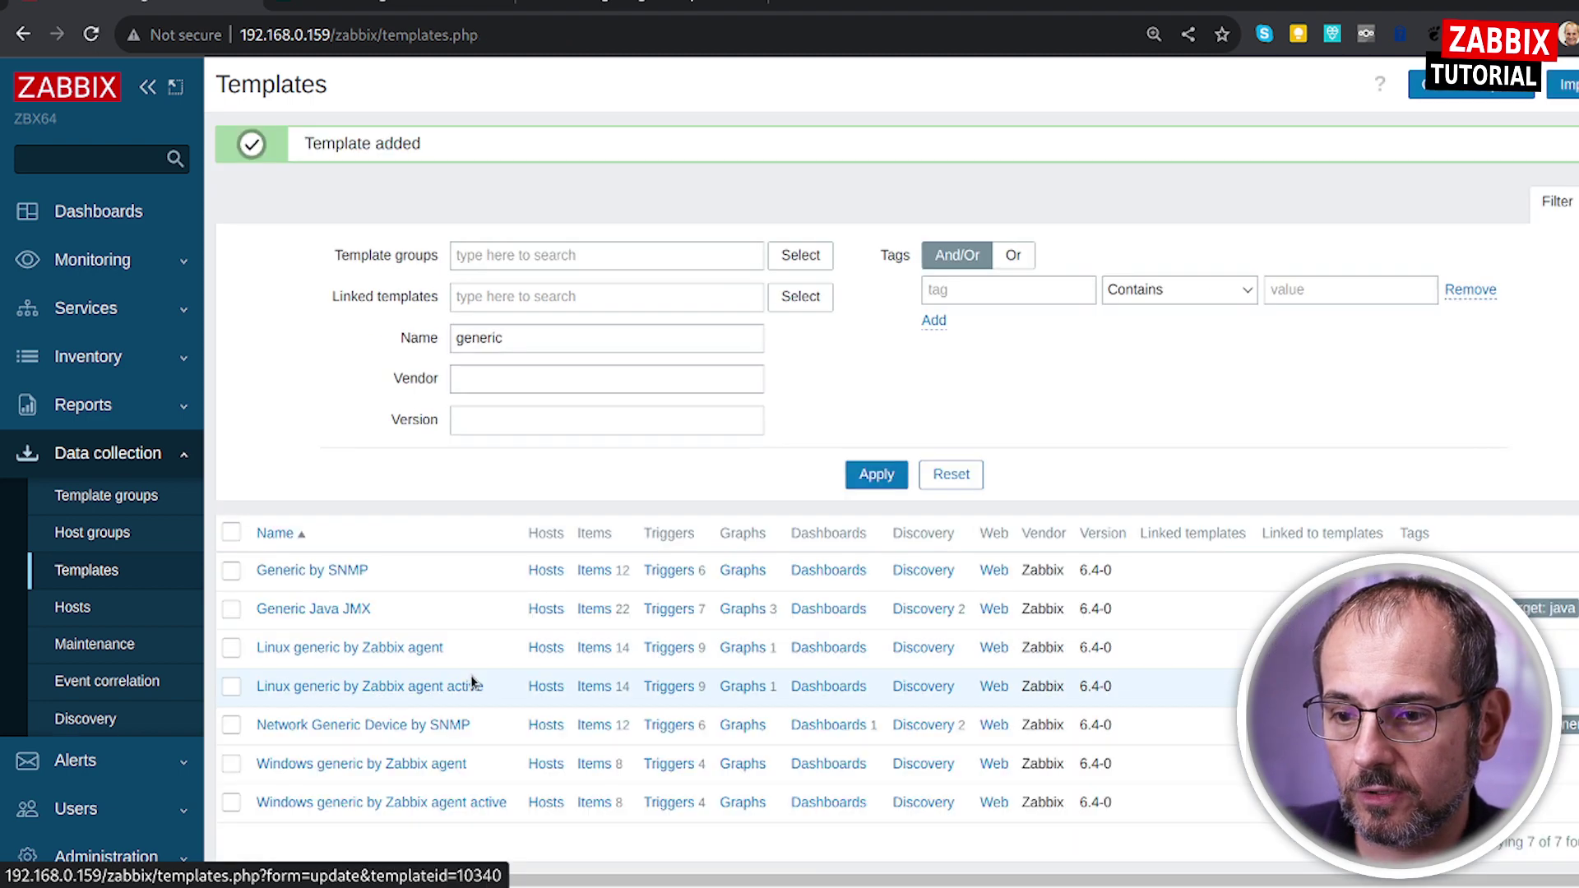
# Try to filter the template list by the name "you"
pyautogui.doubleClick(521, 346)
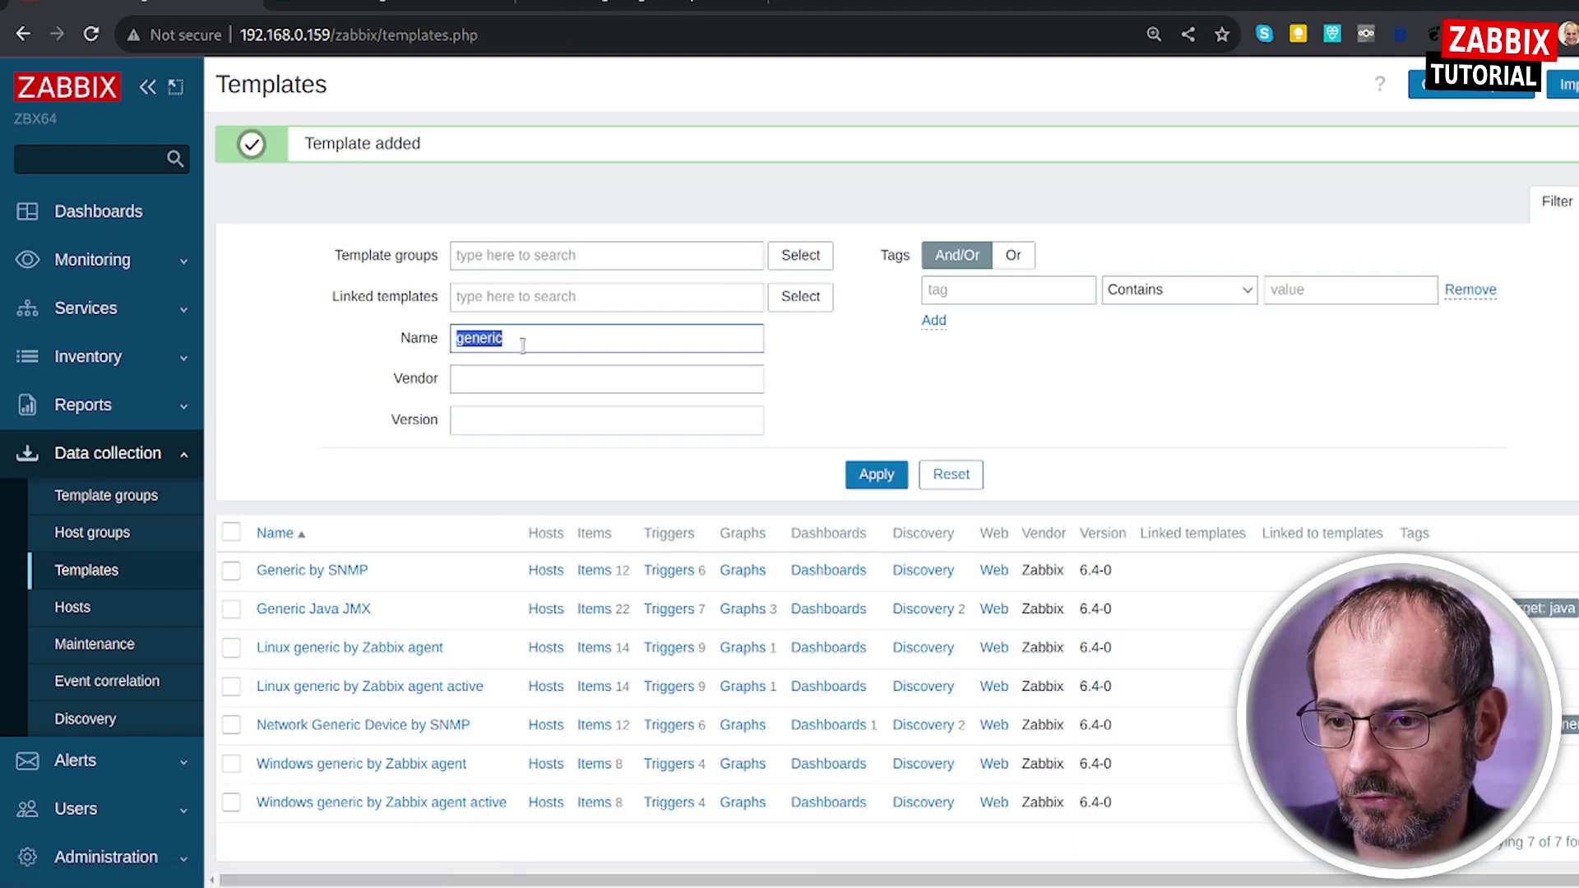
pyautogui.write('you')
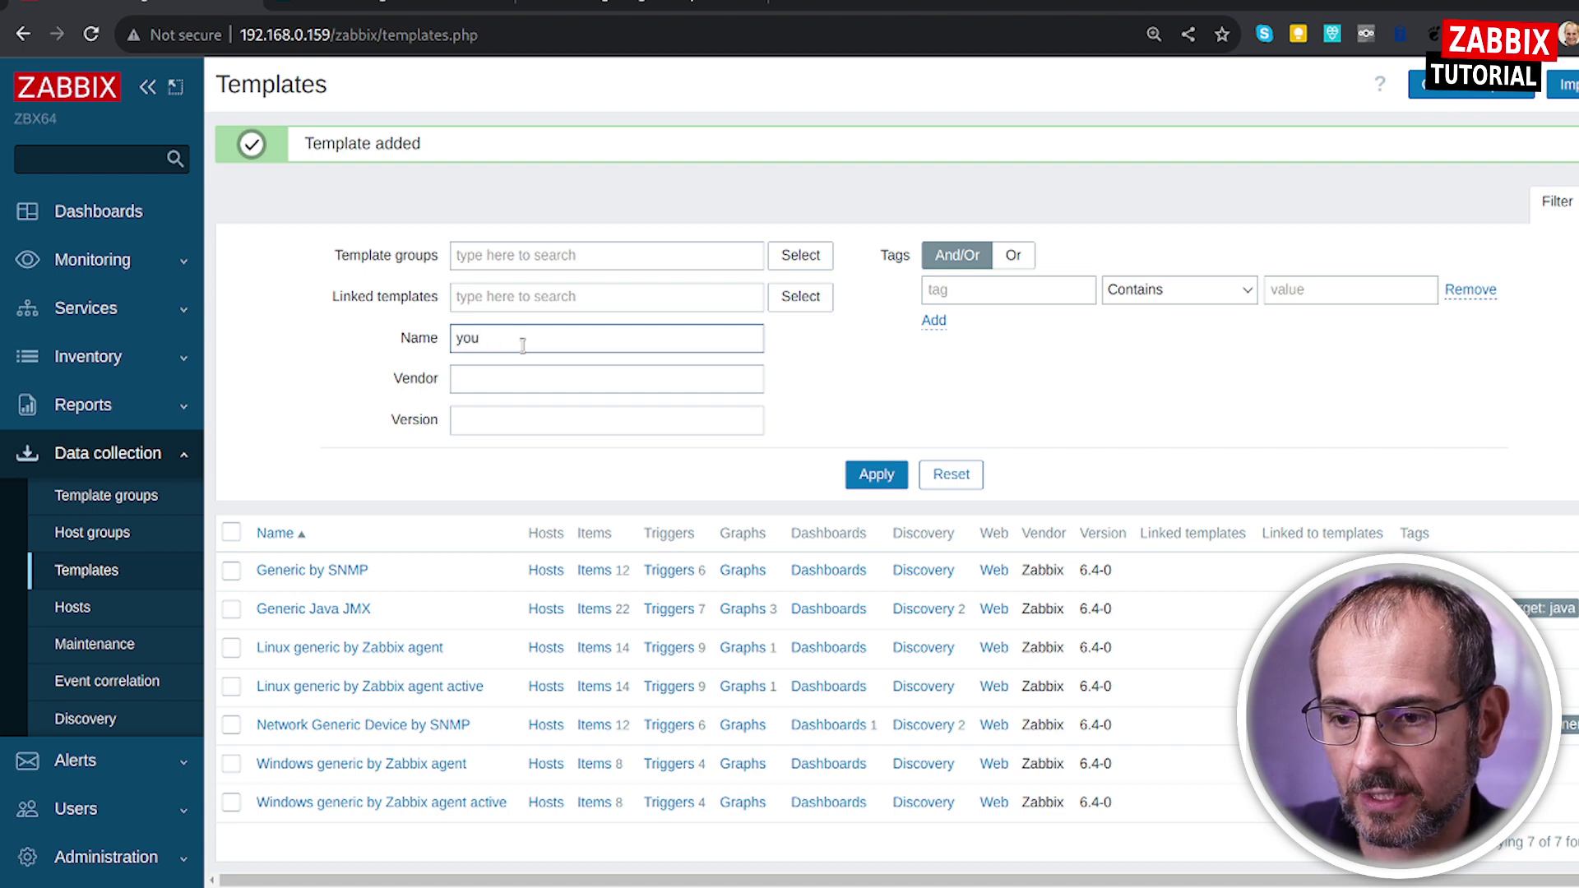
pyautogui.press('Return')
# Clear the name filter and filter the template list by the template group "Template YouTube"
pyautogui.doubleClick(520, 271)
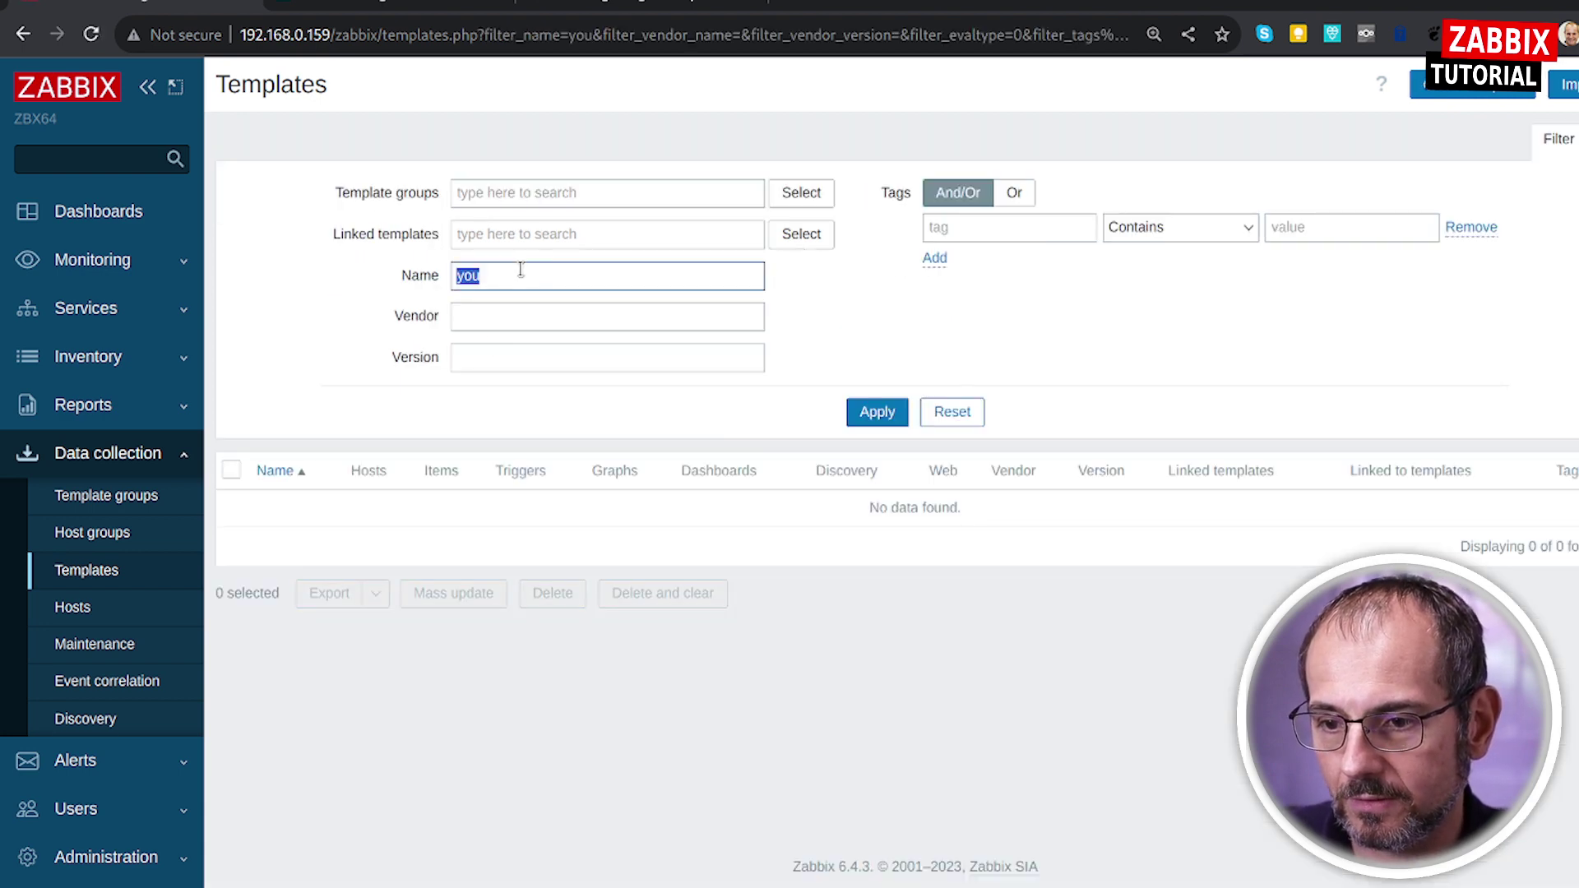
pyautogui.press('BackSpace')
pyautogui.press('Return')
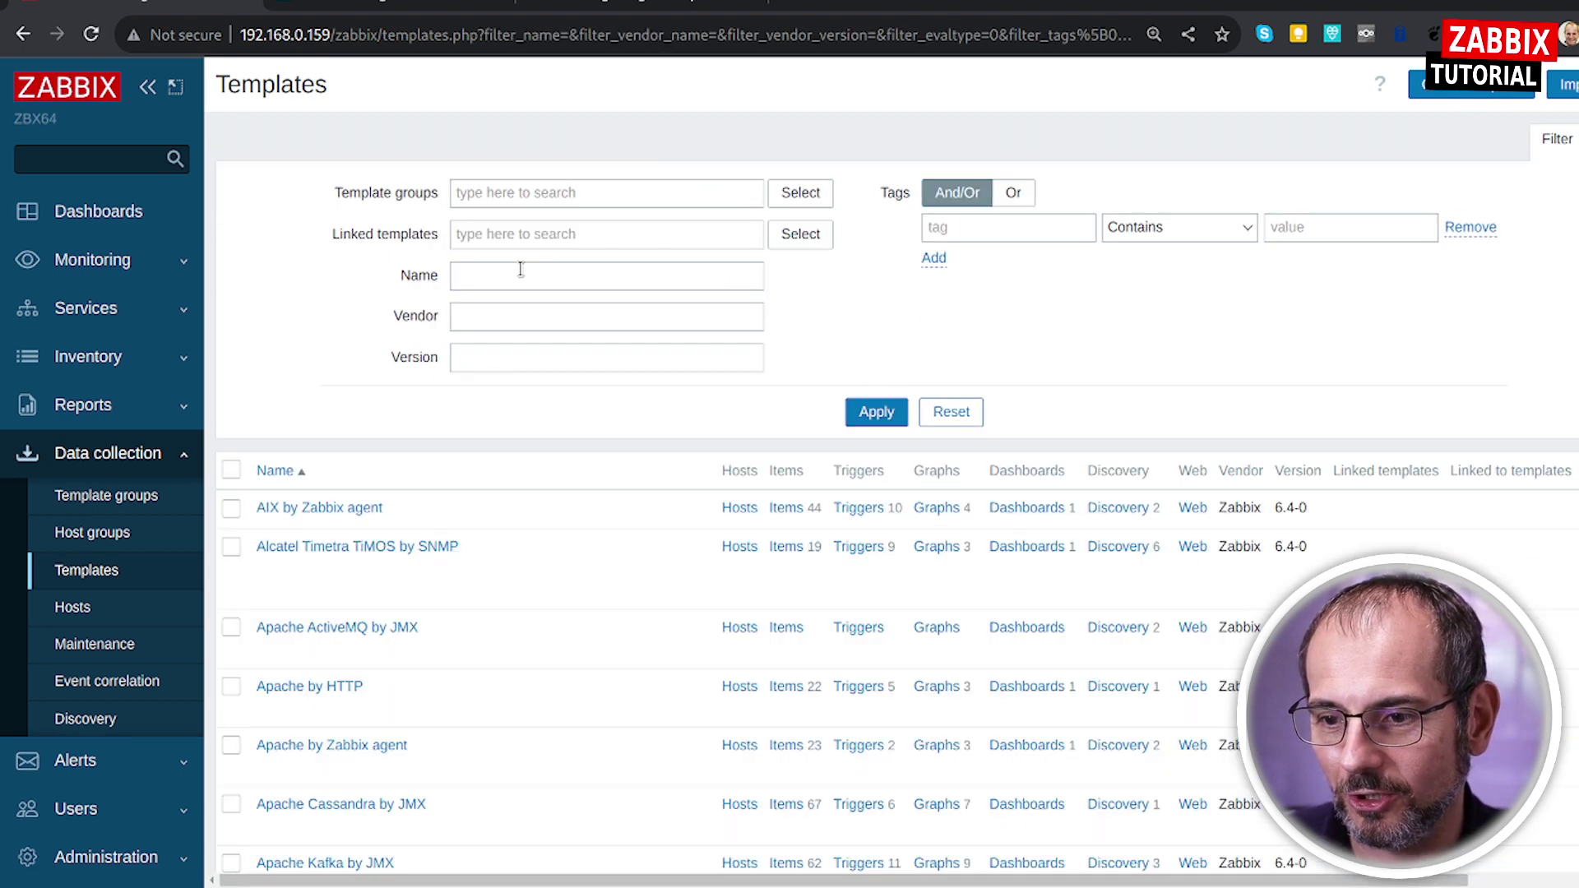
pyautogui.click(493, 191)
pyautogui.write('you')
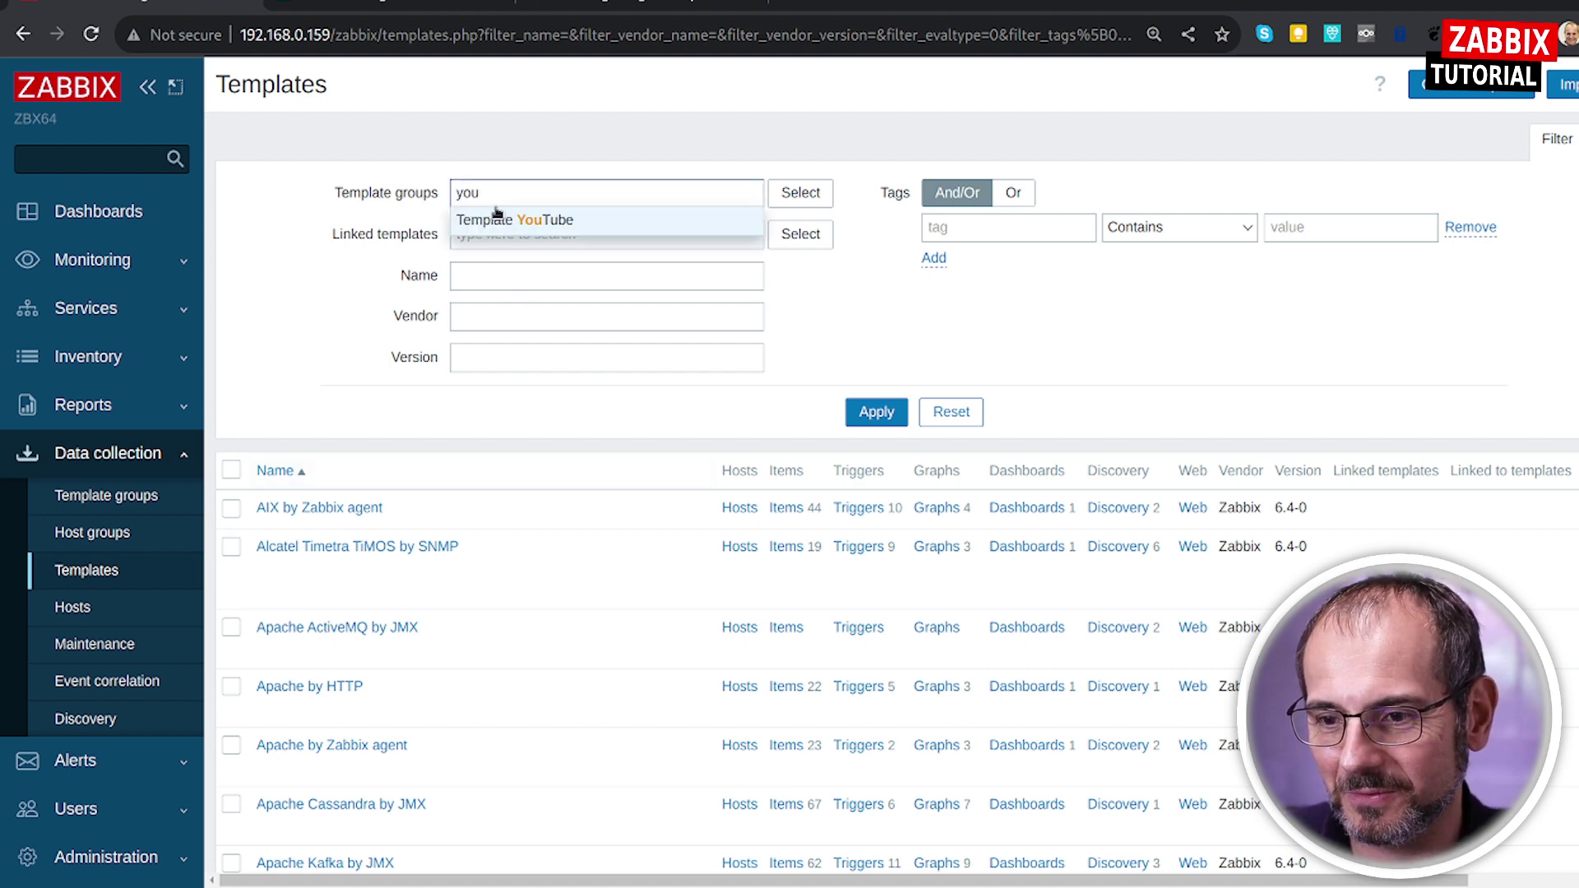
pyautogui.click(531, 218)
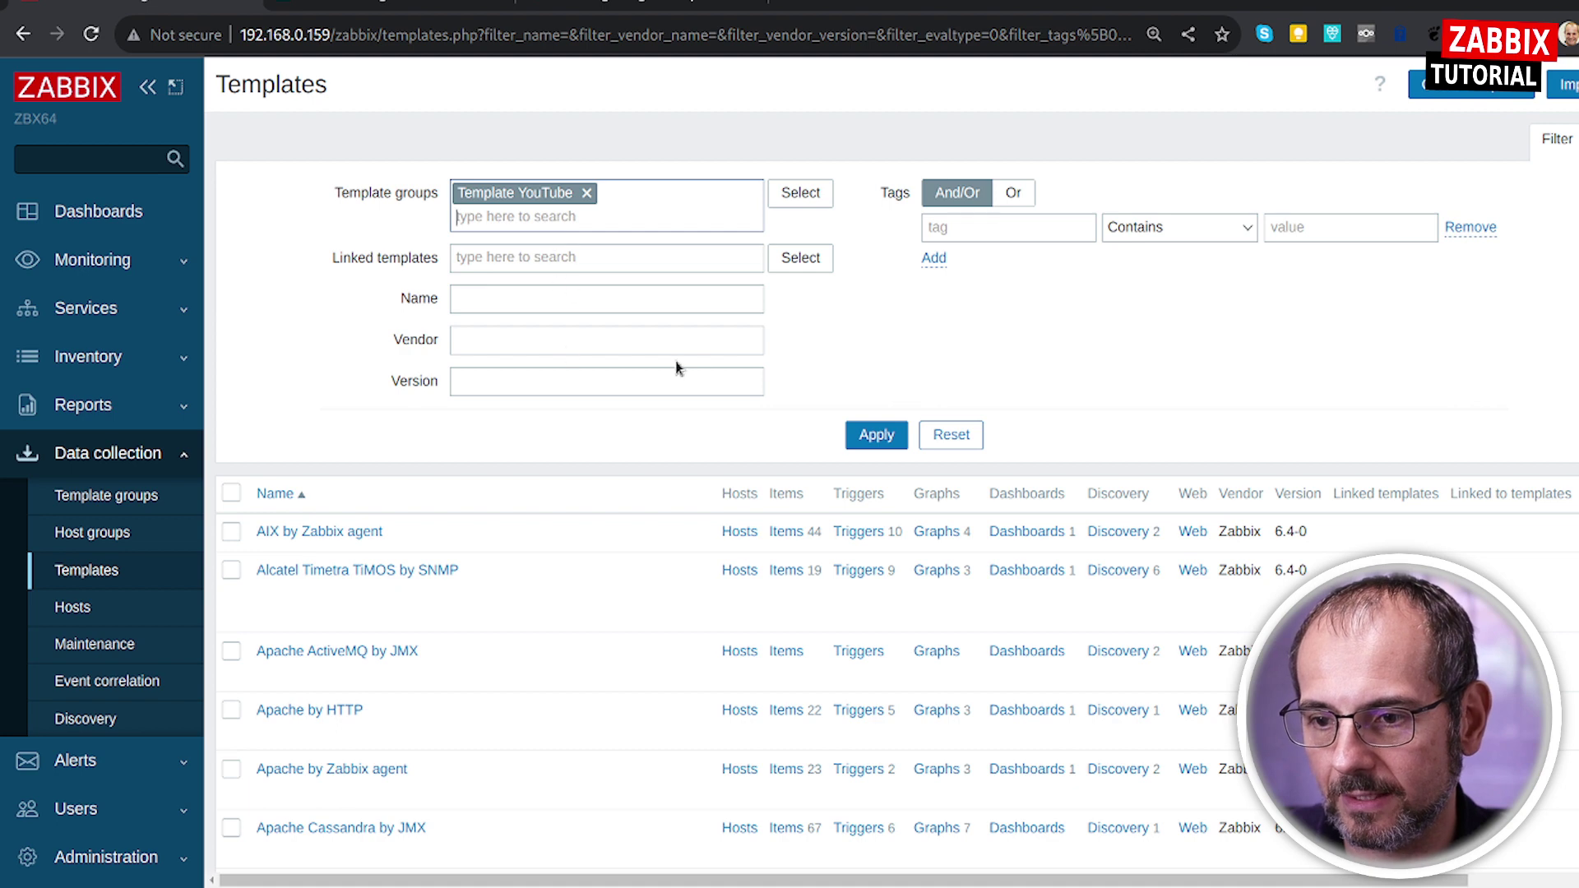
pyautogui.click(862, 442)
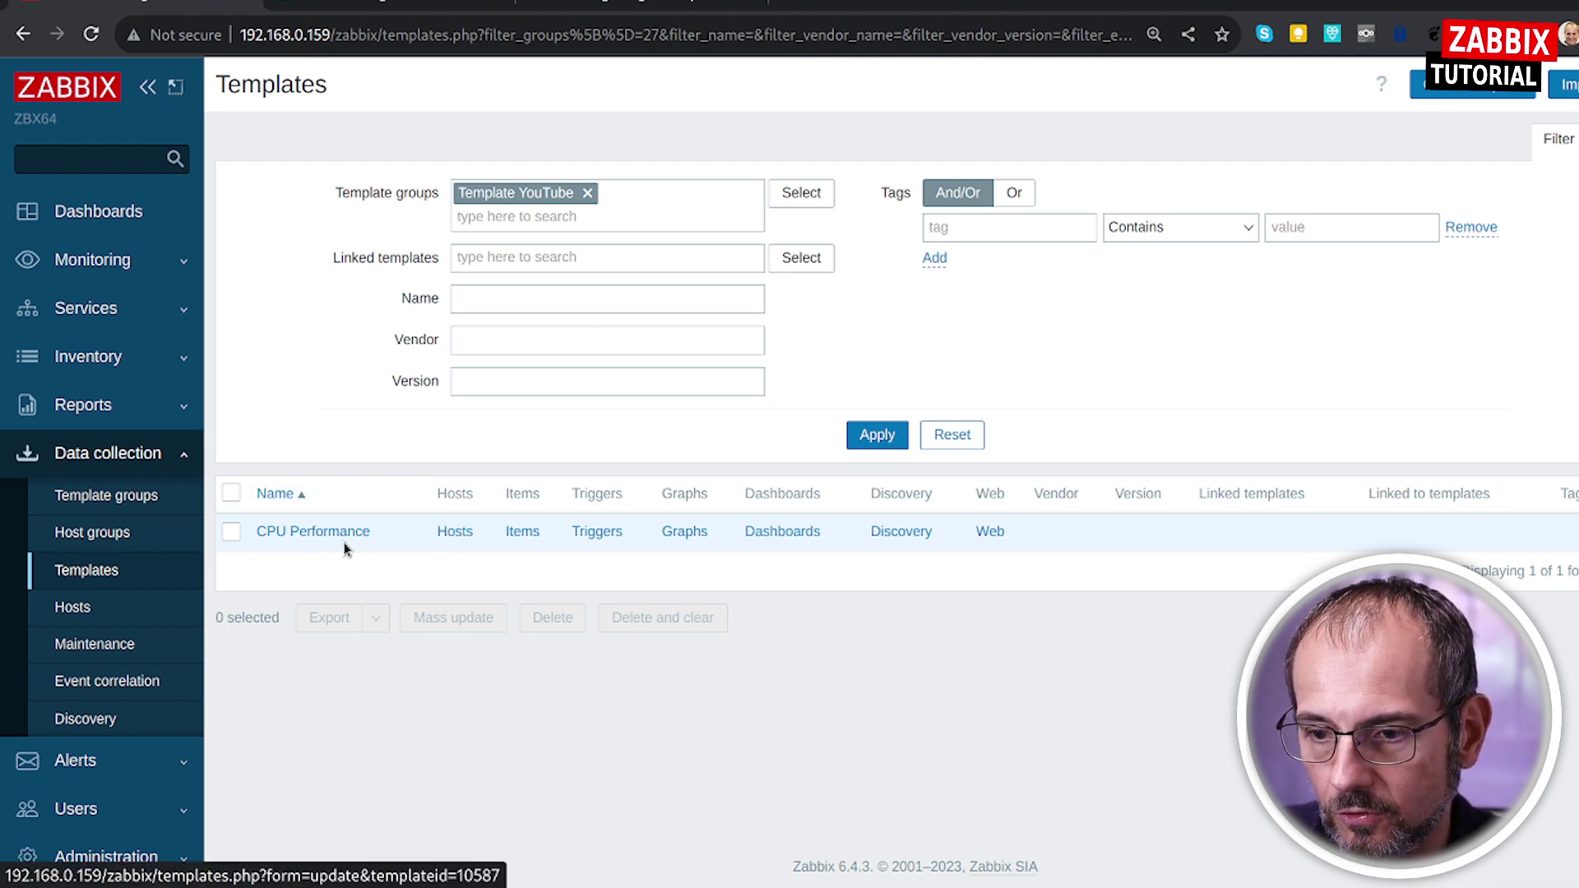
# Start a new item in the CPU Performance template and name it "CPU usage"
pyautogui.click(522, 532)
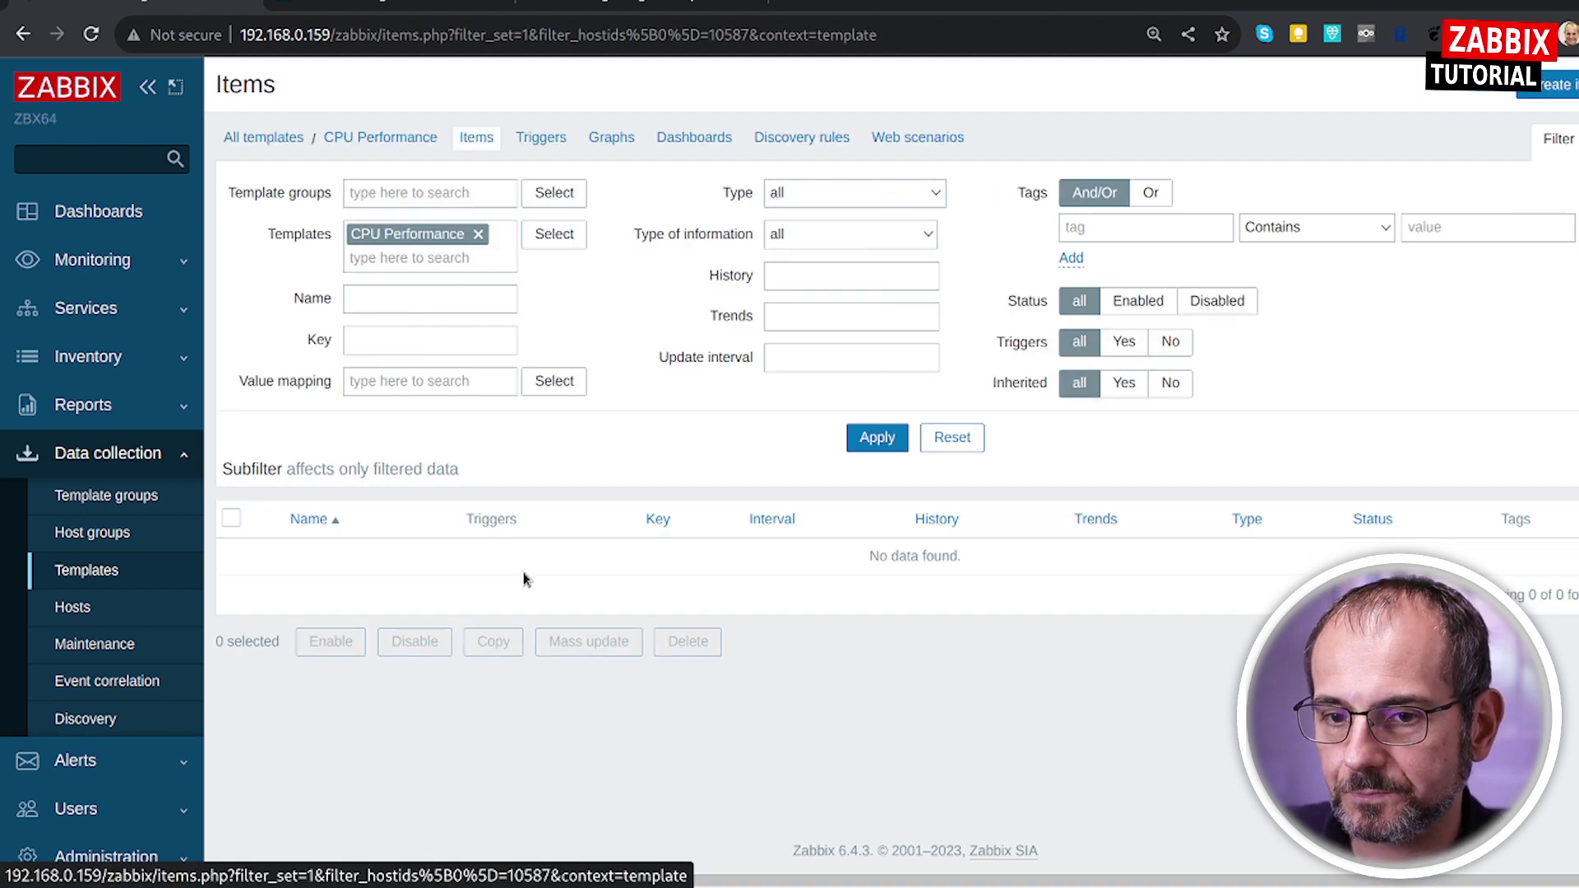
pyautogui.click(1544, 92)
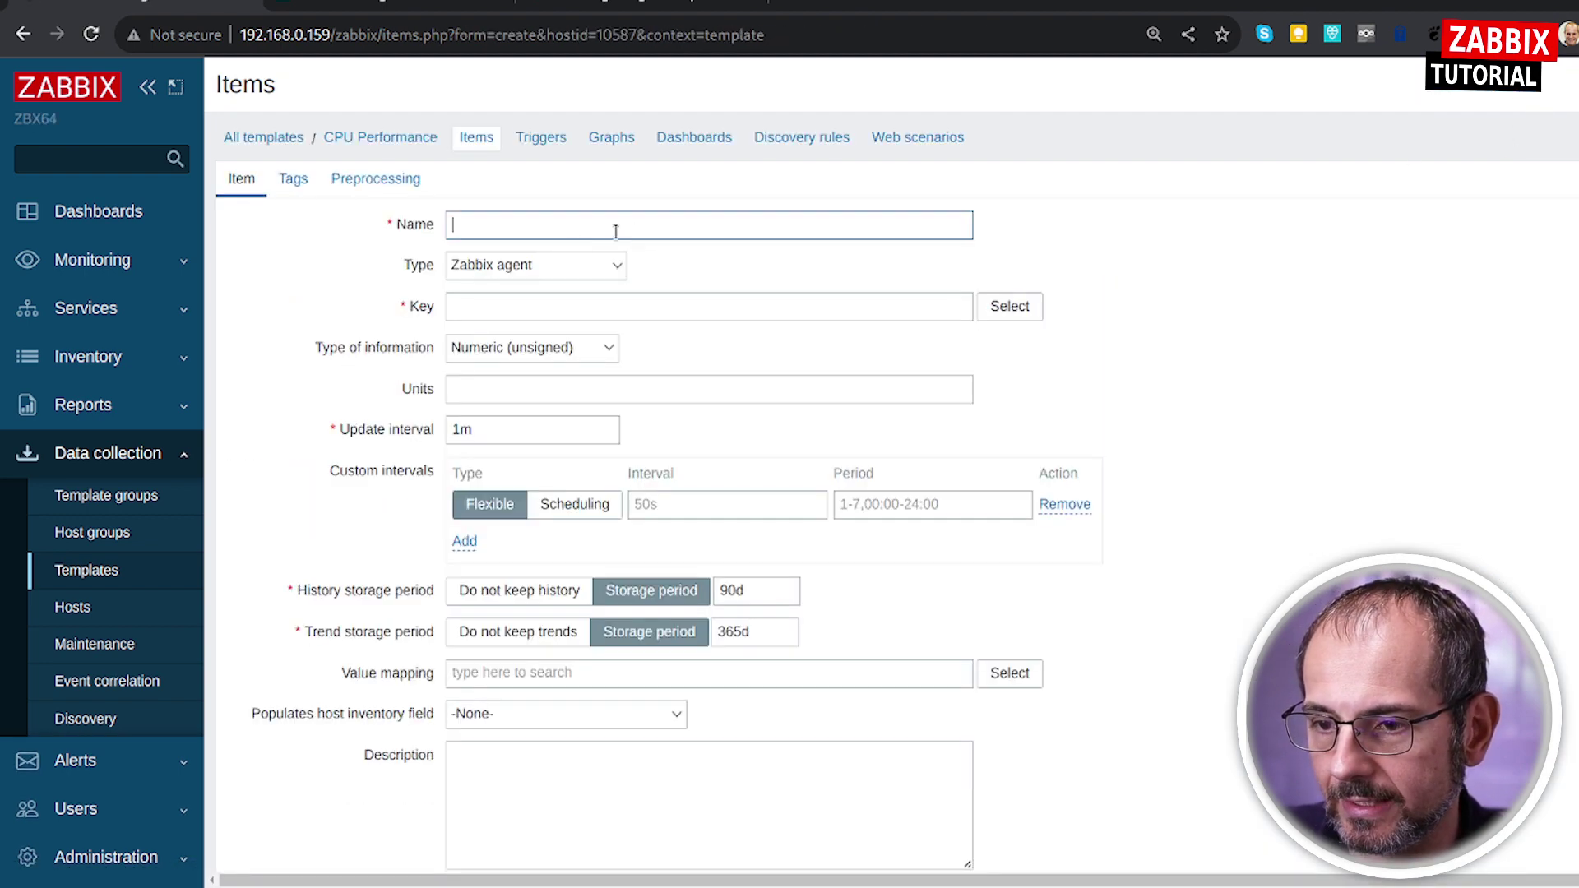
pyautogui.write('CP')
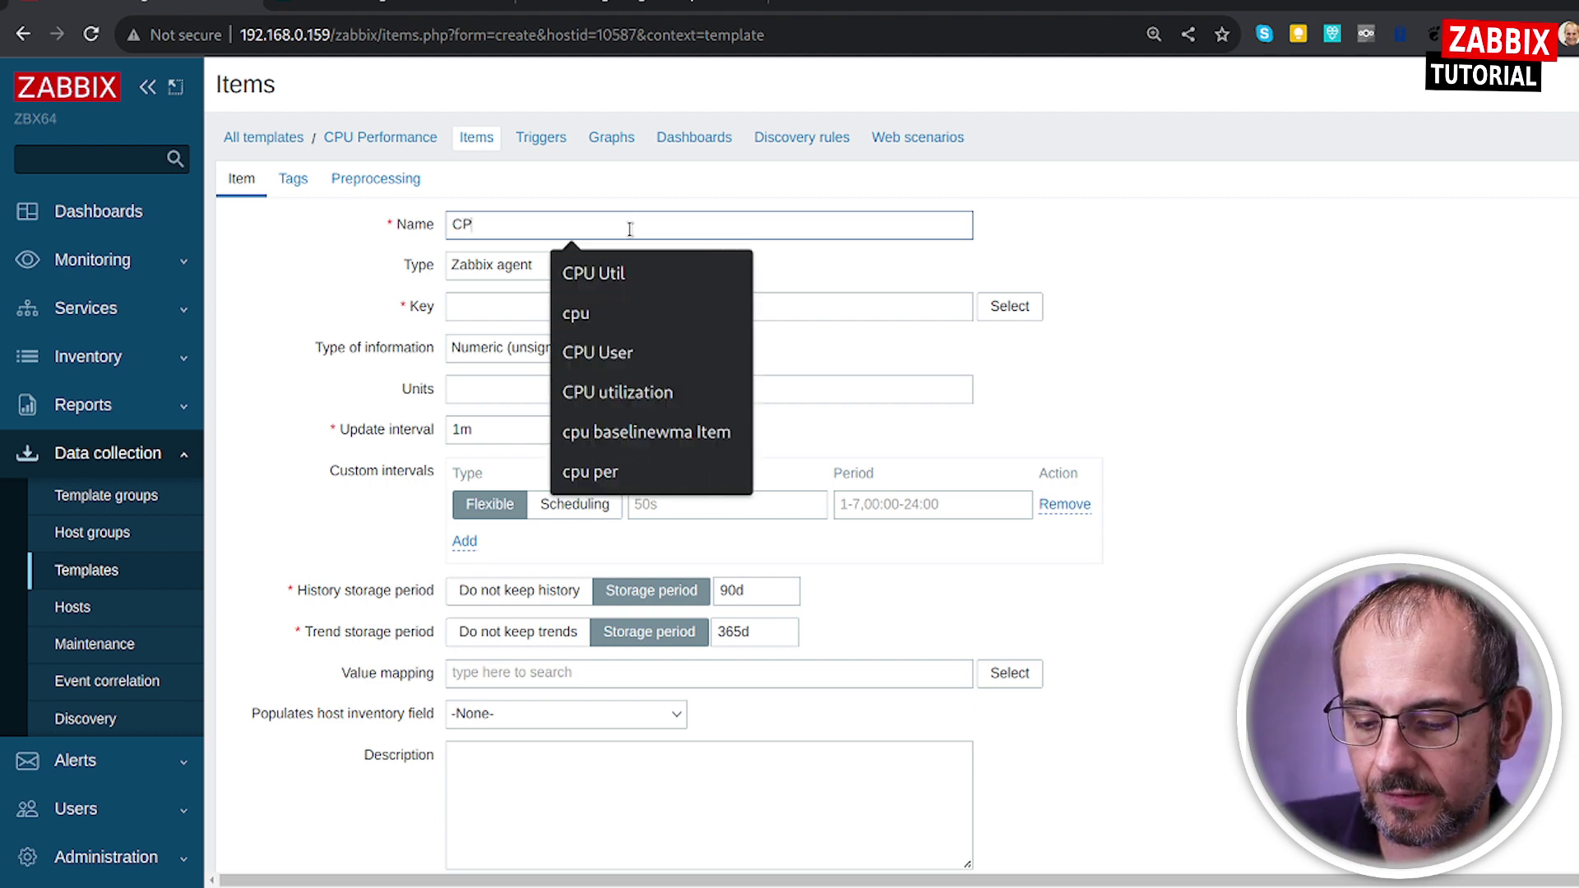
pyautogui.write('U usage')
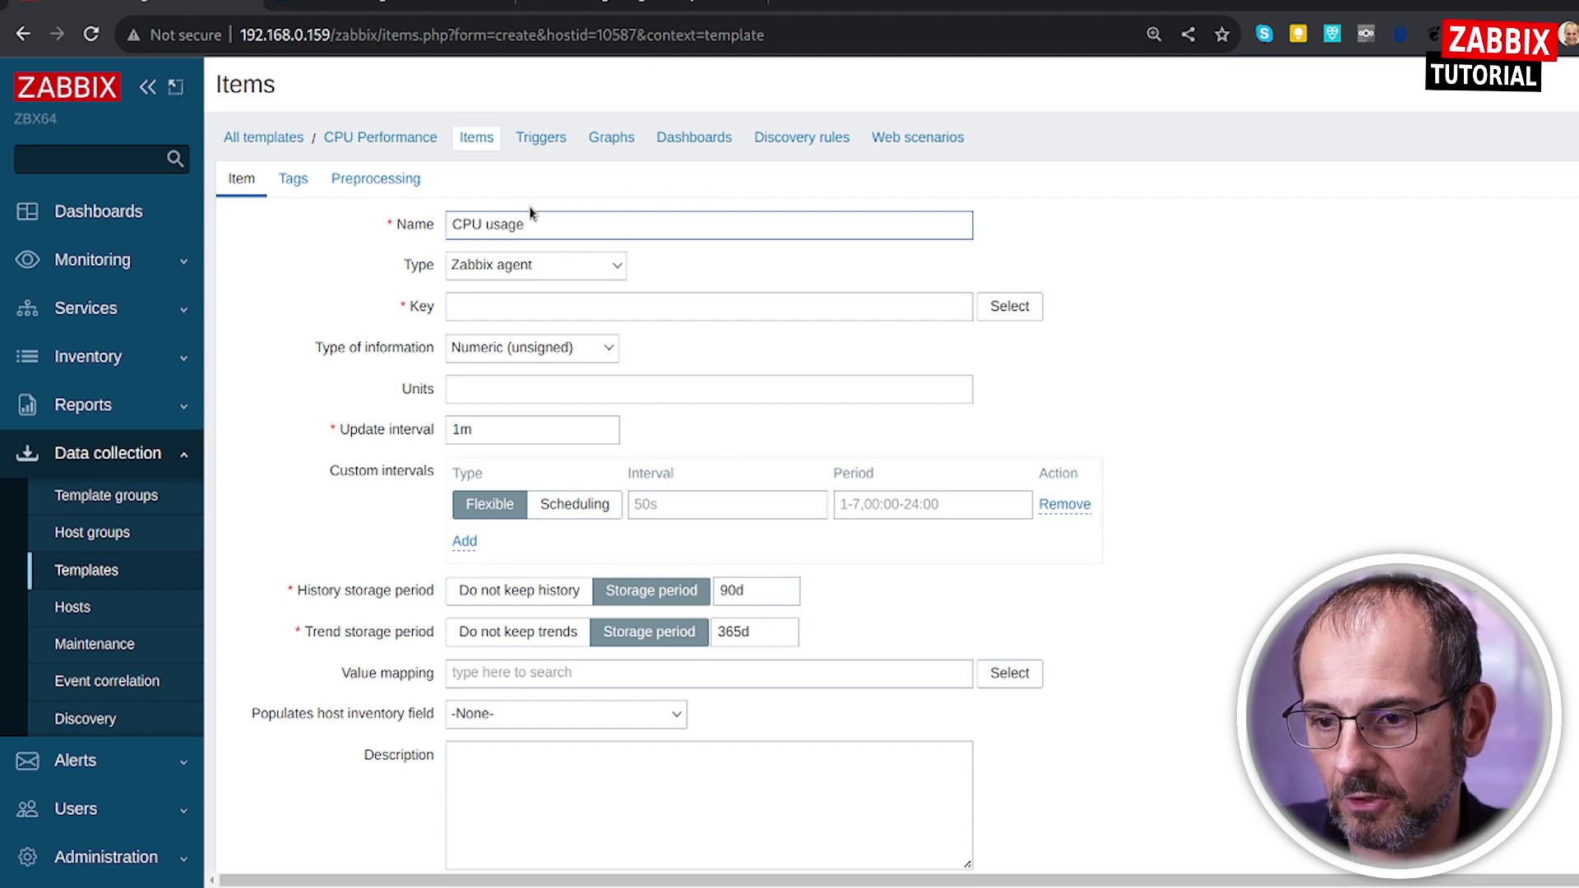
# Find "cpu" among the standard Zabbix agent items and choose the proc.cpu.util key for the new item
pyautogui.click(1007, 307)
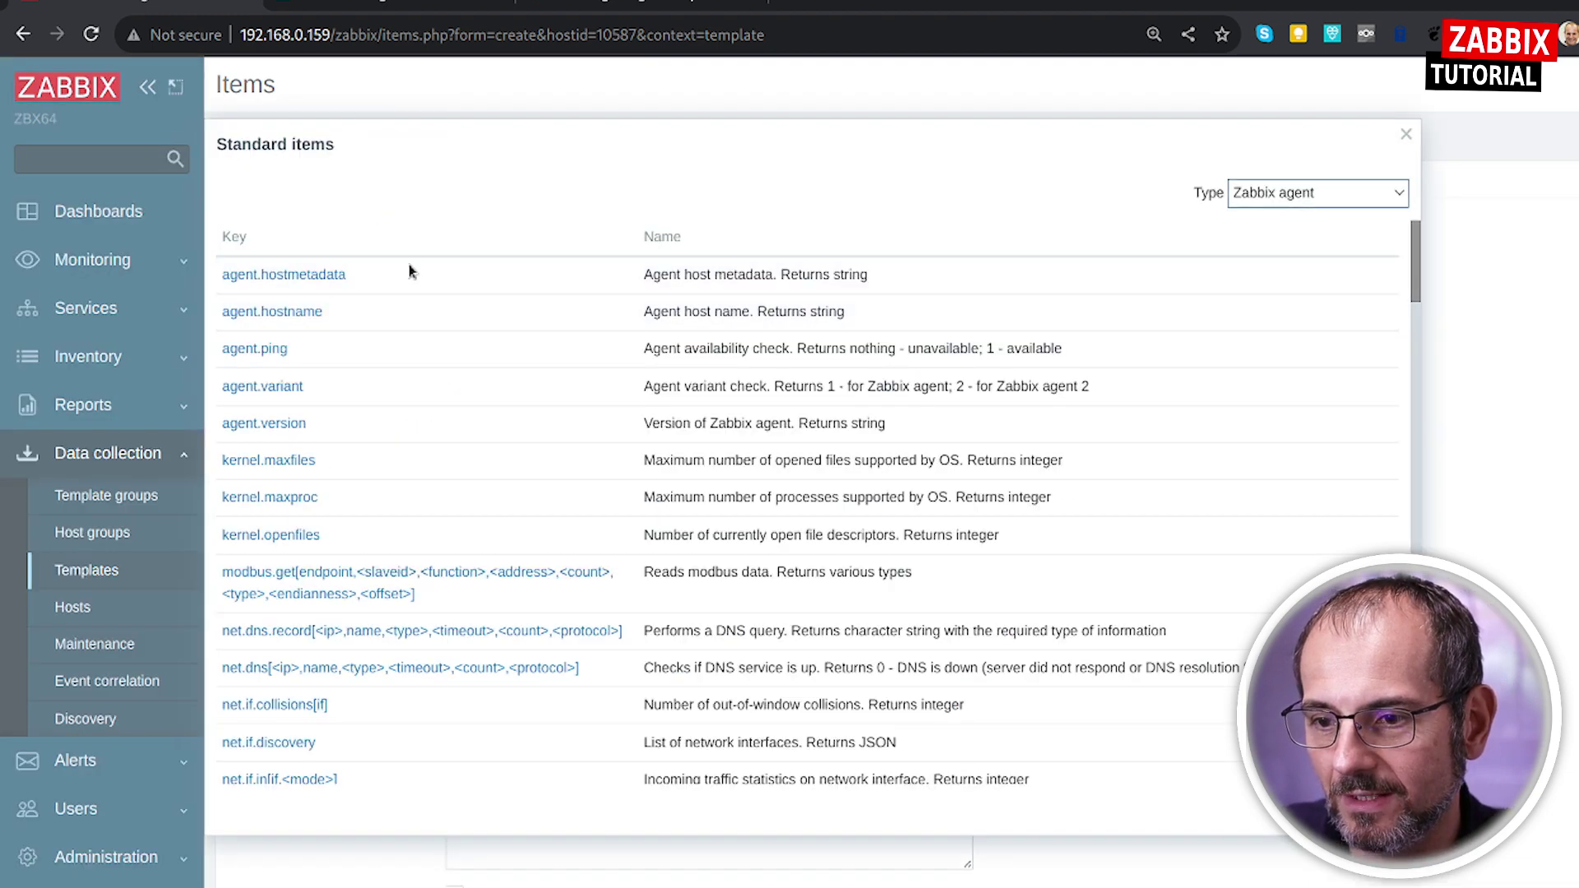
pyautogui.hotkey('ctrl', 'f')
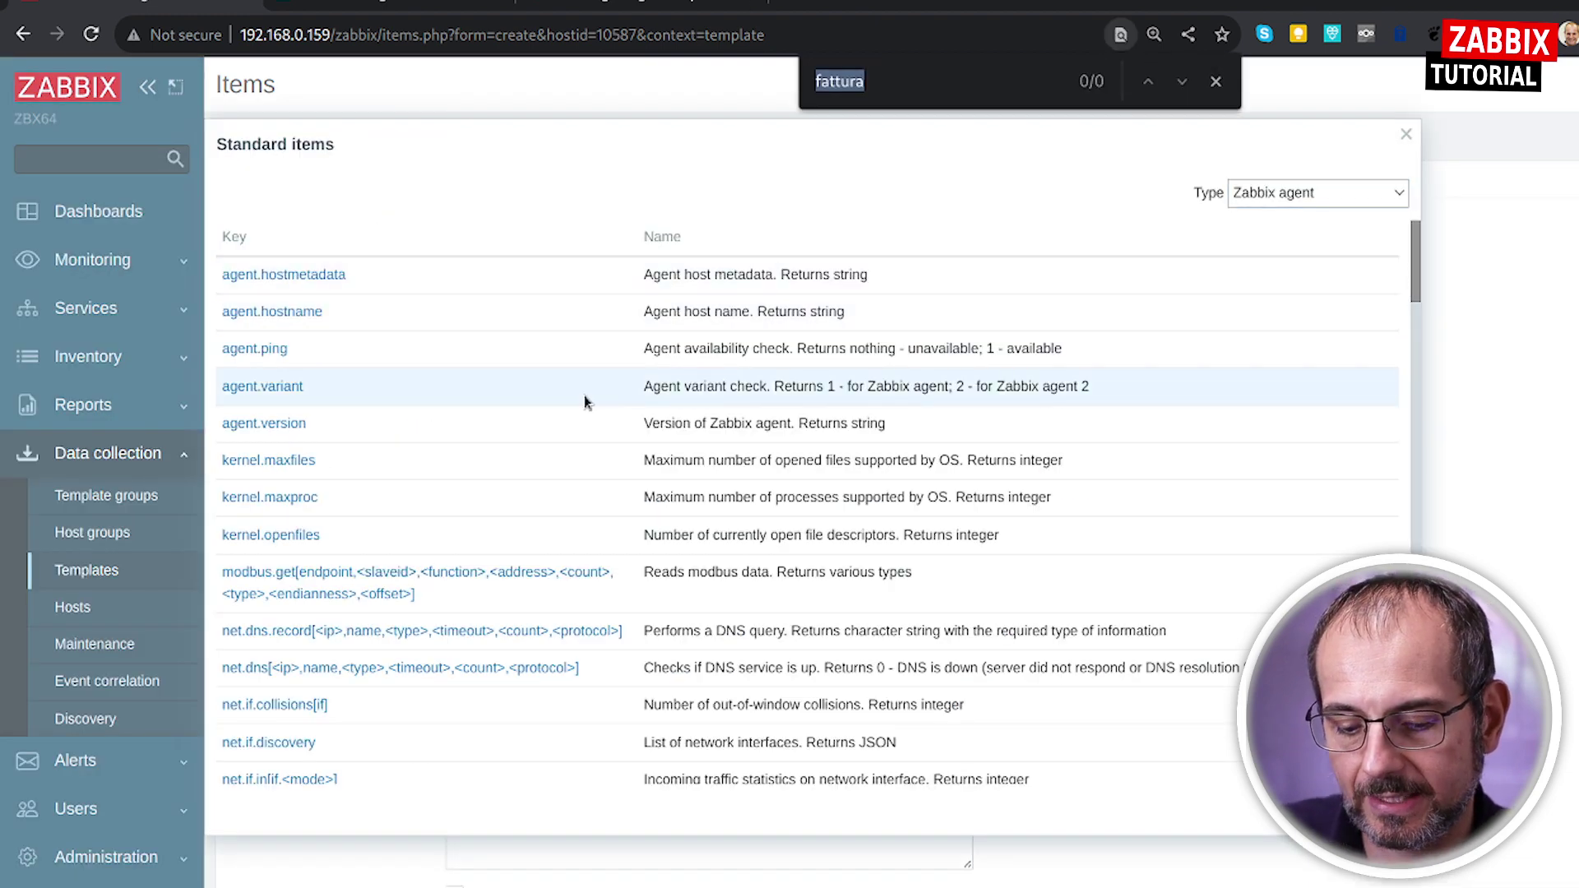
pyautogui.write('cpu')
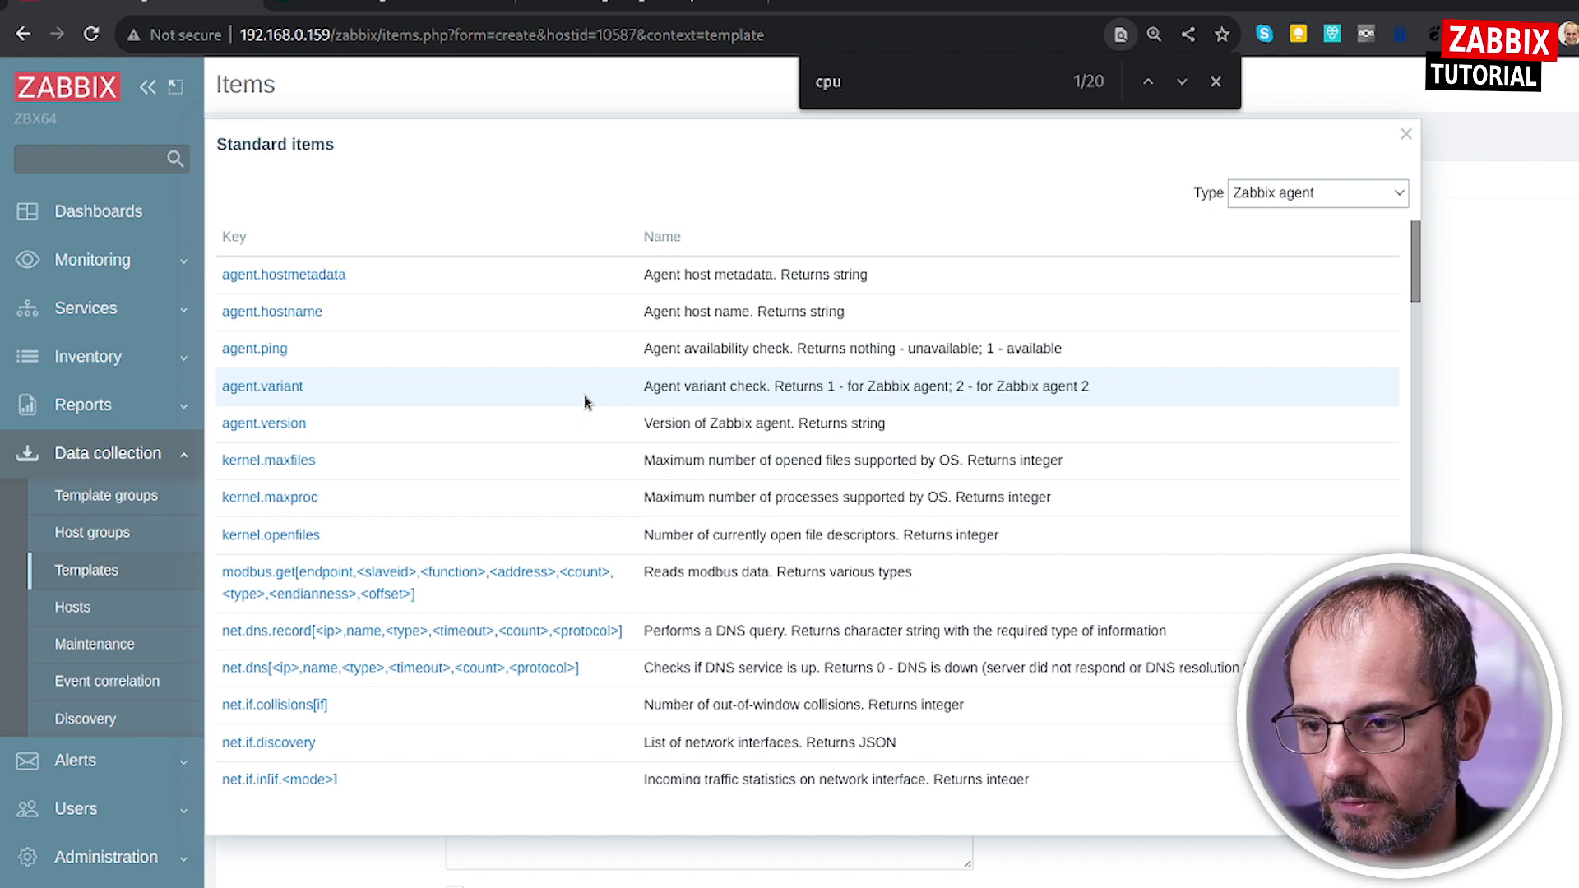
pyautogui.press('Return')
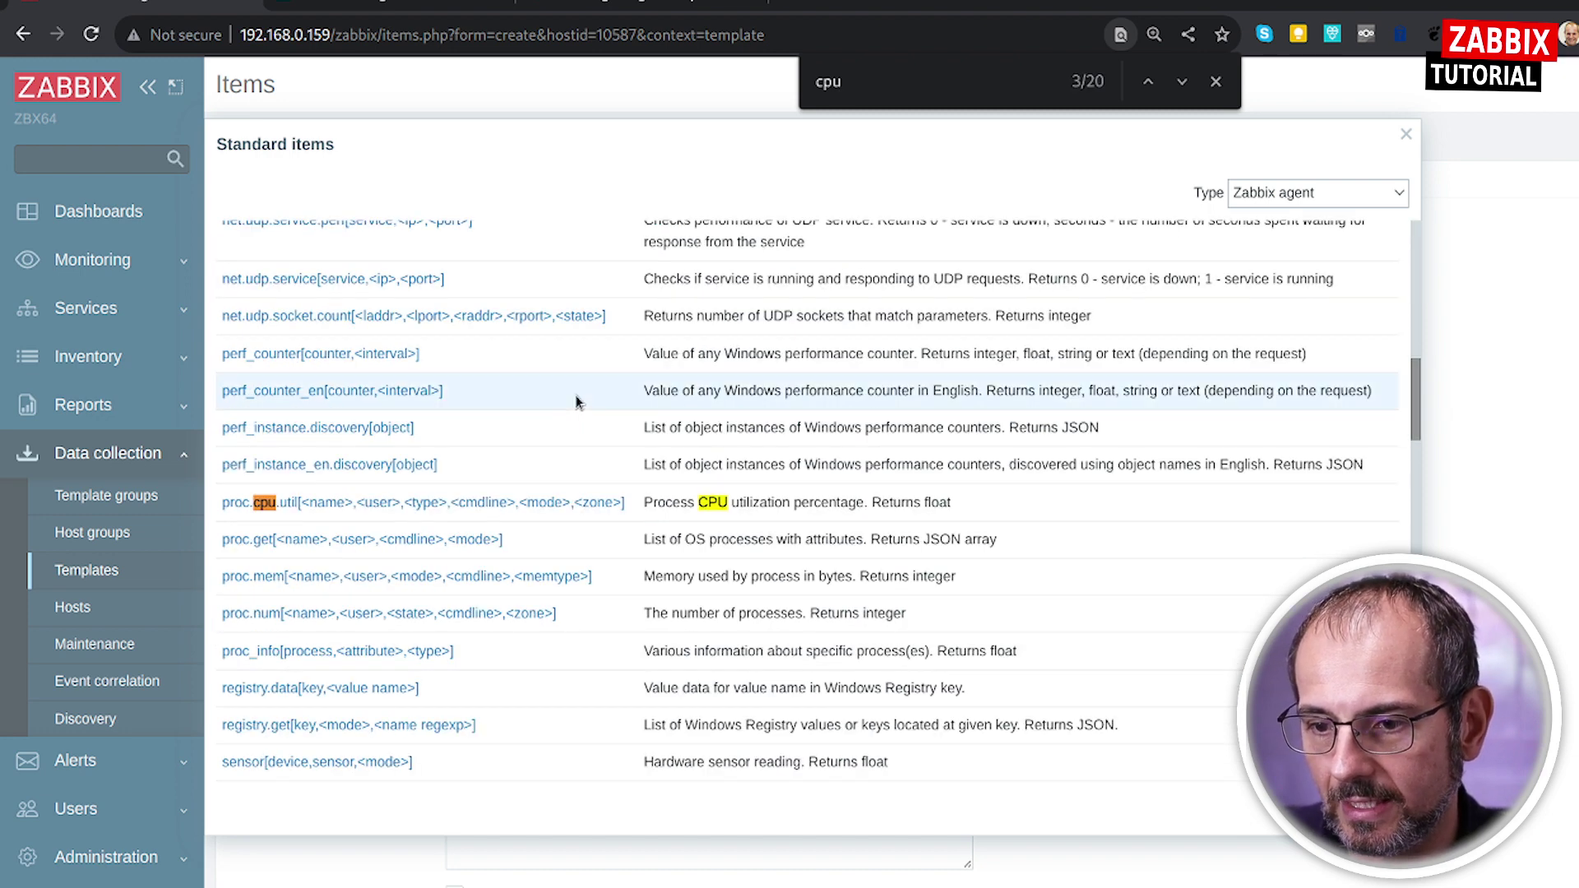
pyautogui.click(305, 504)
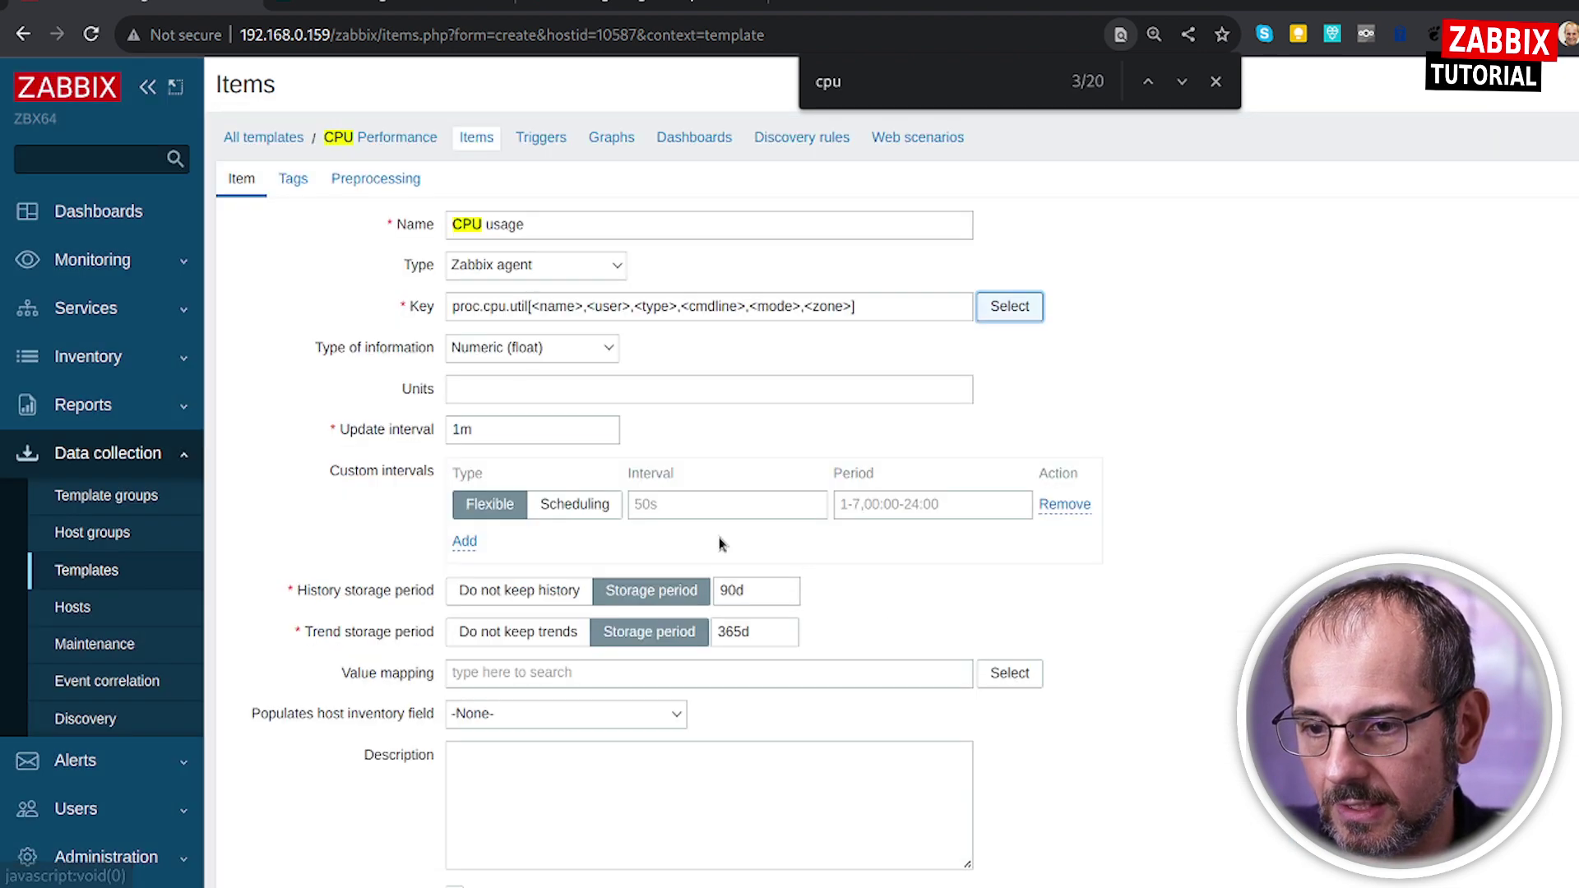
# Remove the bracketed parameters from the item key, leaving only proc.cpu.util
pyautogui.moveTo(529, 306); pyautogui.dragTo(877, 309)
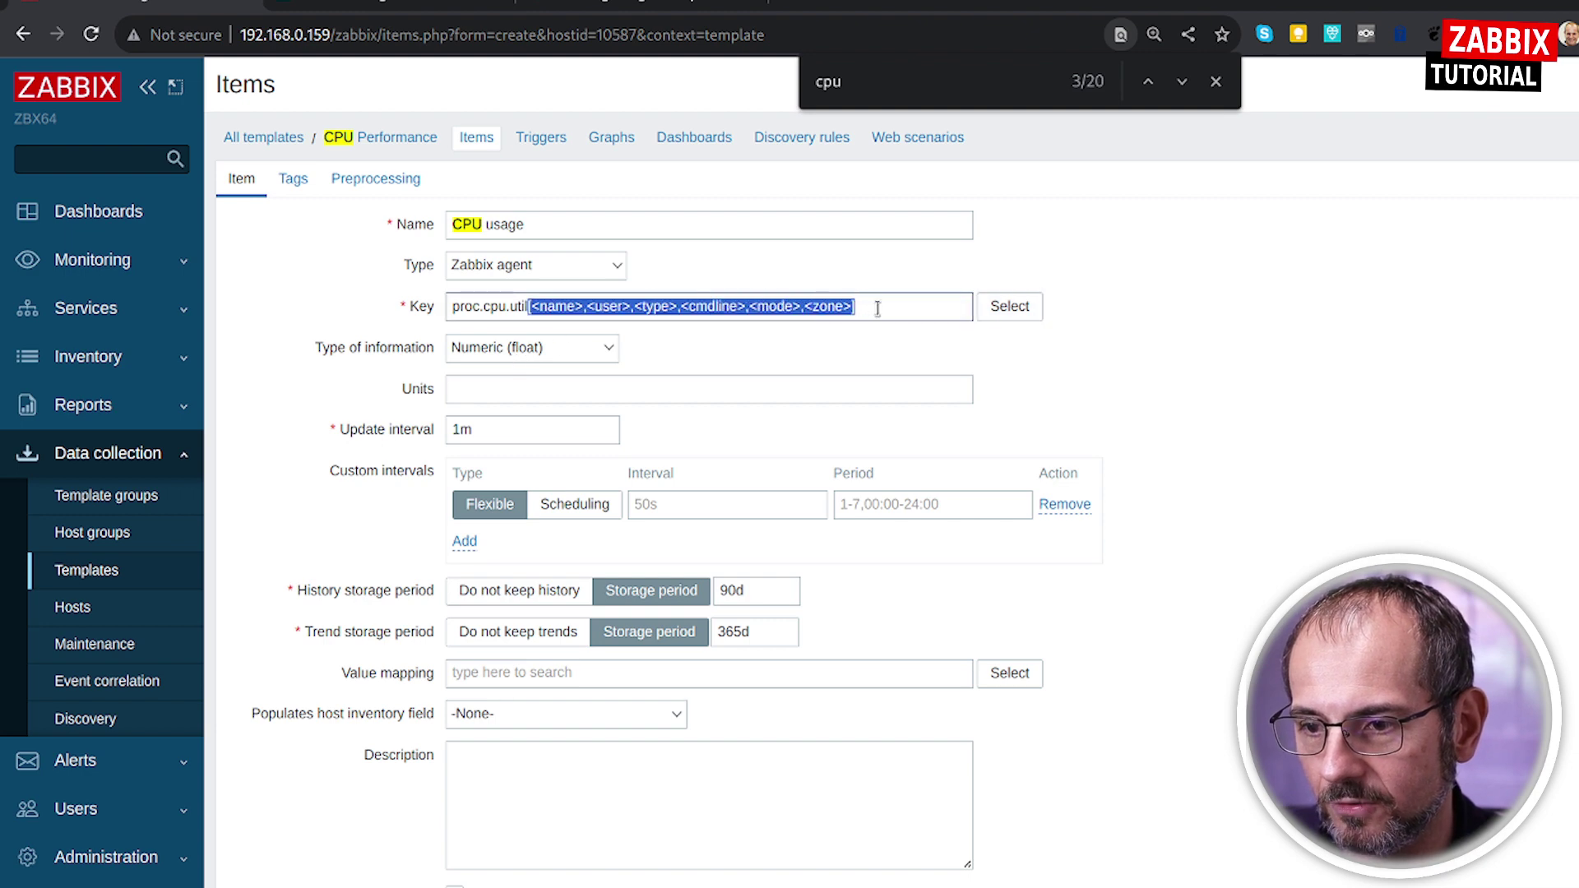
pyautogui.press('BackSpace')
pyautogui.press('BackSpace')
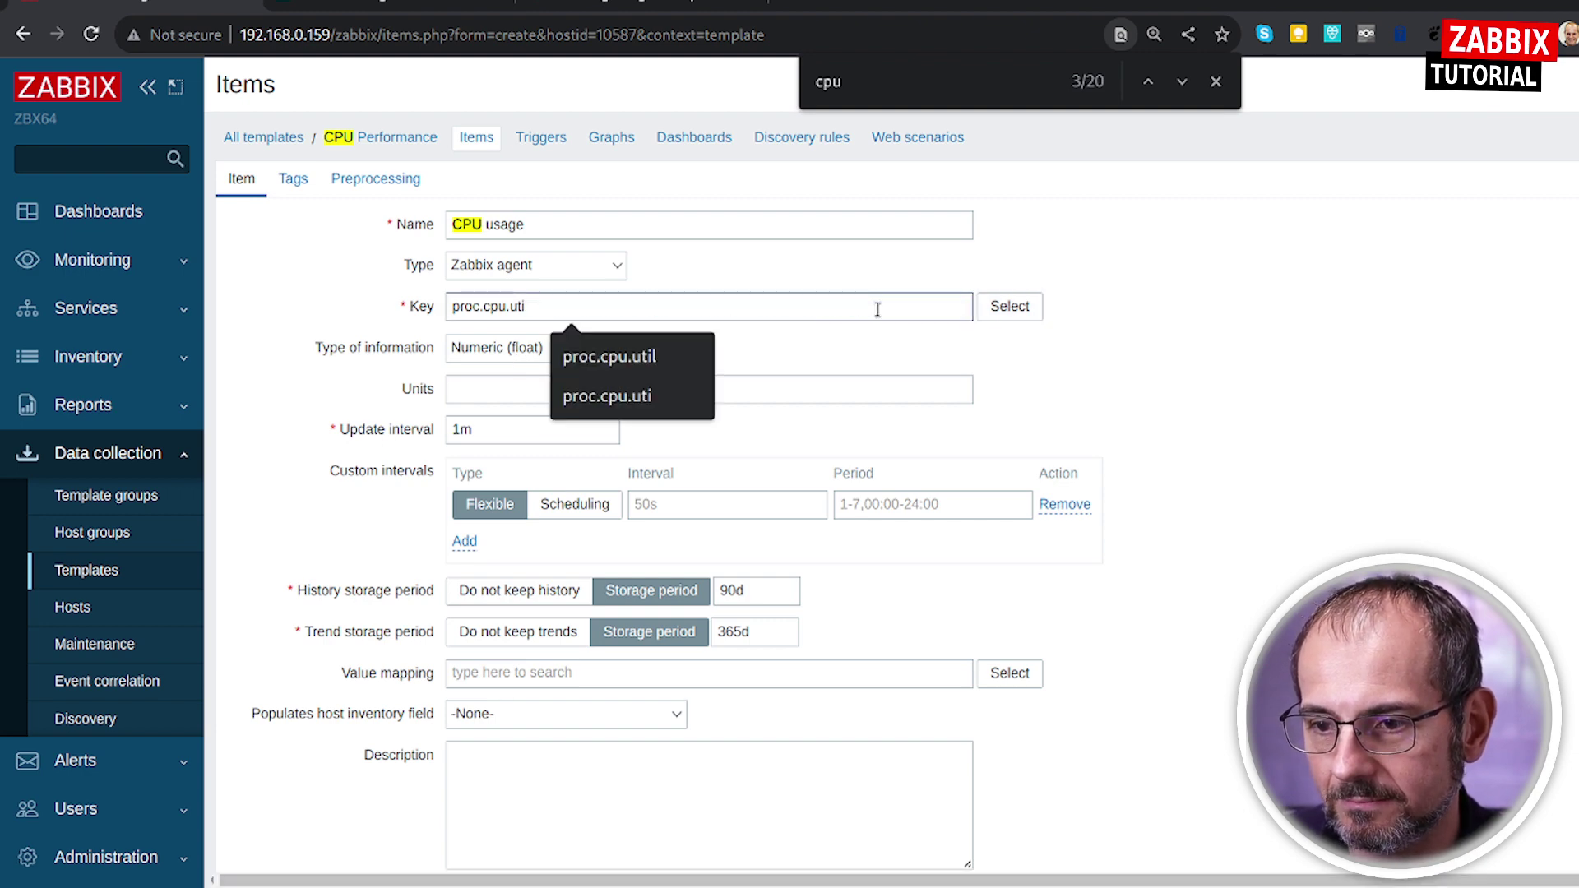
pyautogui.write('l')
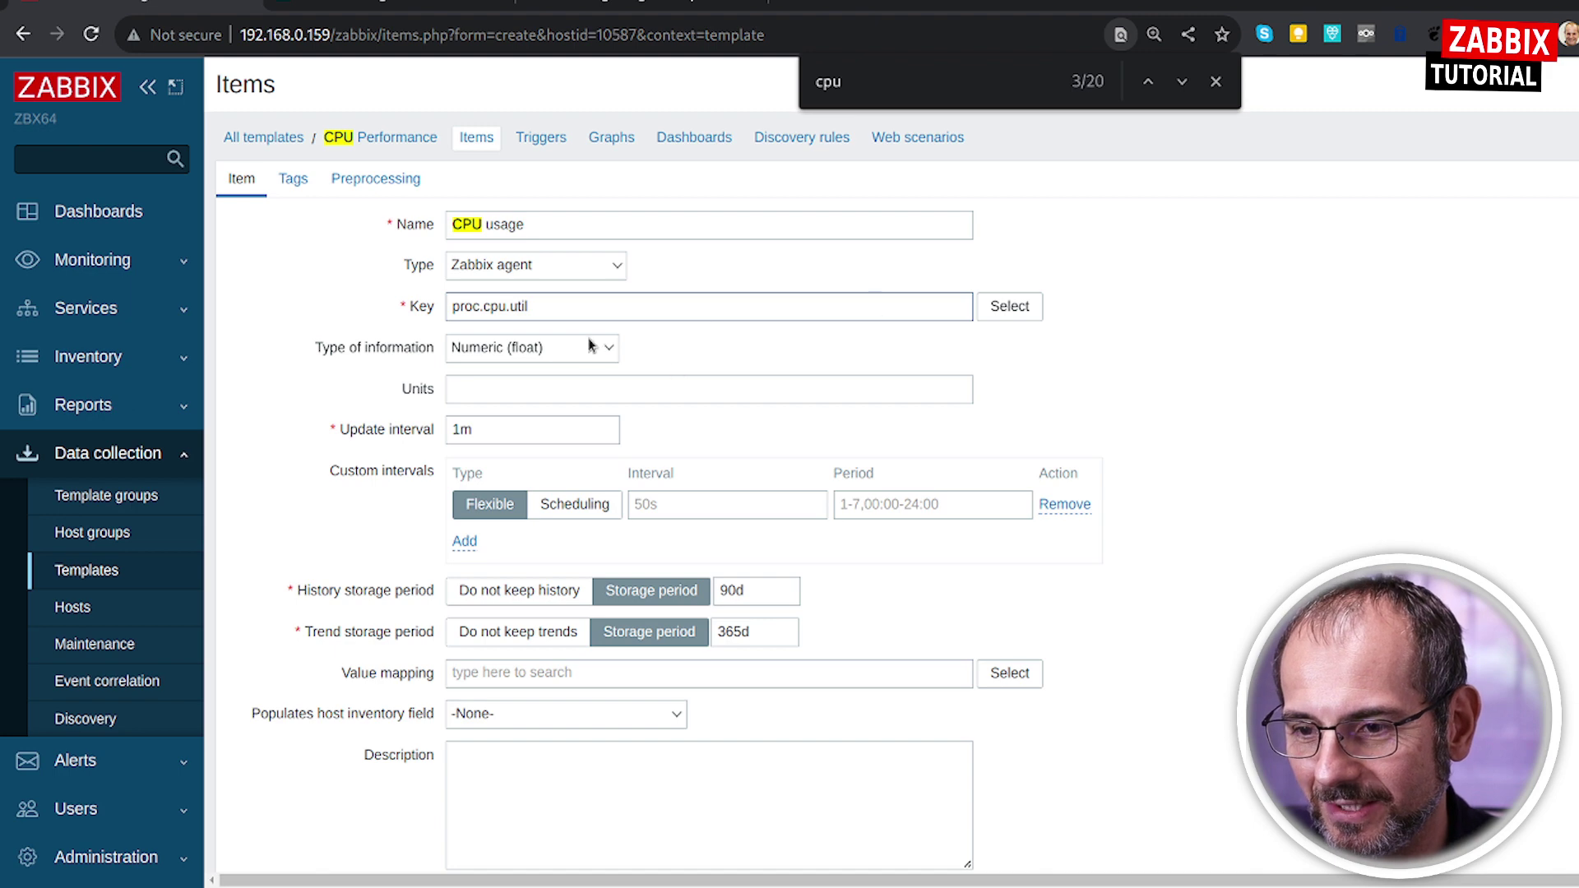
# Set the units of the new CPU usage item to %, keeping the 1m update interval
pyautogui.click(498, 395)
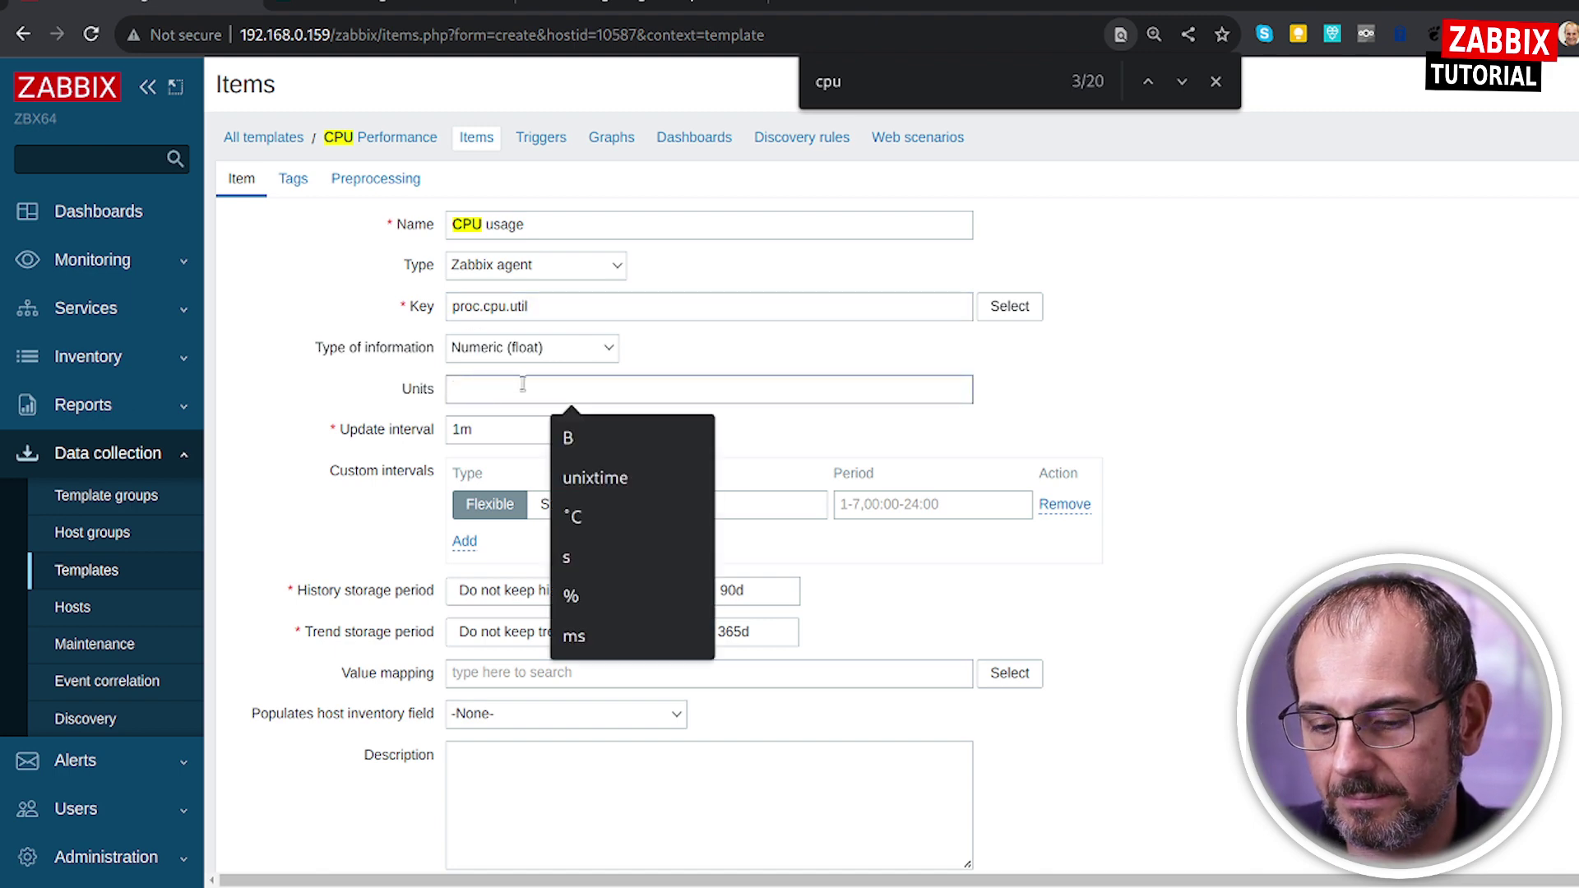
pyautogui.write('%')
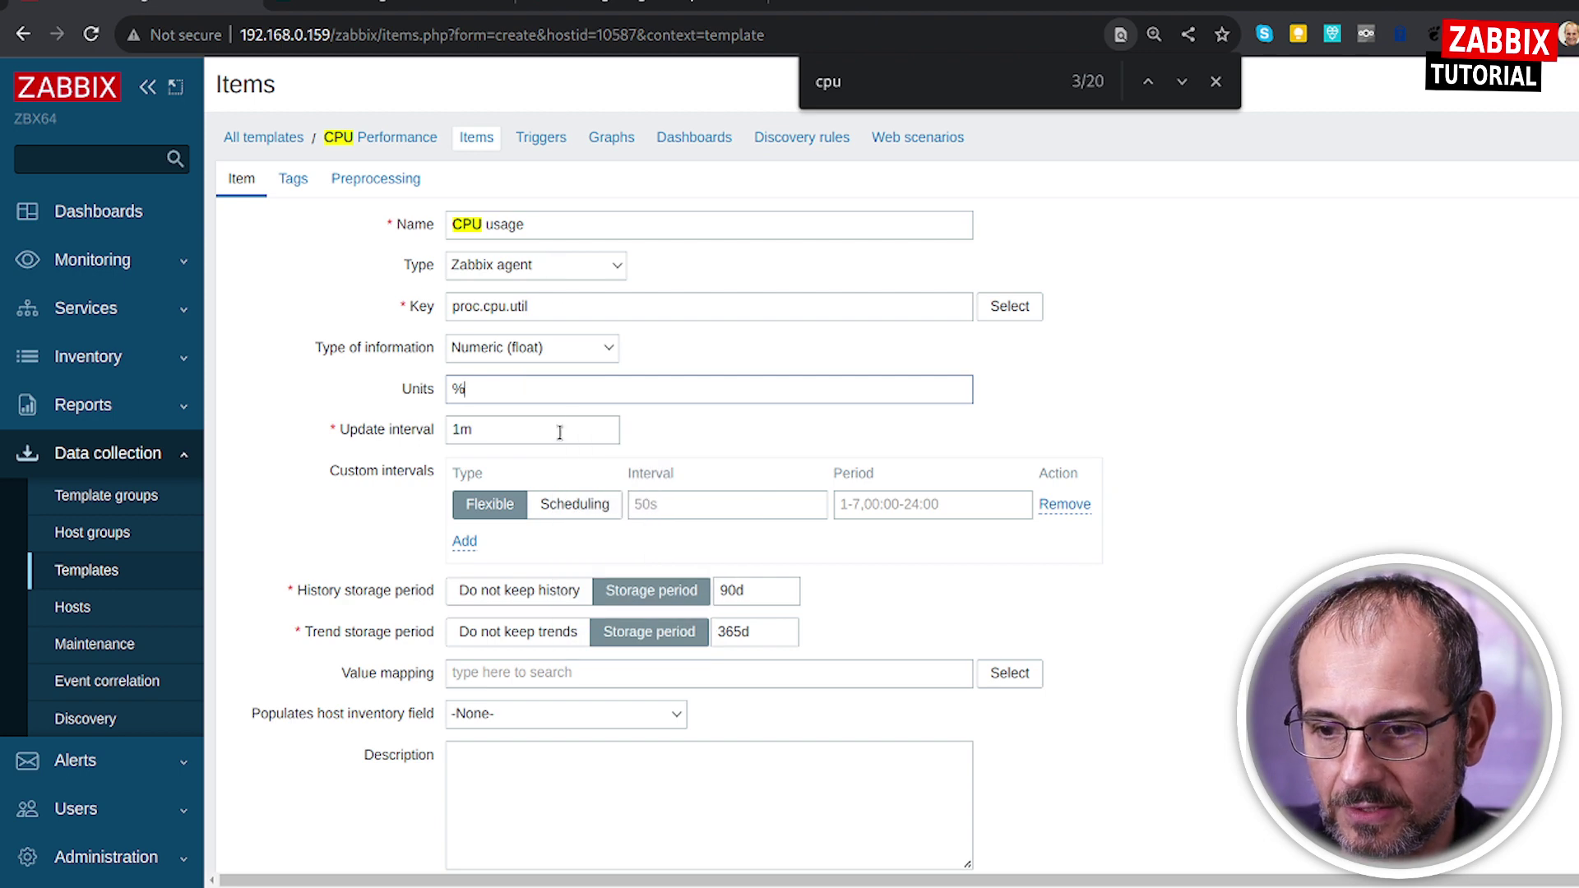
pyautogui.click(488, 430)
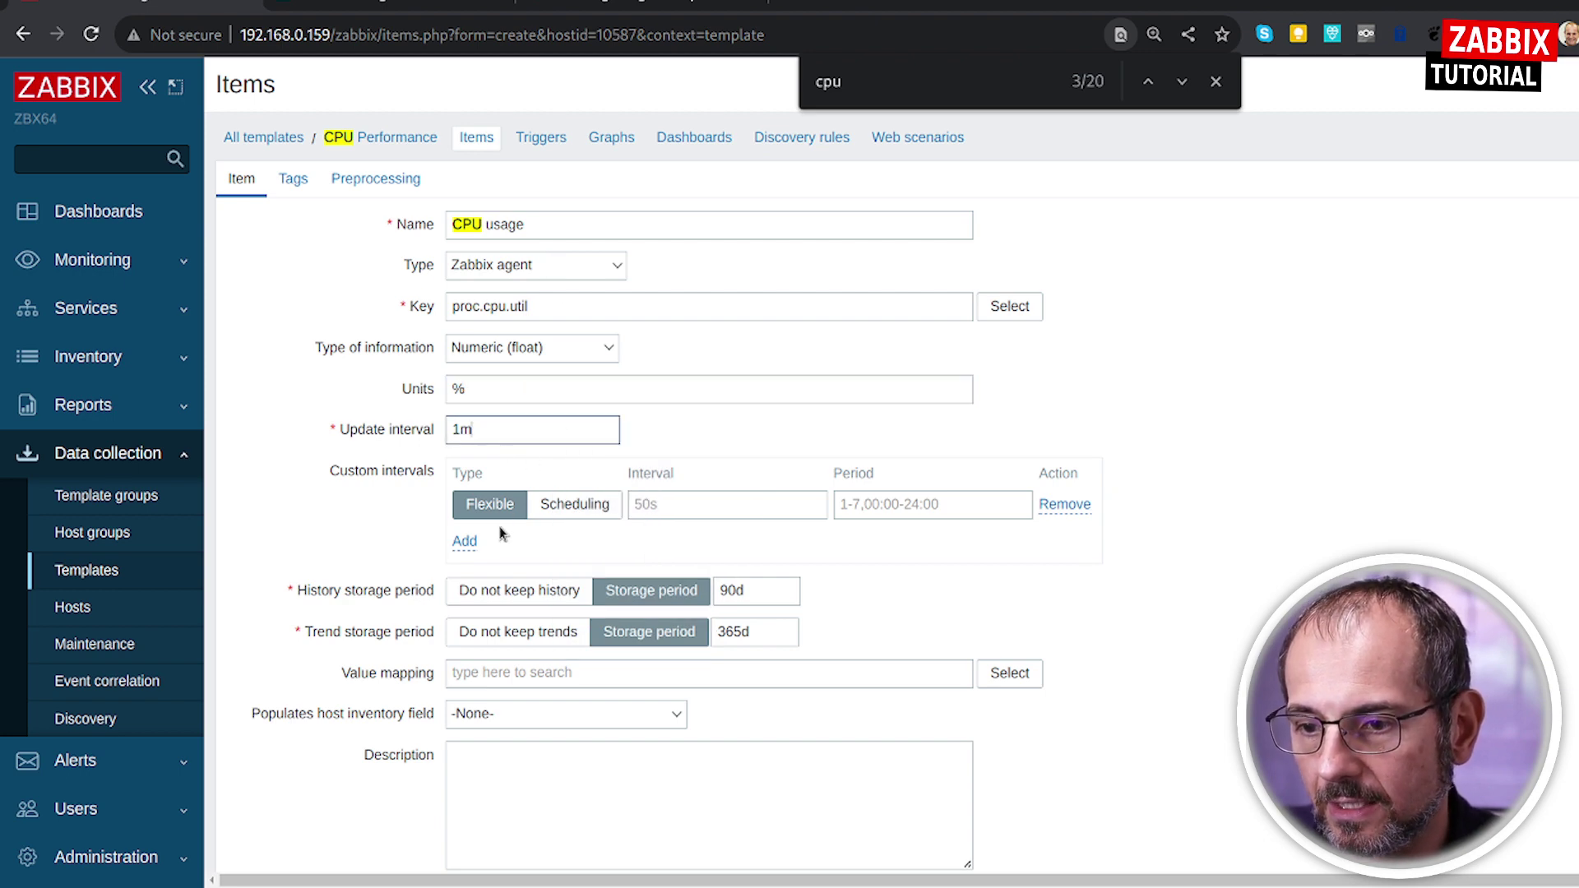
pyautogui.scroll(-2, 370, 569)
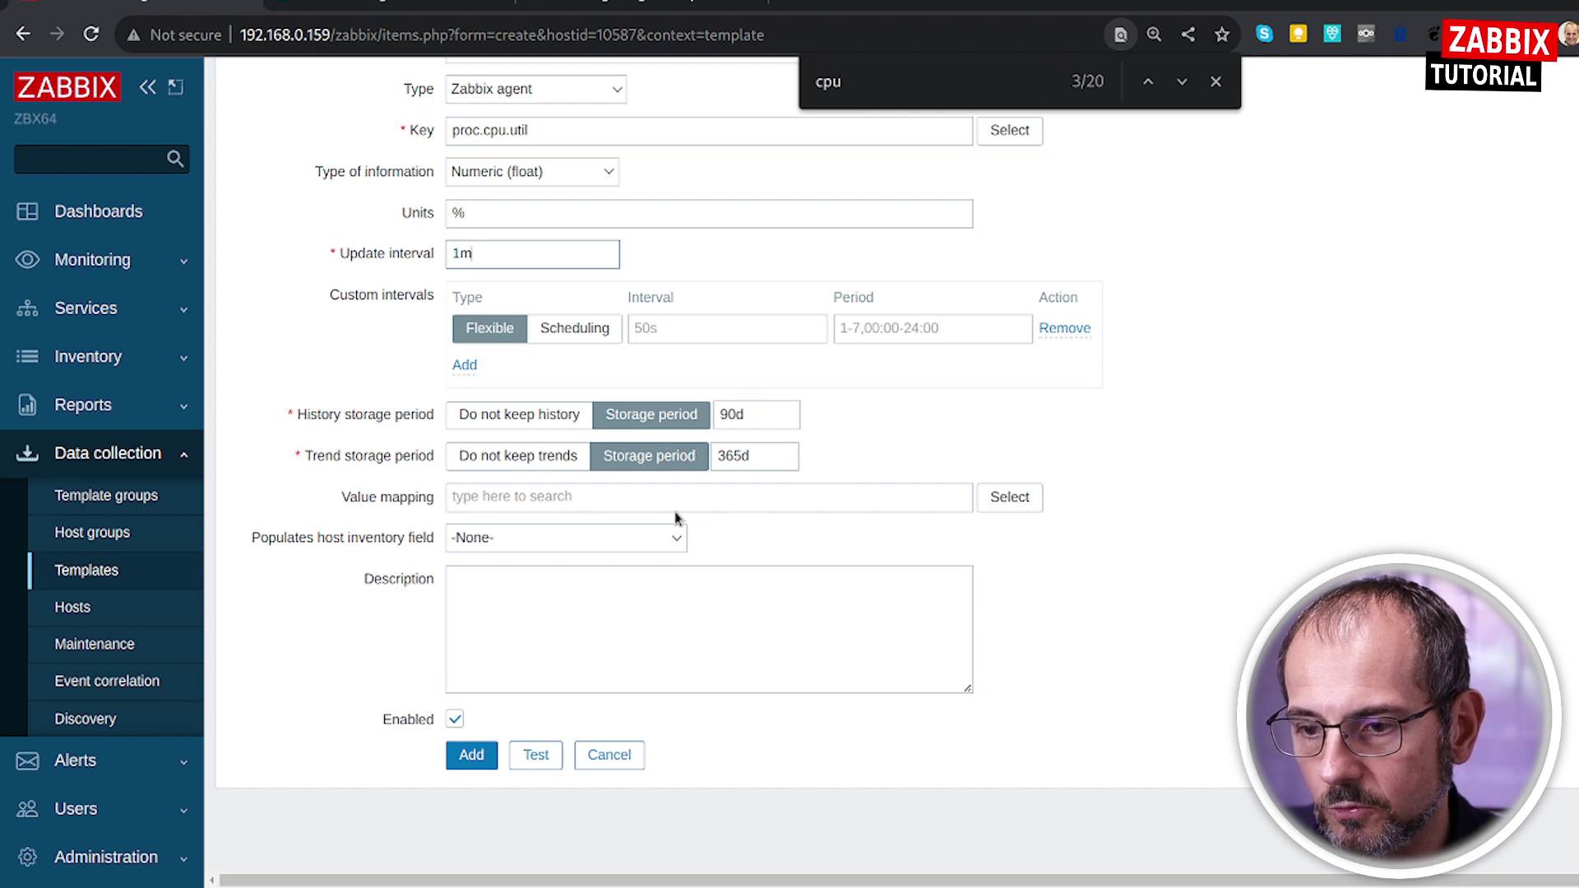
pyautogui.scroll(2, 477, 662)
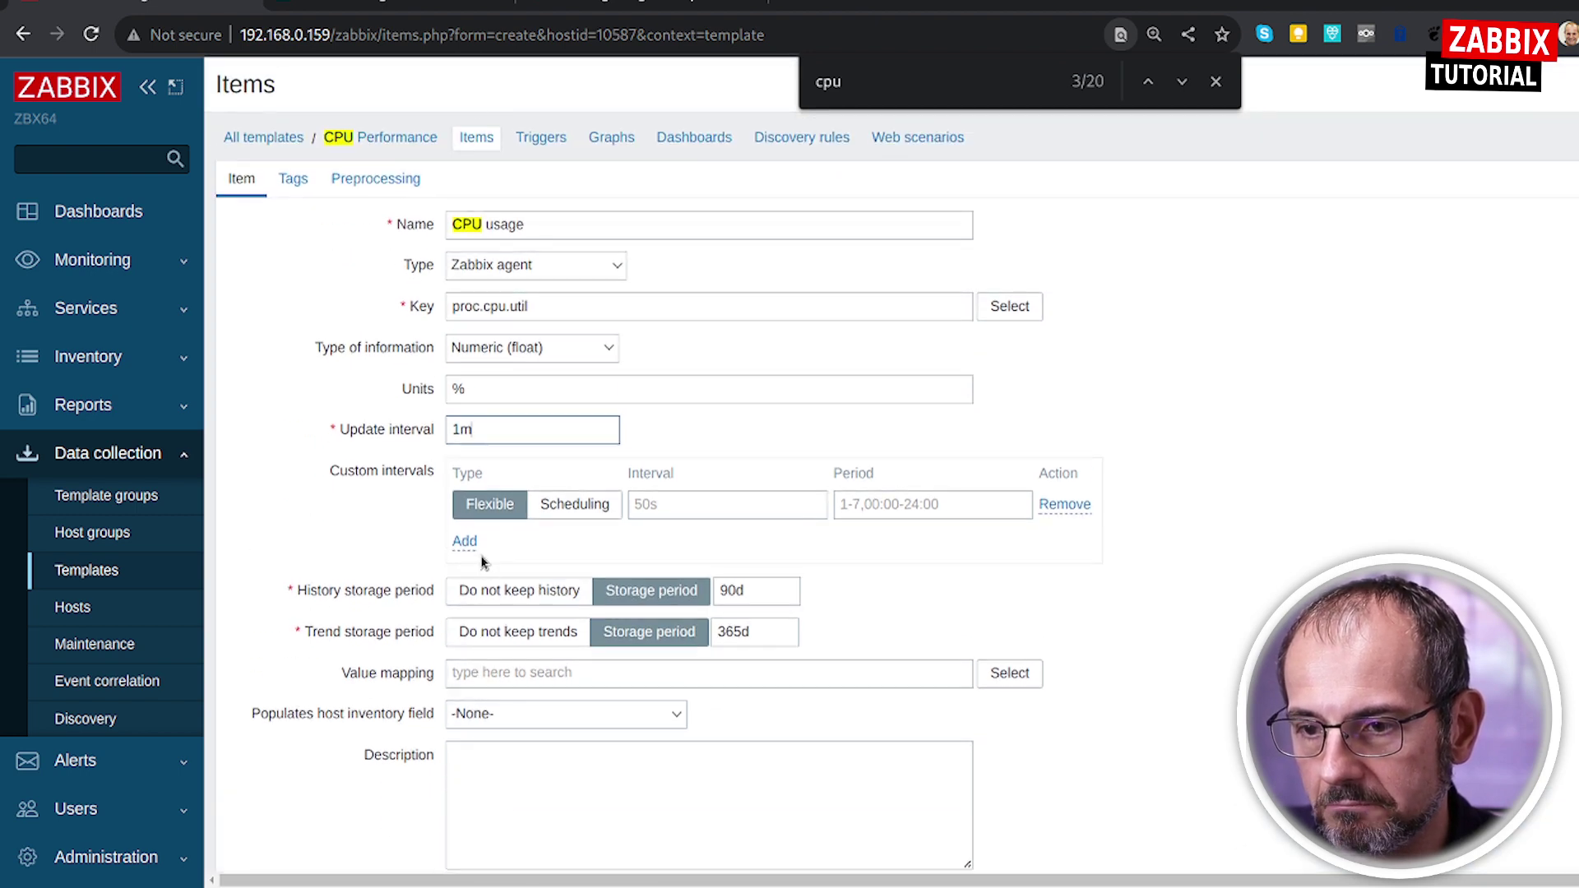
# Tag the CPU usage item with component: cpu and add the item to the template
pyautogui.click(307, 185)
pyautogui.click(481, 301)
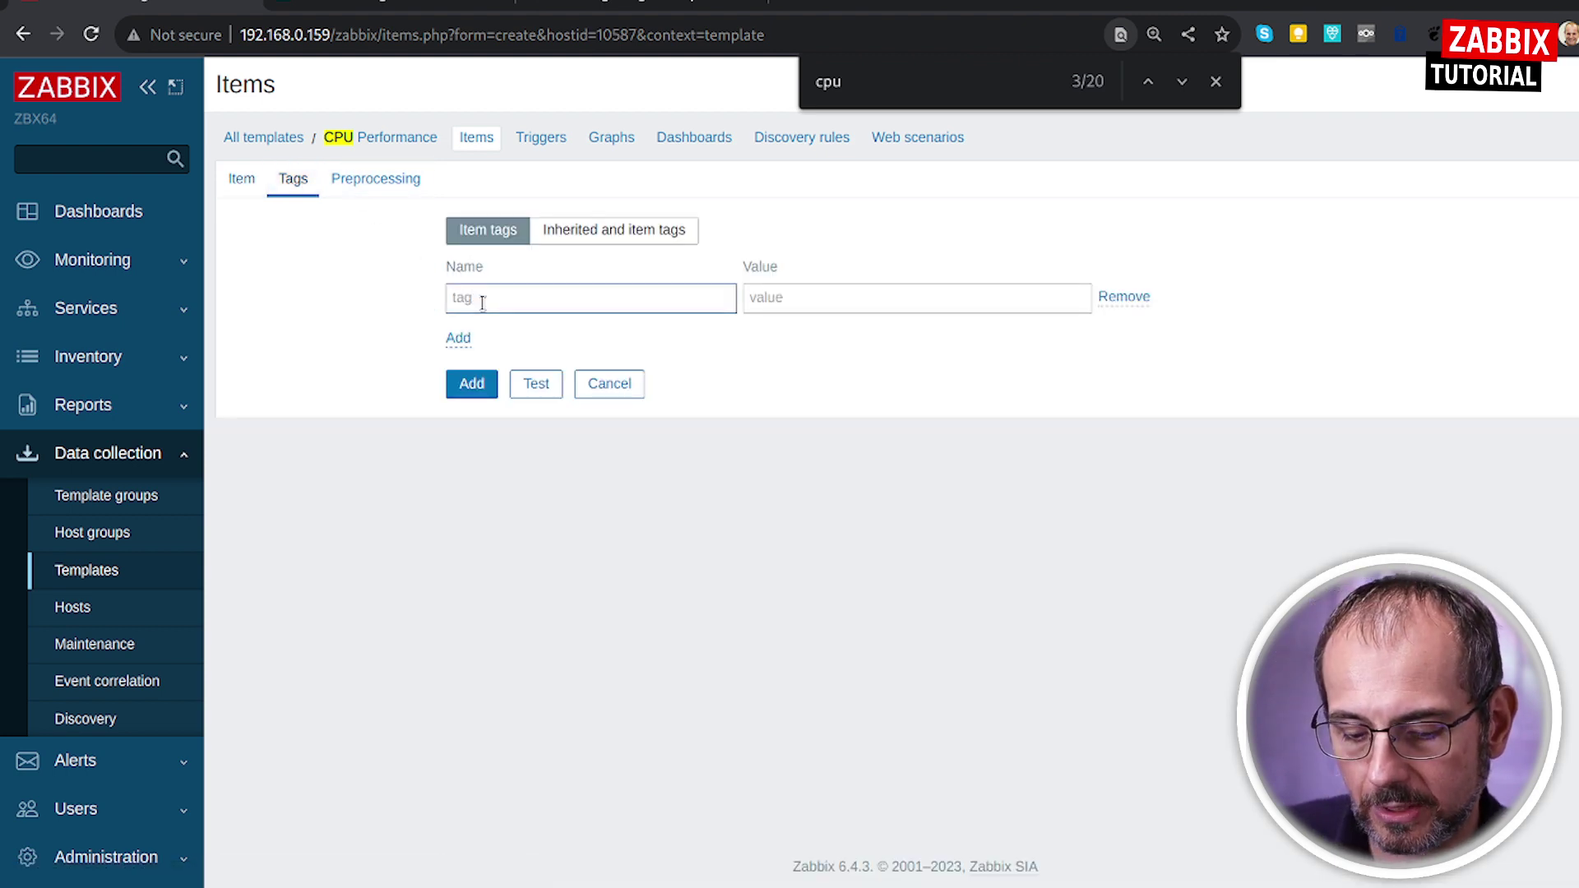
pyautogui.write('component')
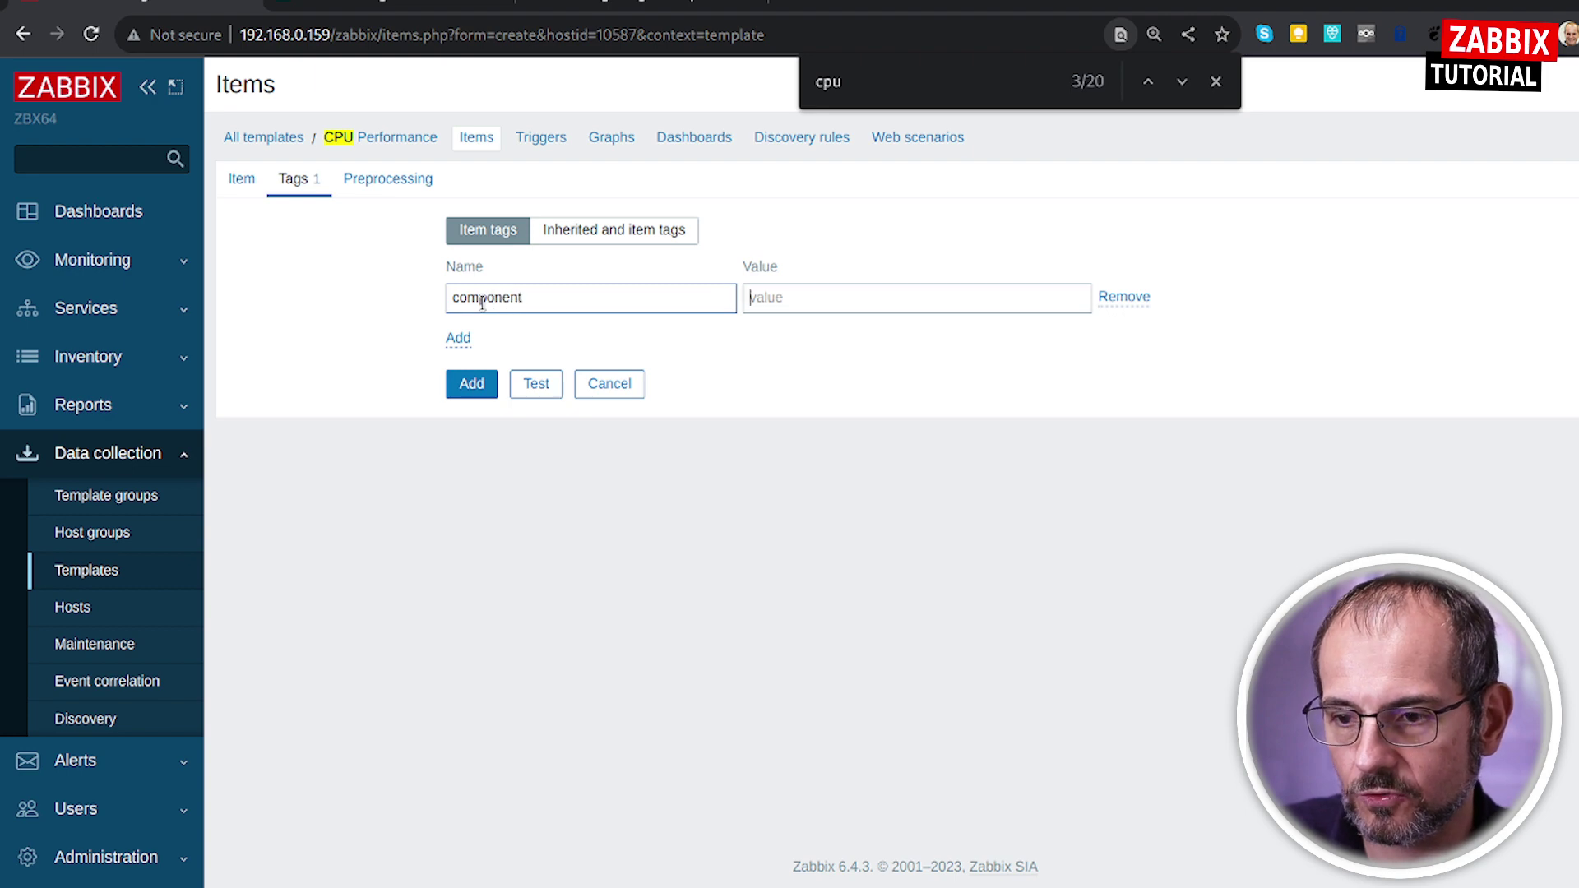
pyautogui.write('cpu')
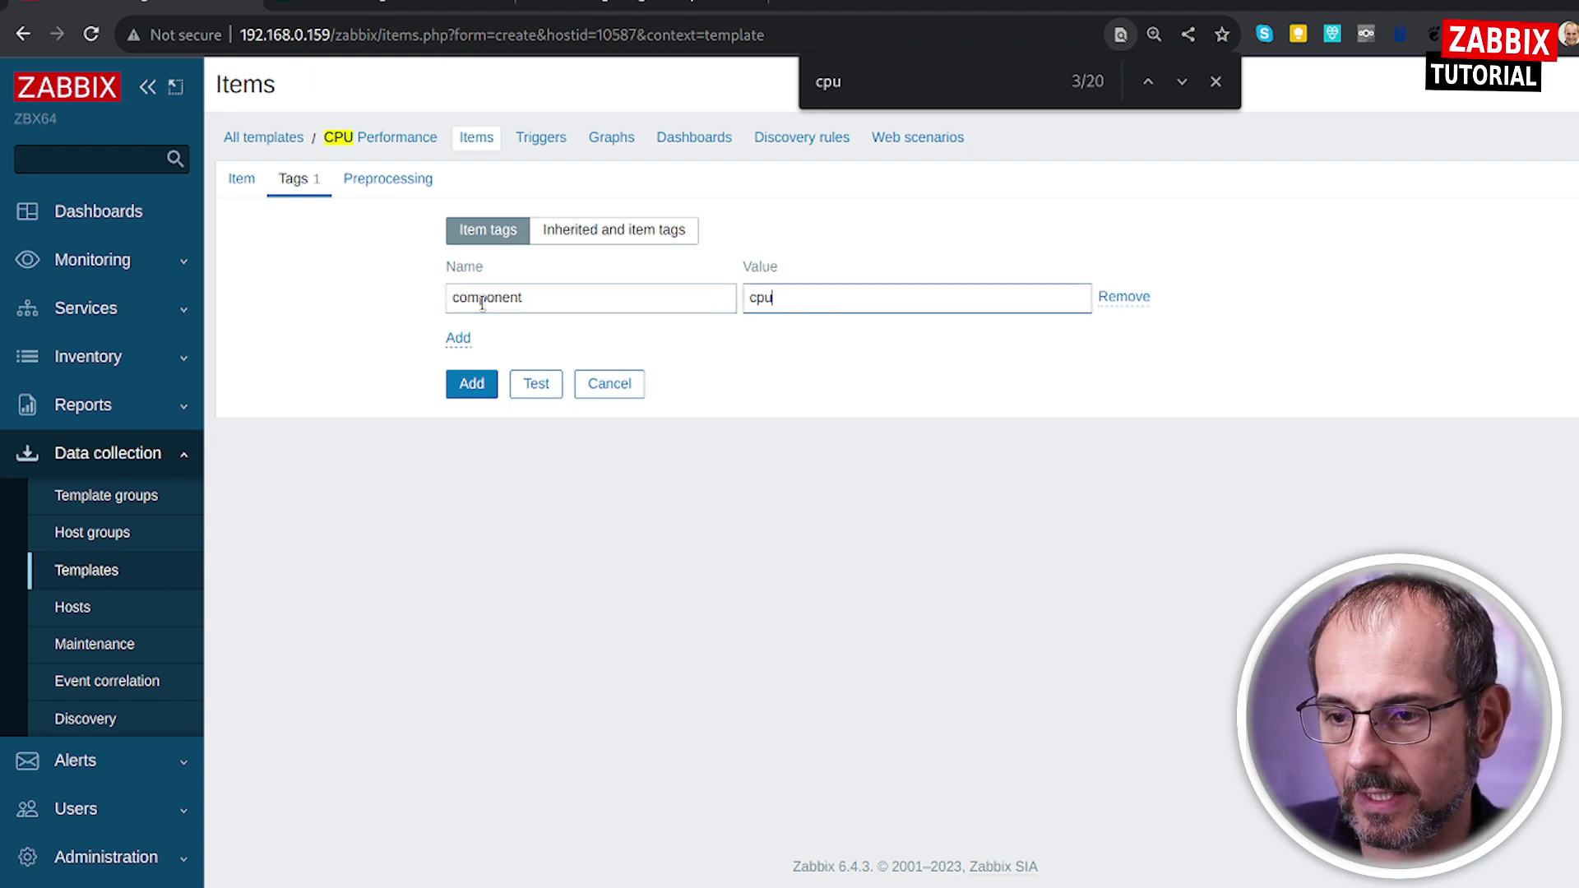
pyautogui.click(243, 181)
pyautogui.scroll(-3, 333, 524)
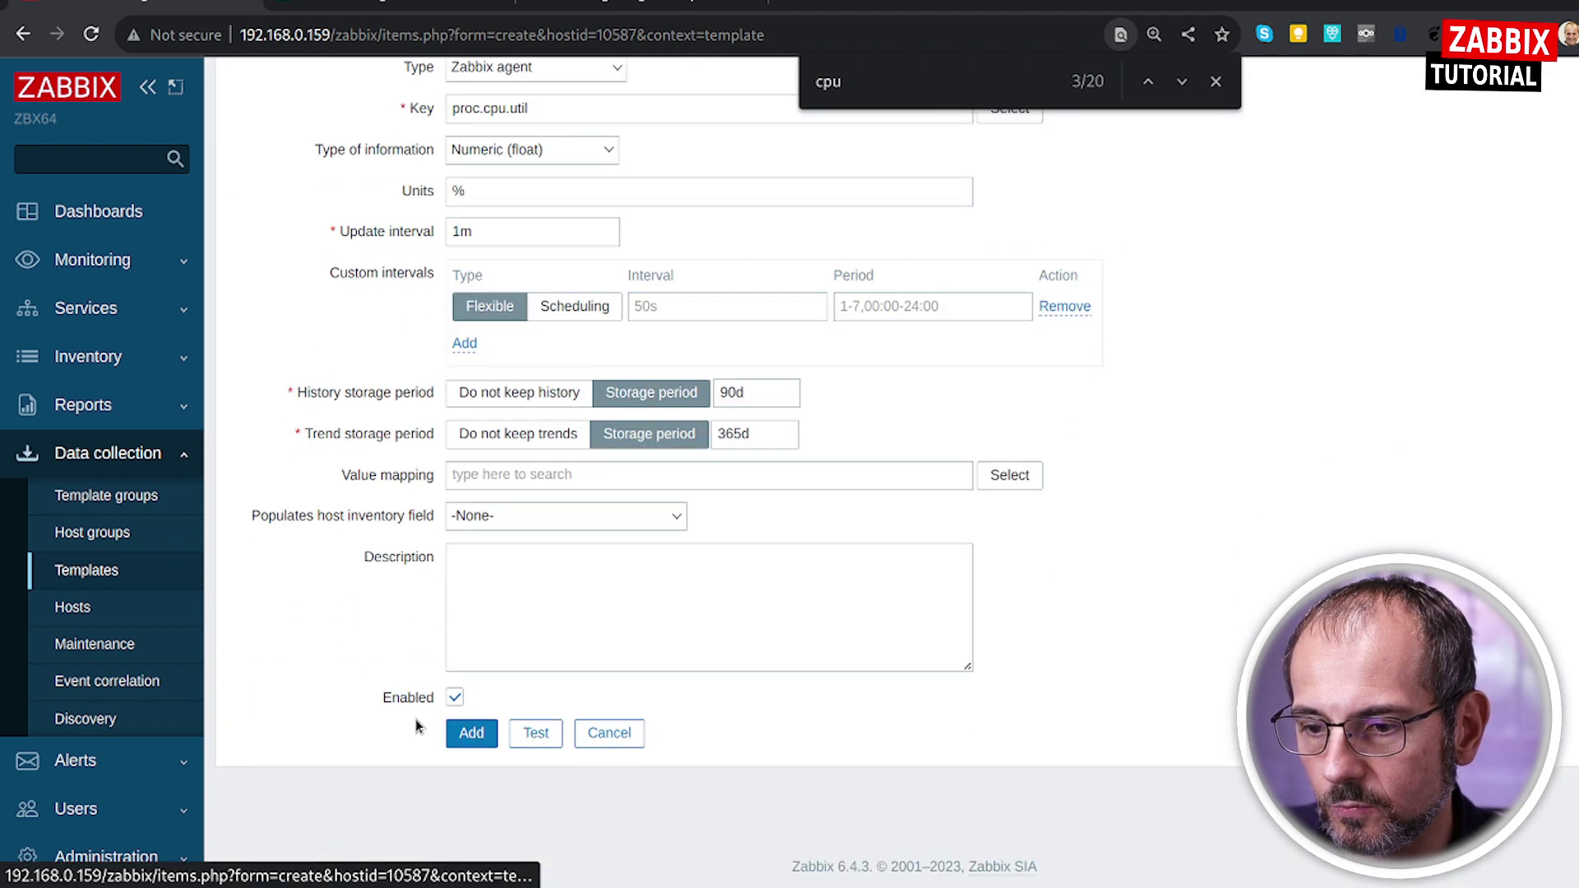
pyautogui.click(460, 733)
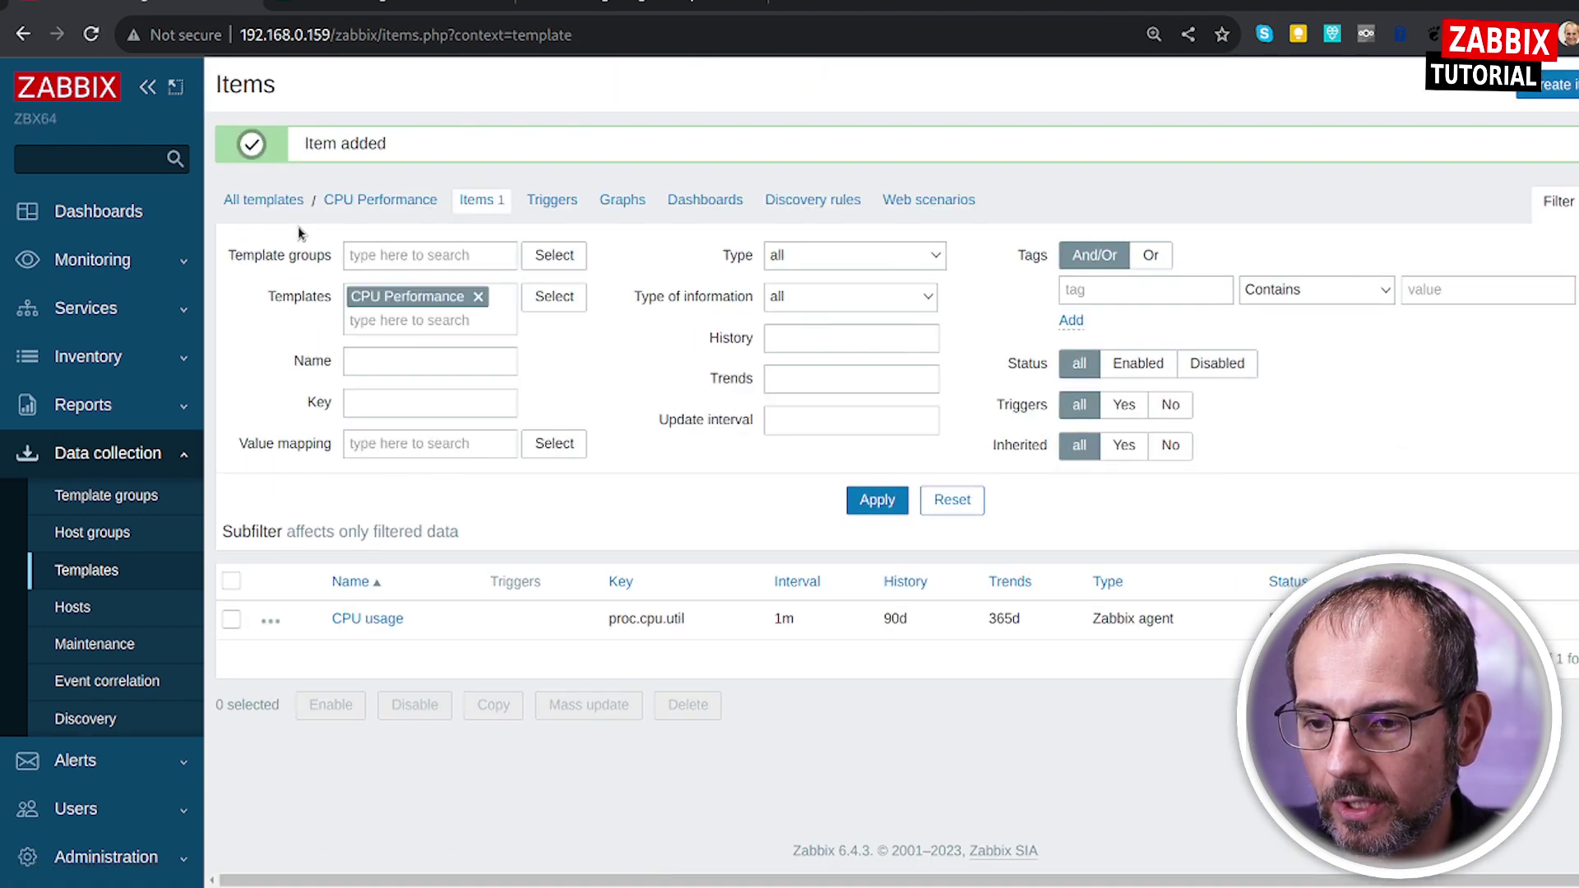
# Start a new trigger in the CPU Performance template, named "CPU High Percentage" with severity Average
pyautogui.click(267, 200)
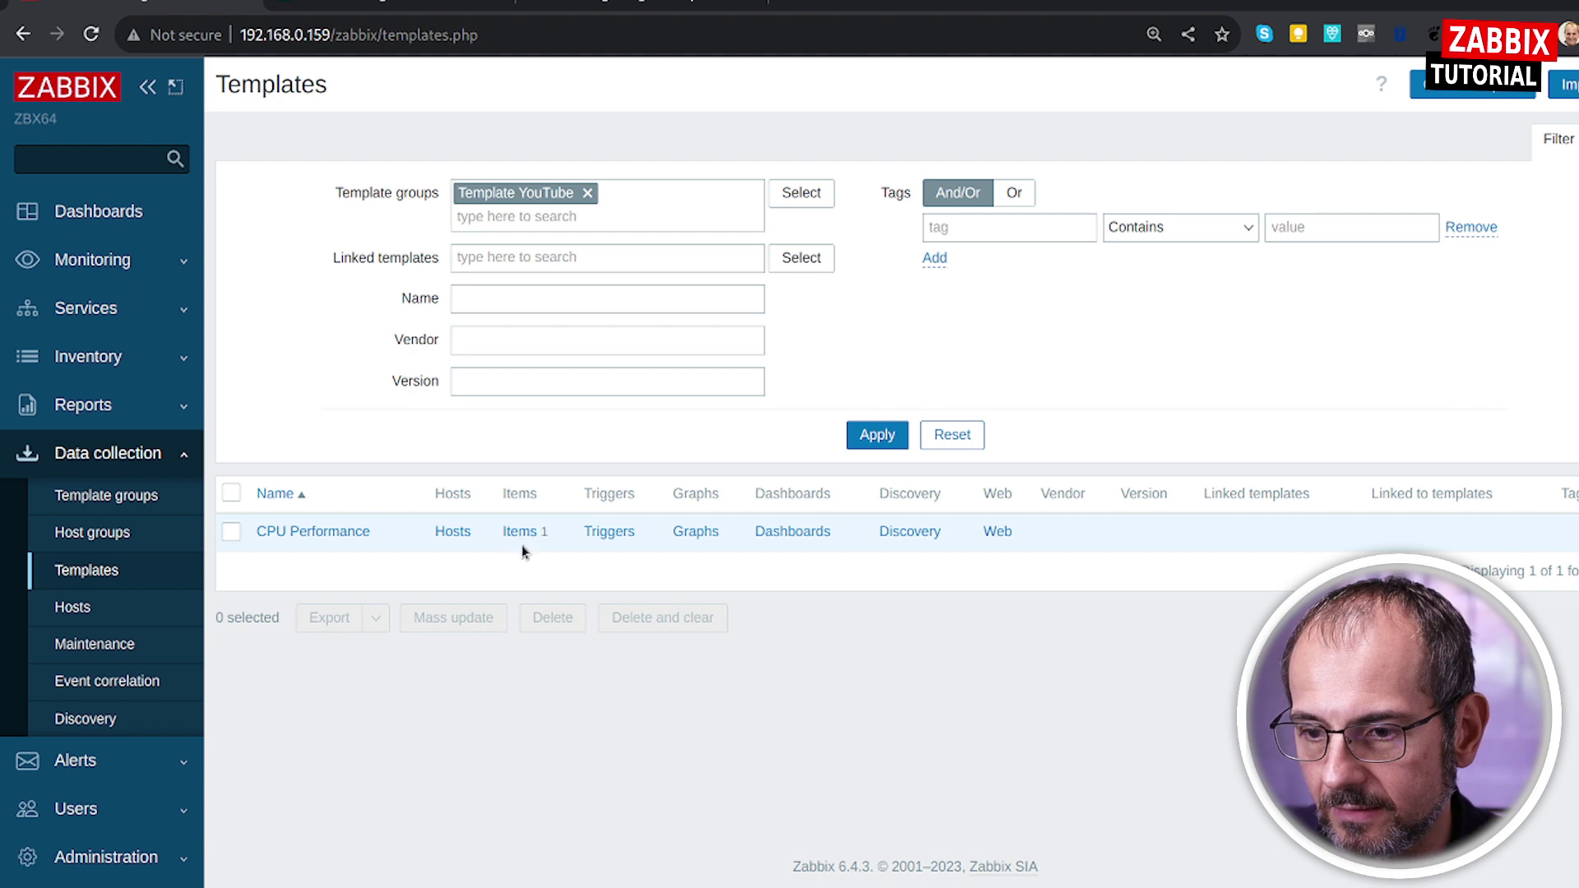
pyautogui.click(627, 533)
pyautogui.click(1544, 103)
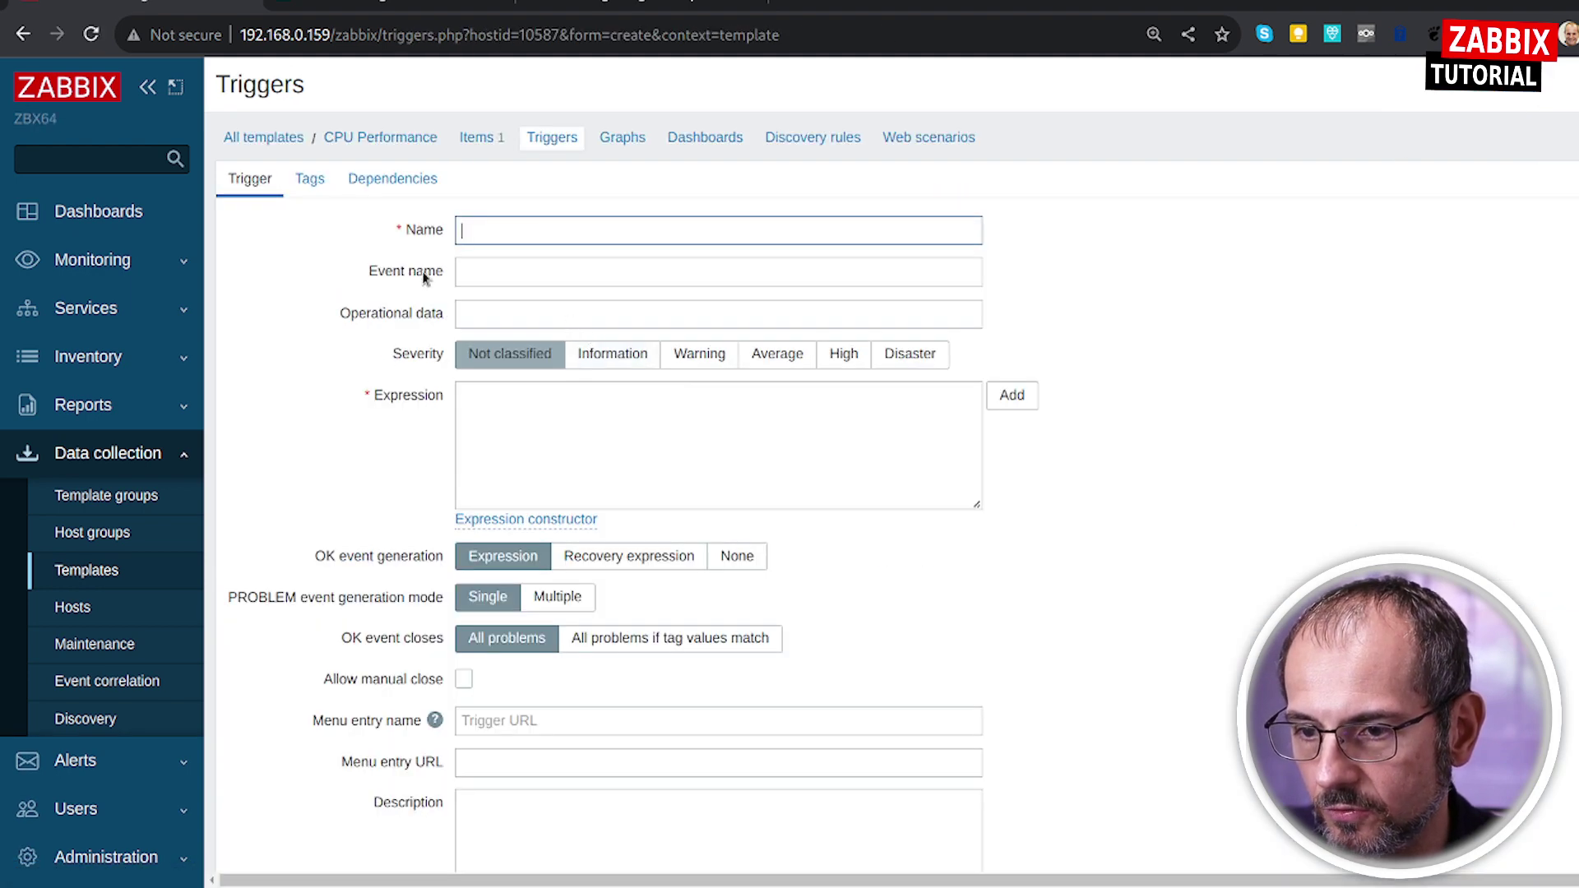
pyautogui.write('CPU')
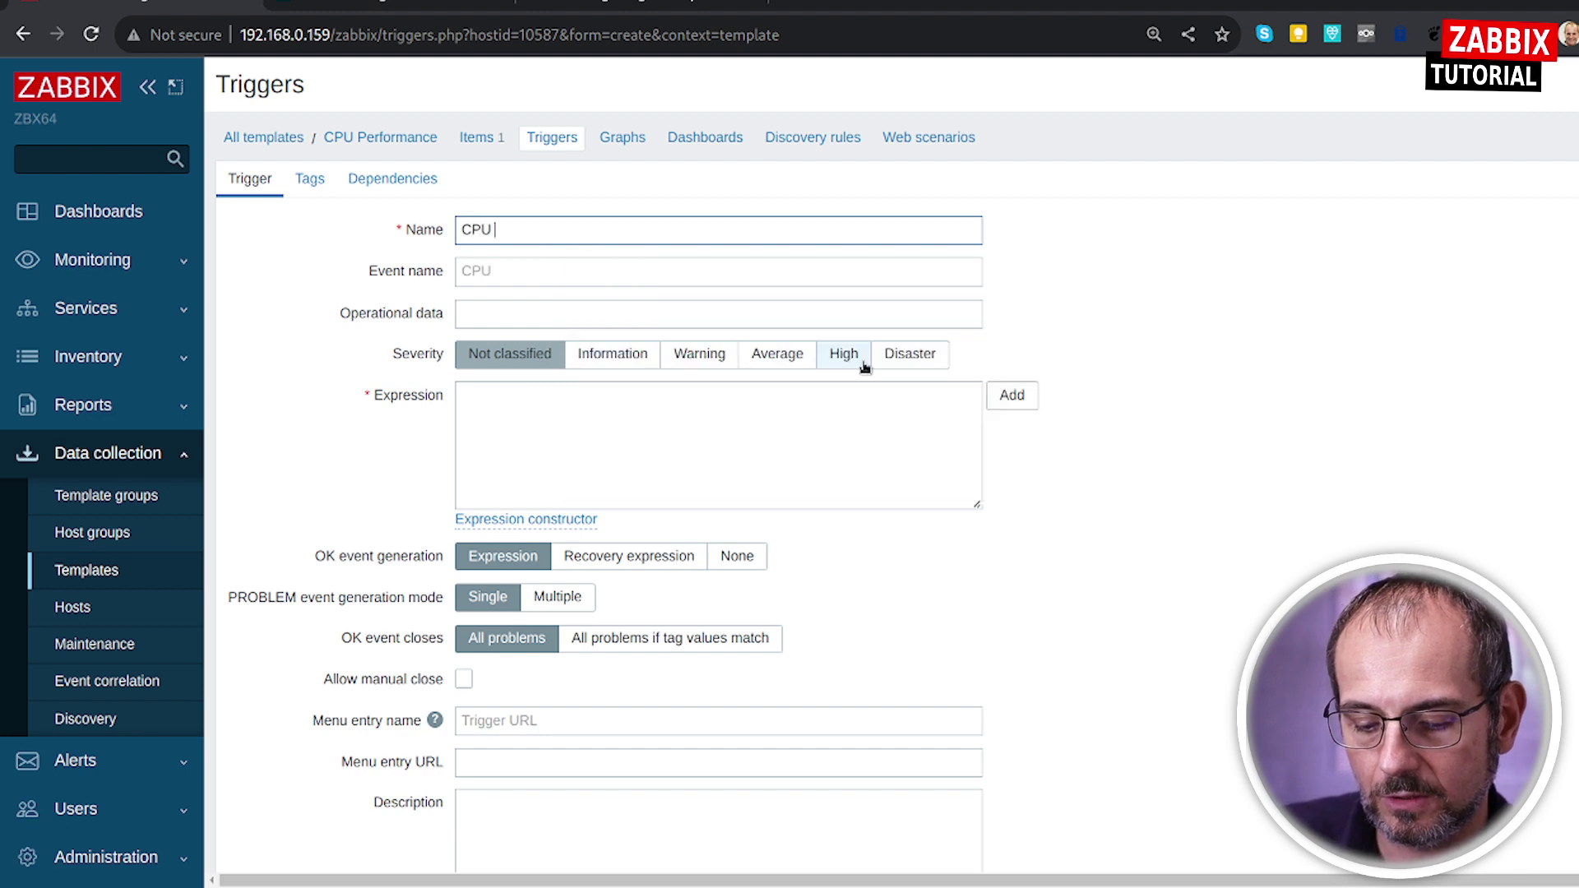
pyautogui.write(' Hi')
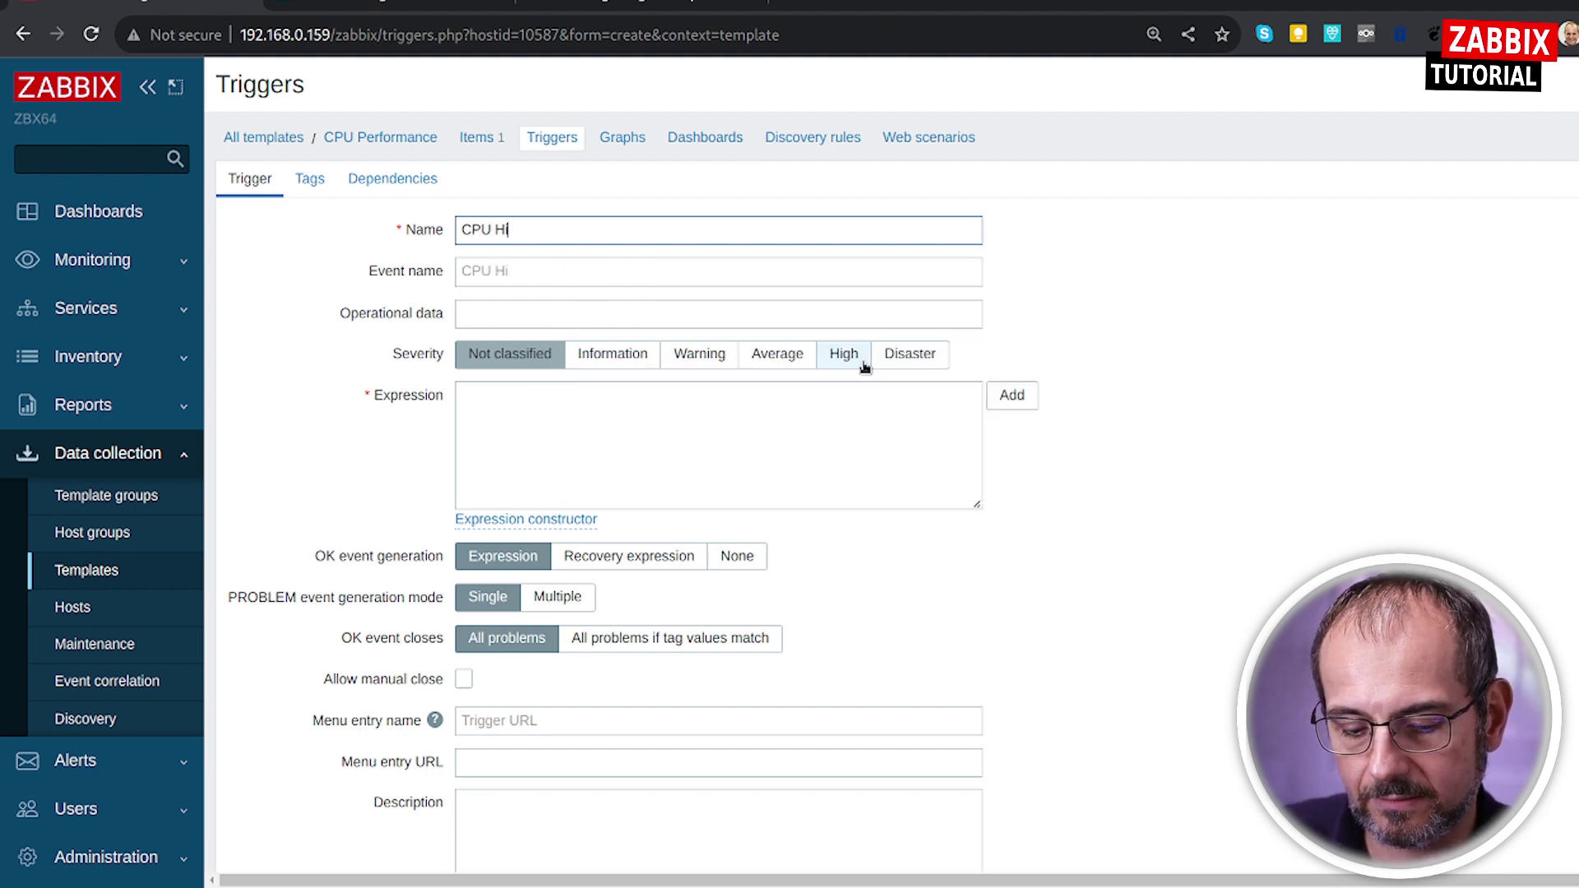
pyautogui.write('gh')
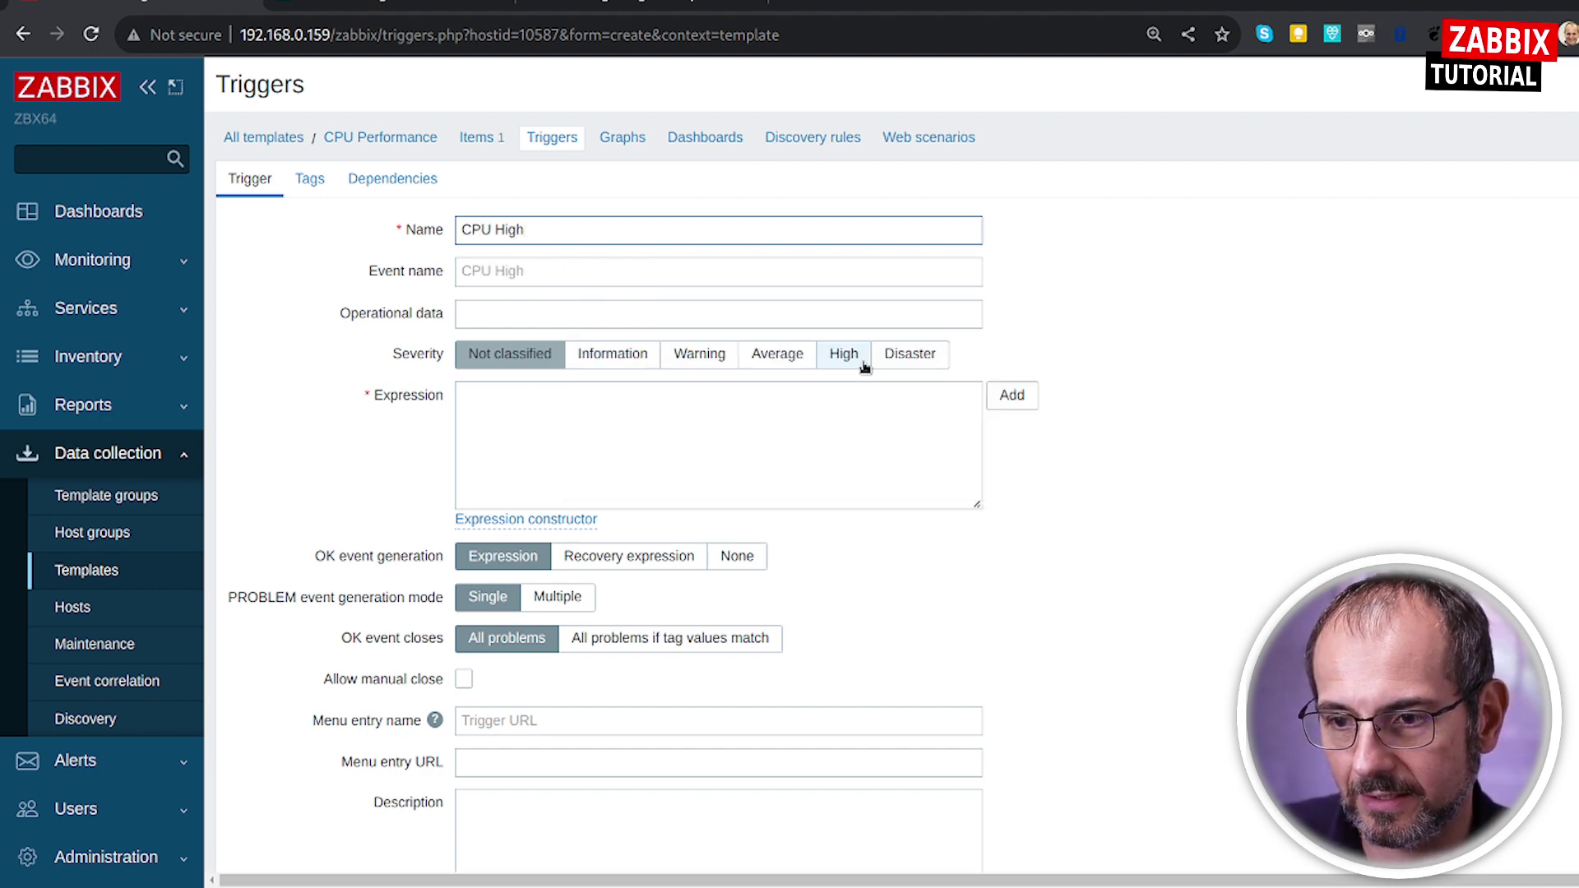
pyautogui.write(' Perce')
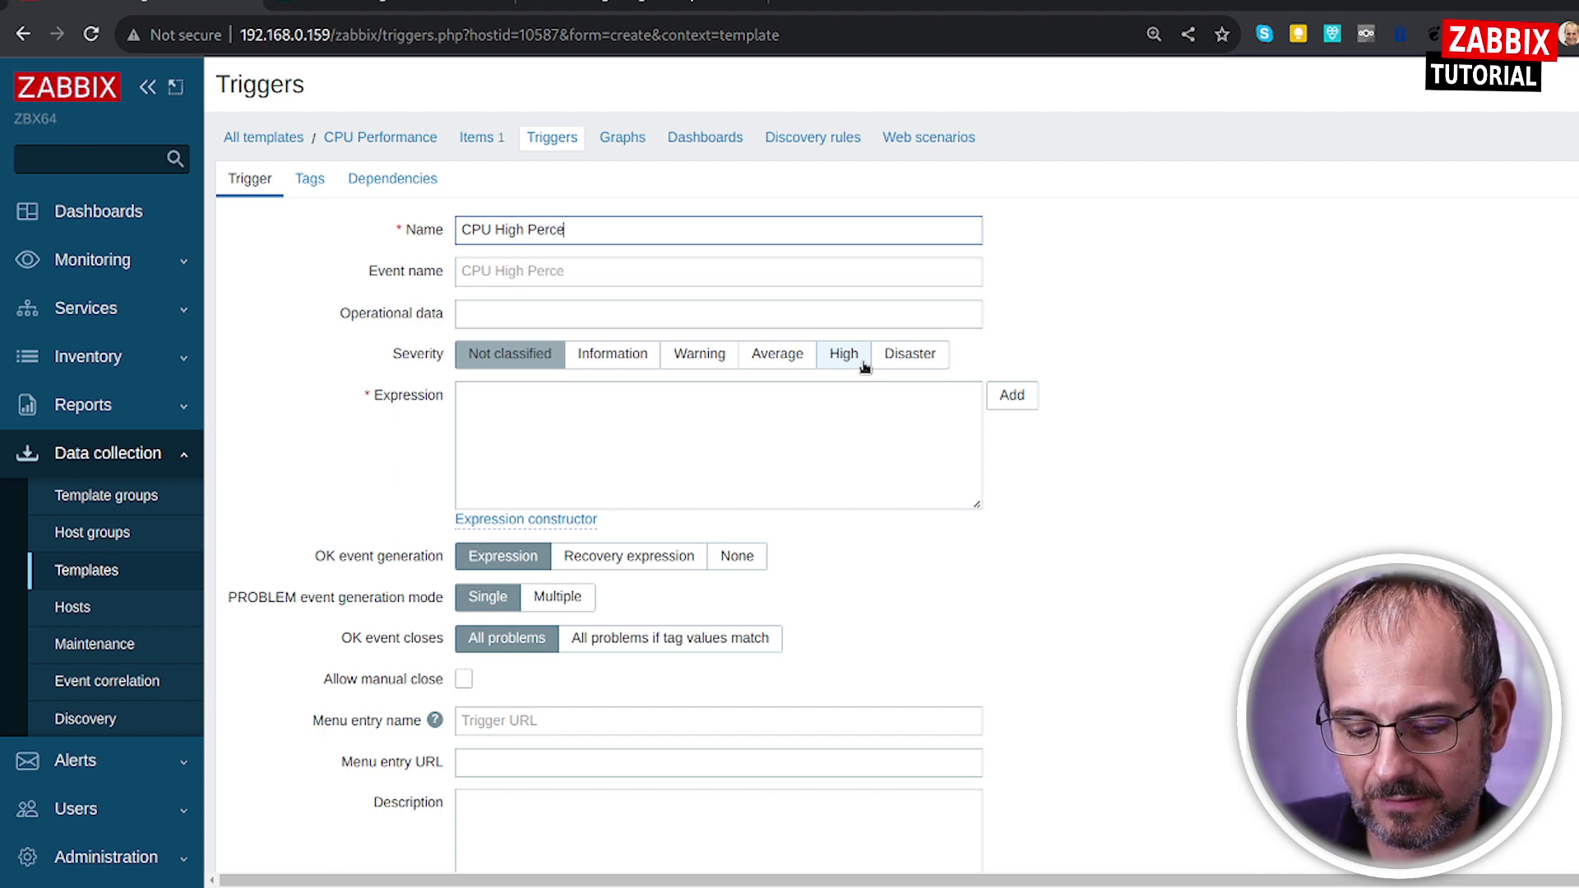
pyautogui.write('ntage')
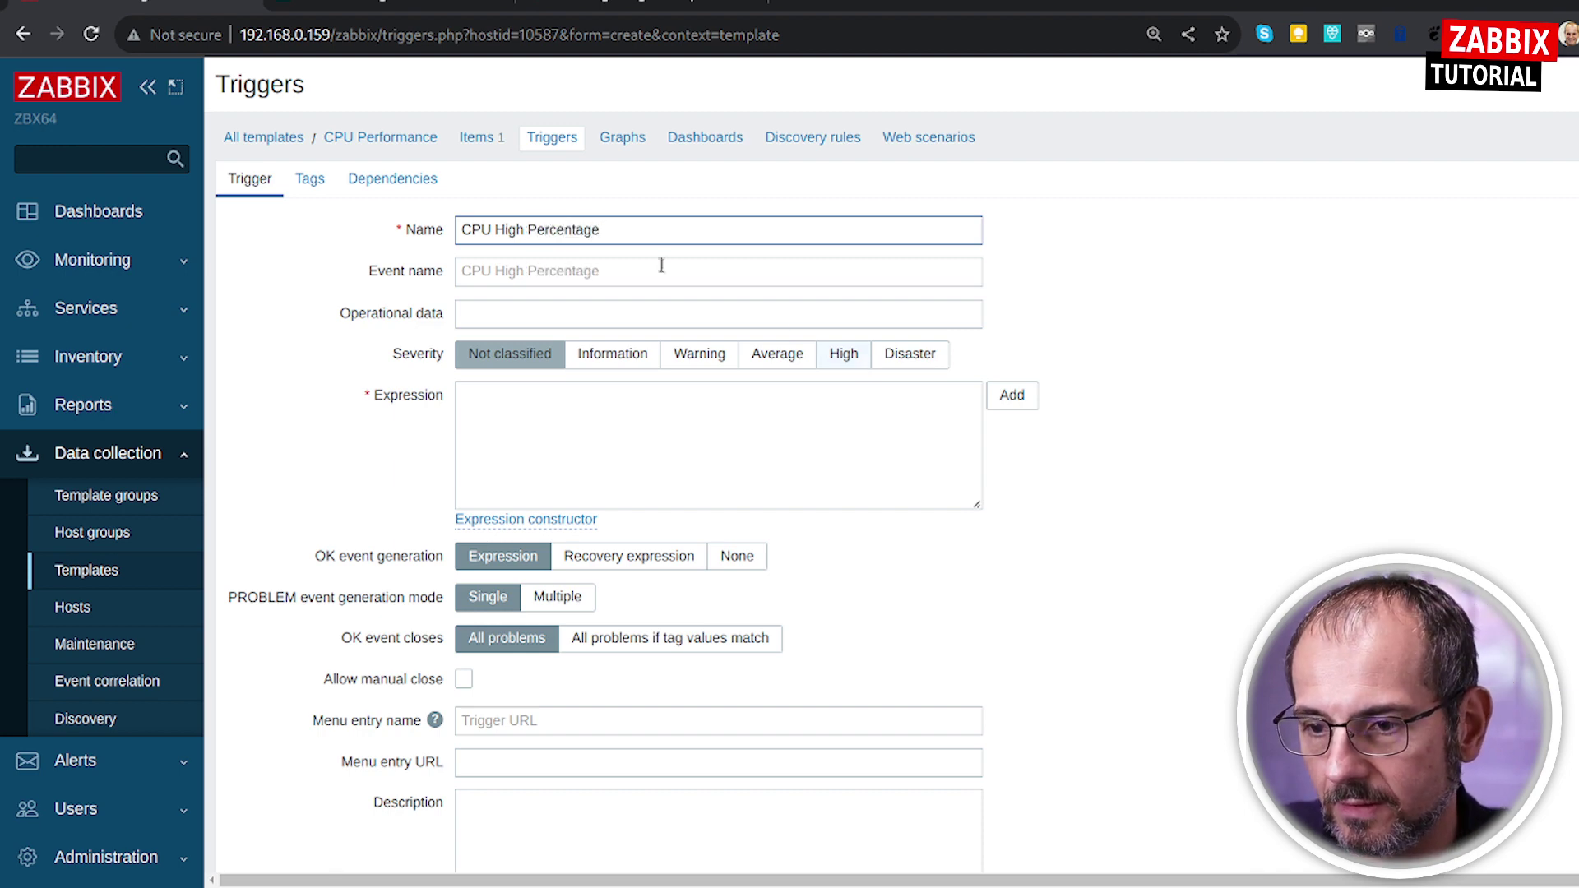
pyautogui.click(778, 354)
# Build the trigger expression last(/CPU Performance/proc.cpu.util)>50 from the CPU usage item and add the trigger
pyautogui.click(1011, 395)
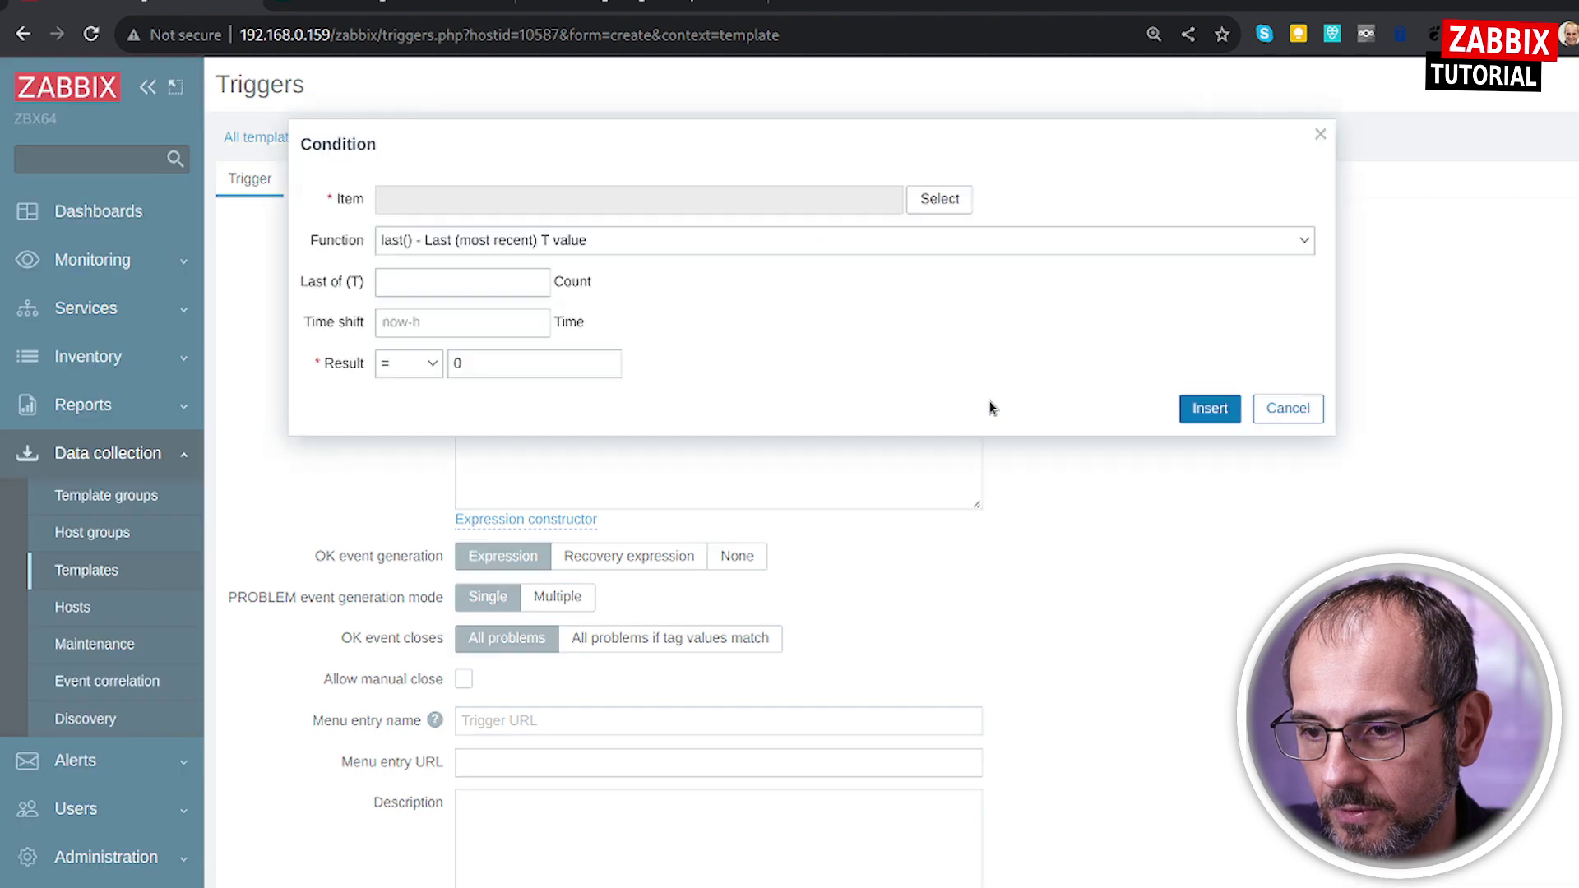
pyautogui.click(941, 198)
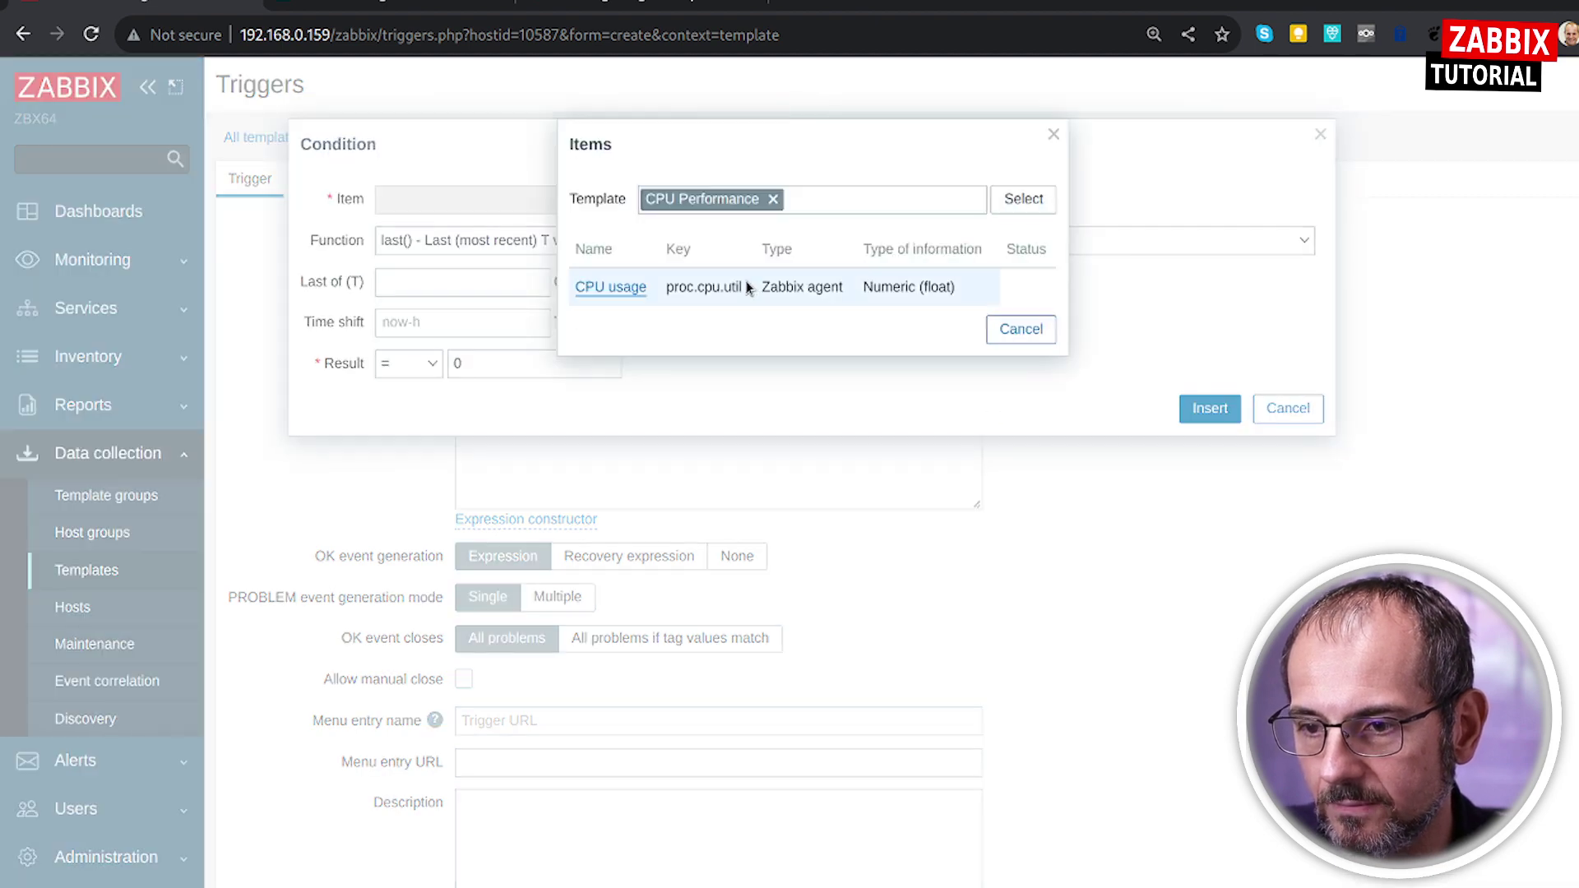
pyautogui.click(610, 289)
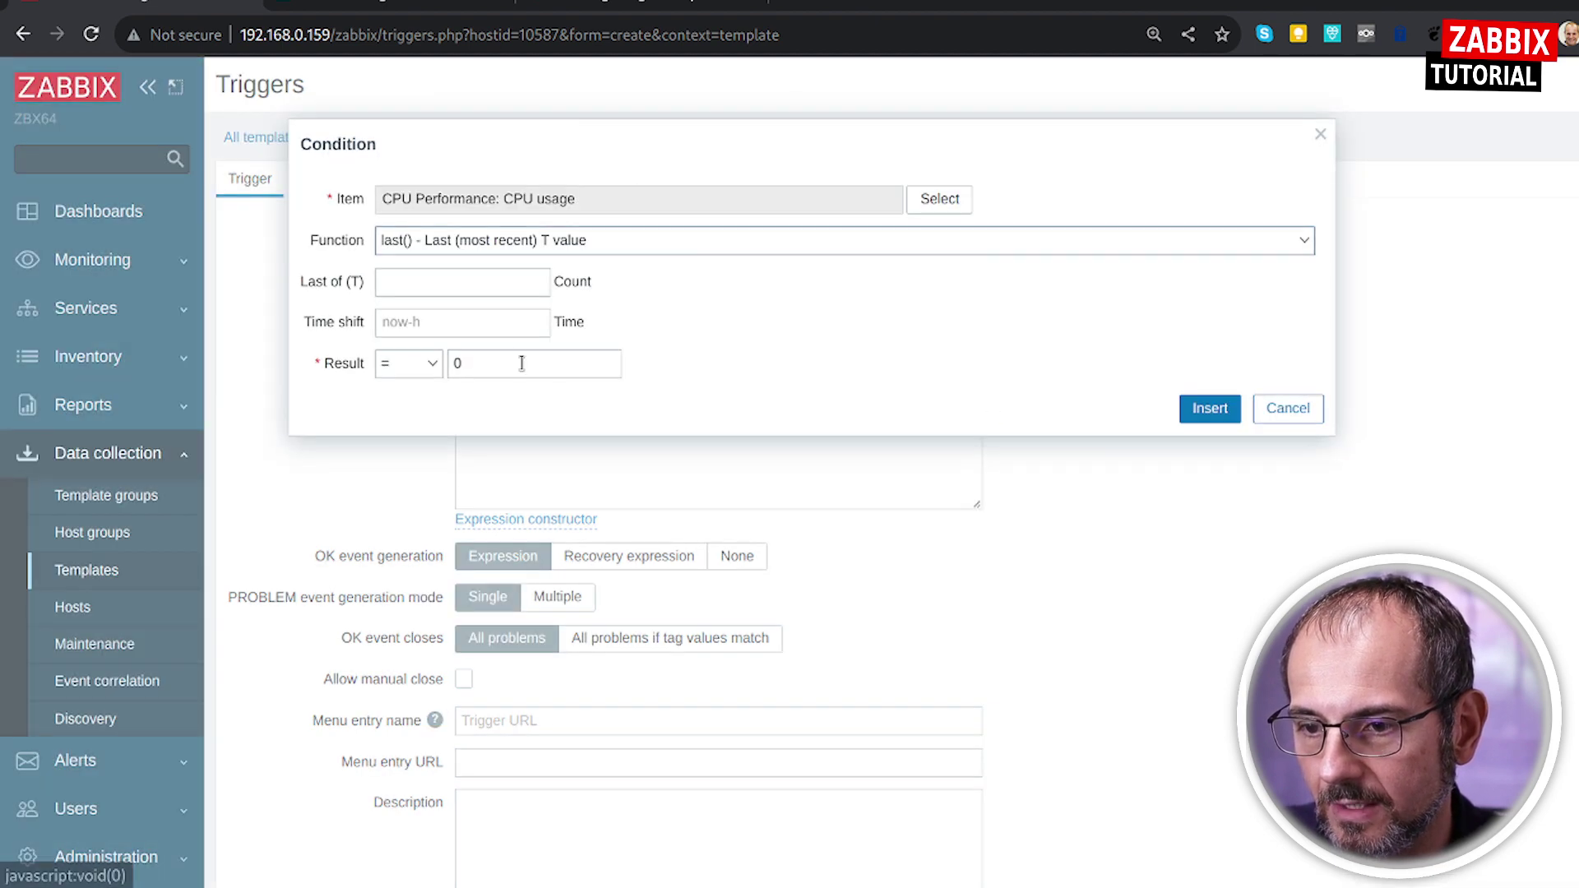
pyautogui.click(1210, 409)
pyautogui.click(829, 398)
pyautogui.press('BackSpace')
pyautogui.press('BackSpace')
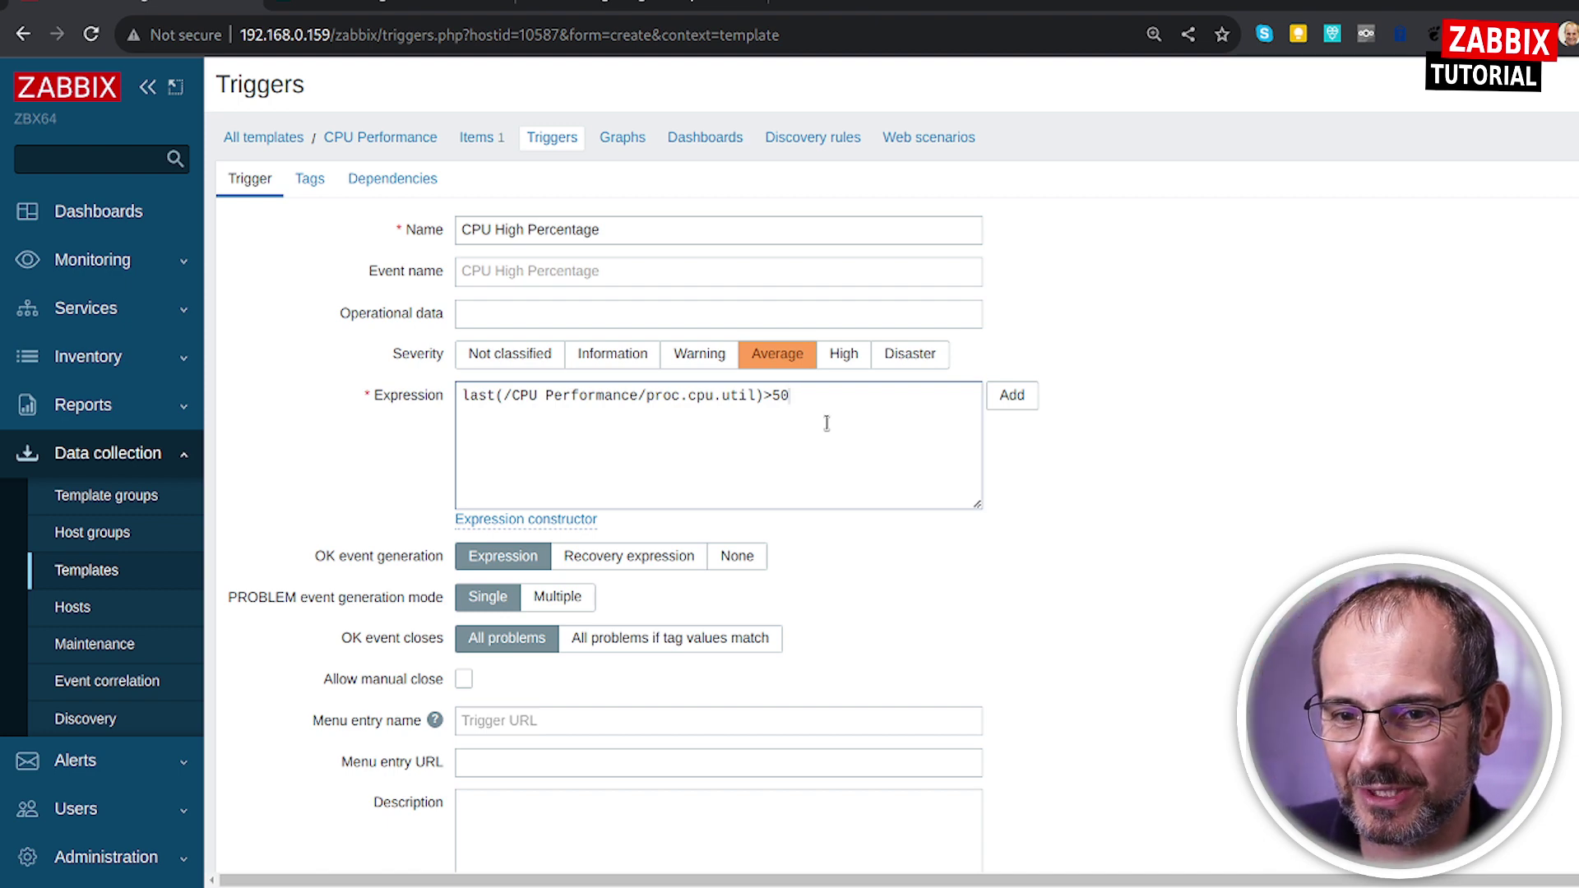
pyautogui.scroll(-3, 892, 551)
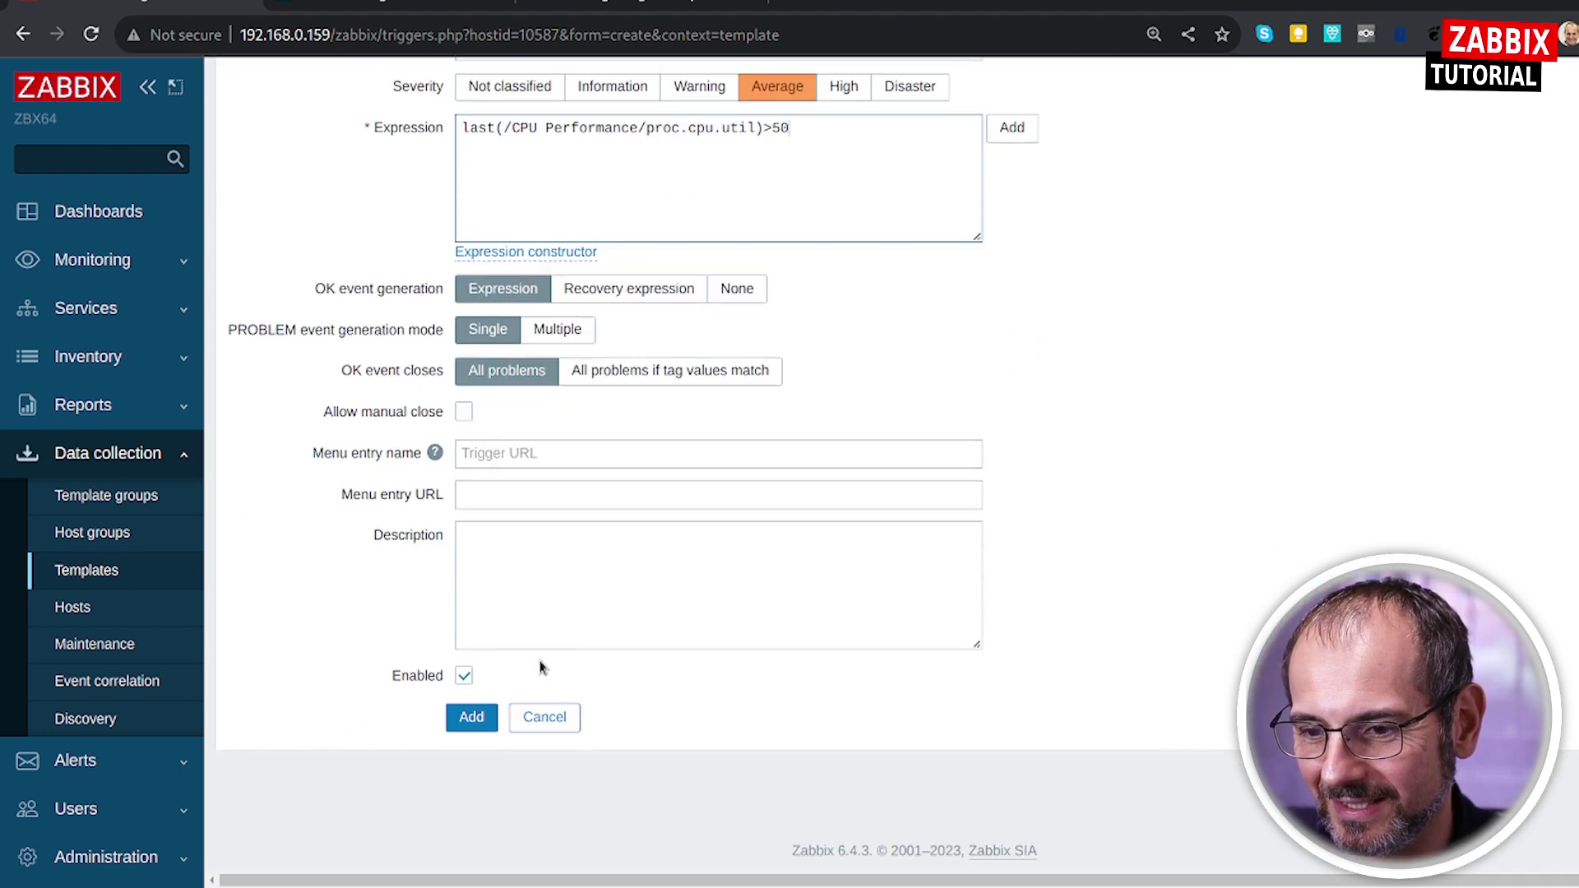
pyautogui.click(462, 724)
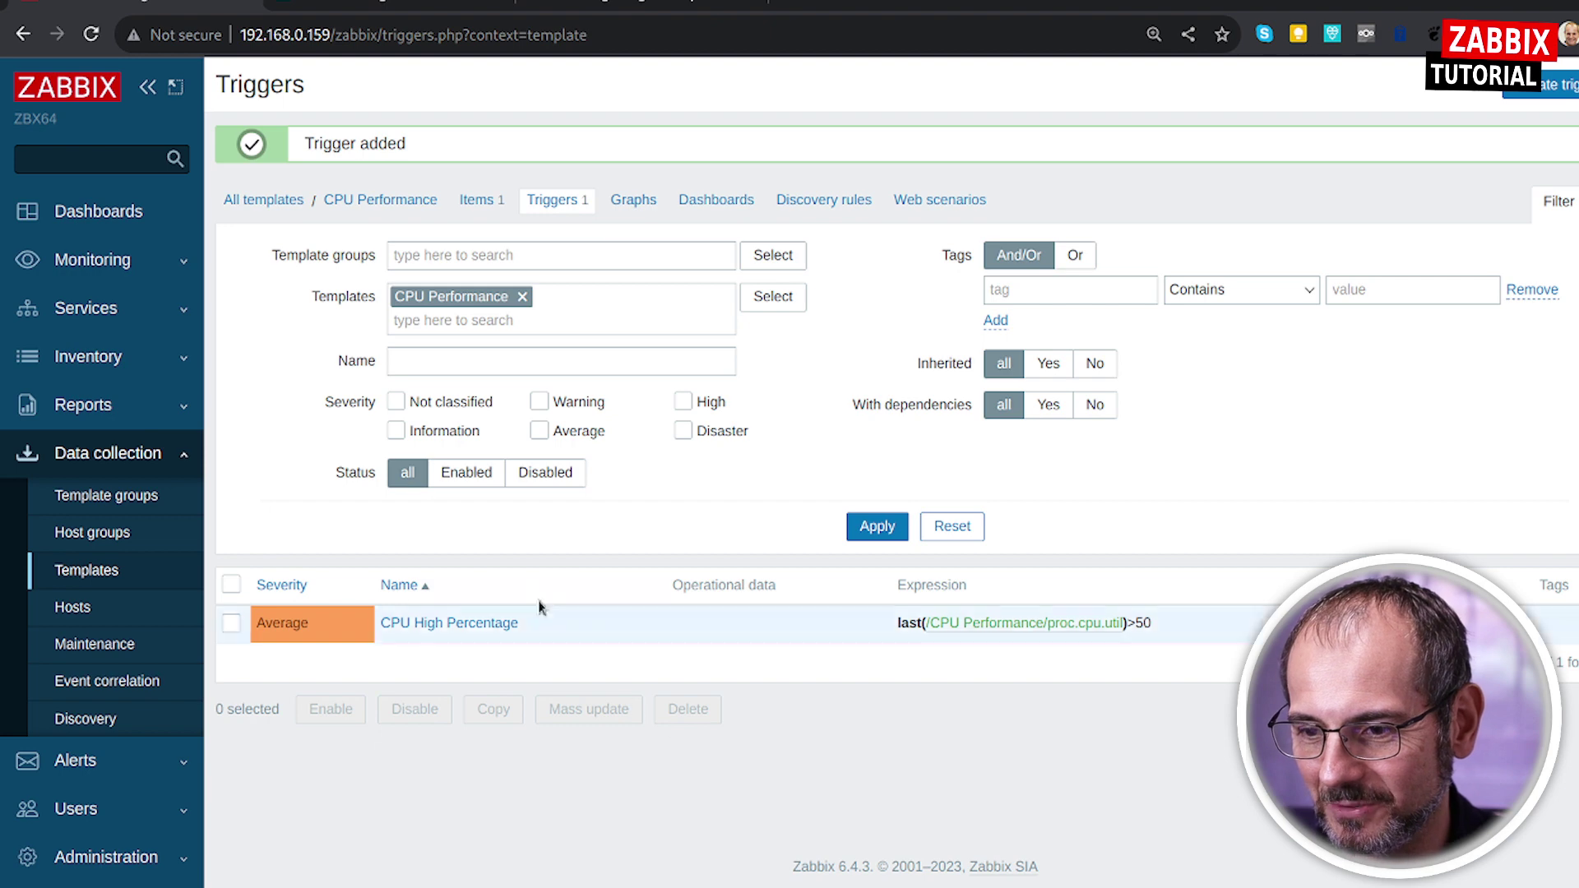
# Start a new host in the YouTube host group and name it "YouTube Test 2"
pyautogui.click(263, 200)
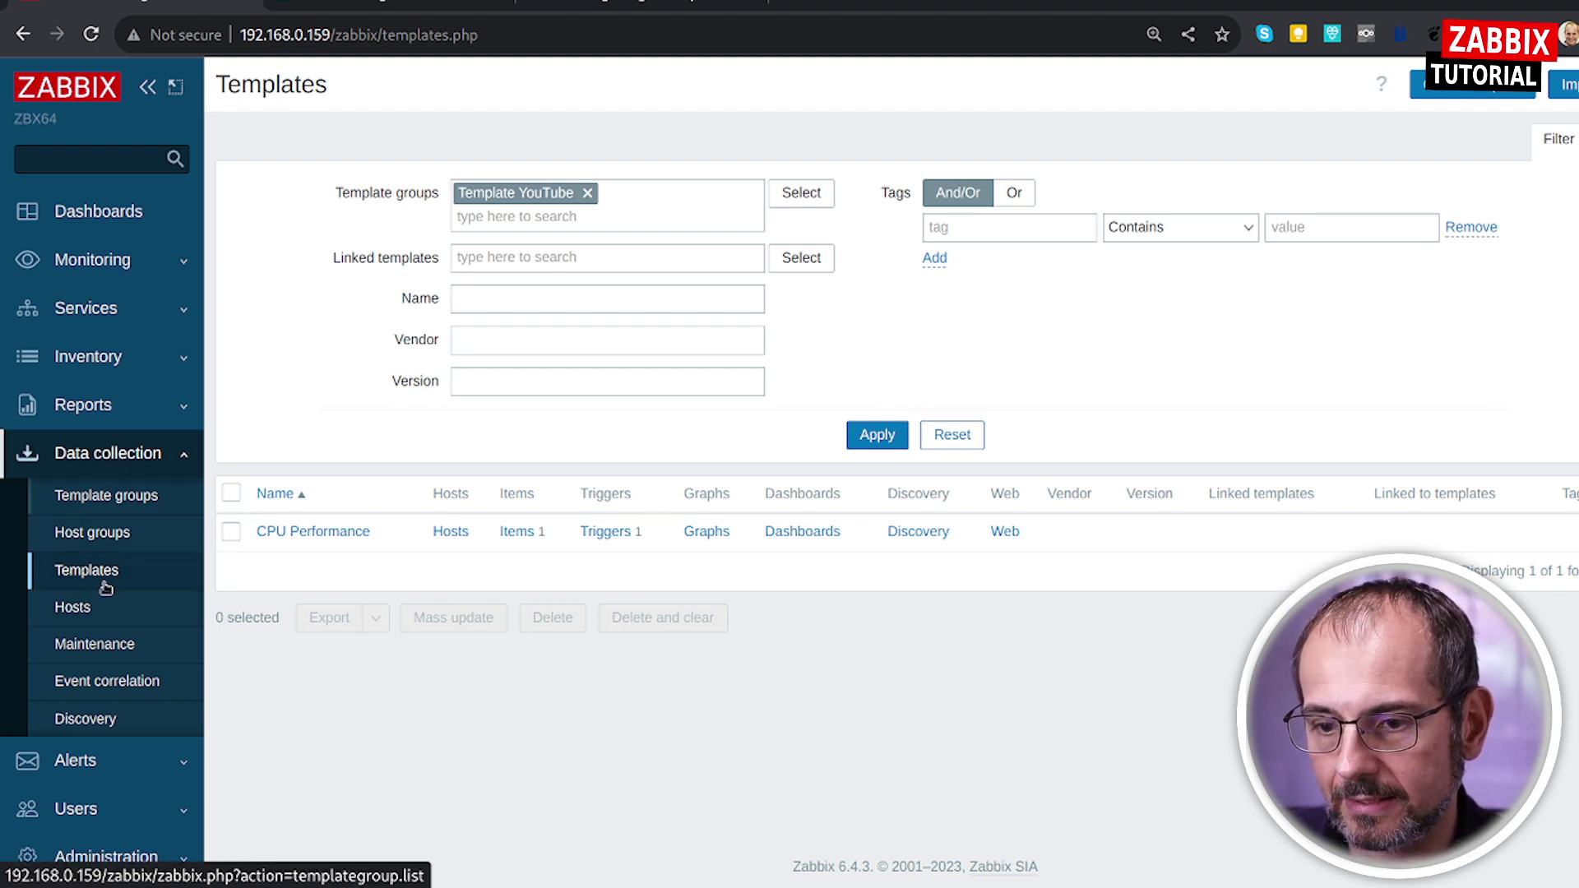
pyautogui.click(104, 613)
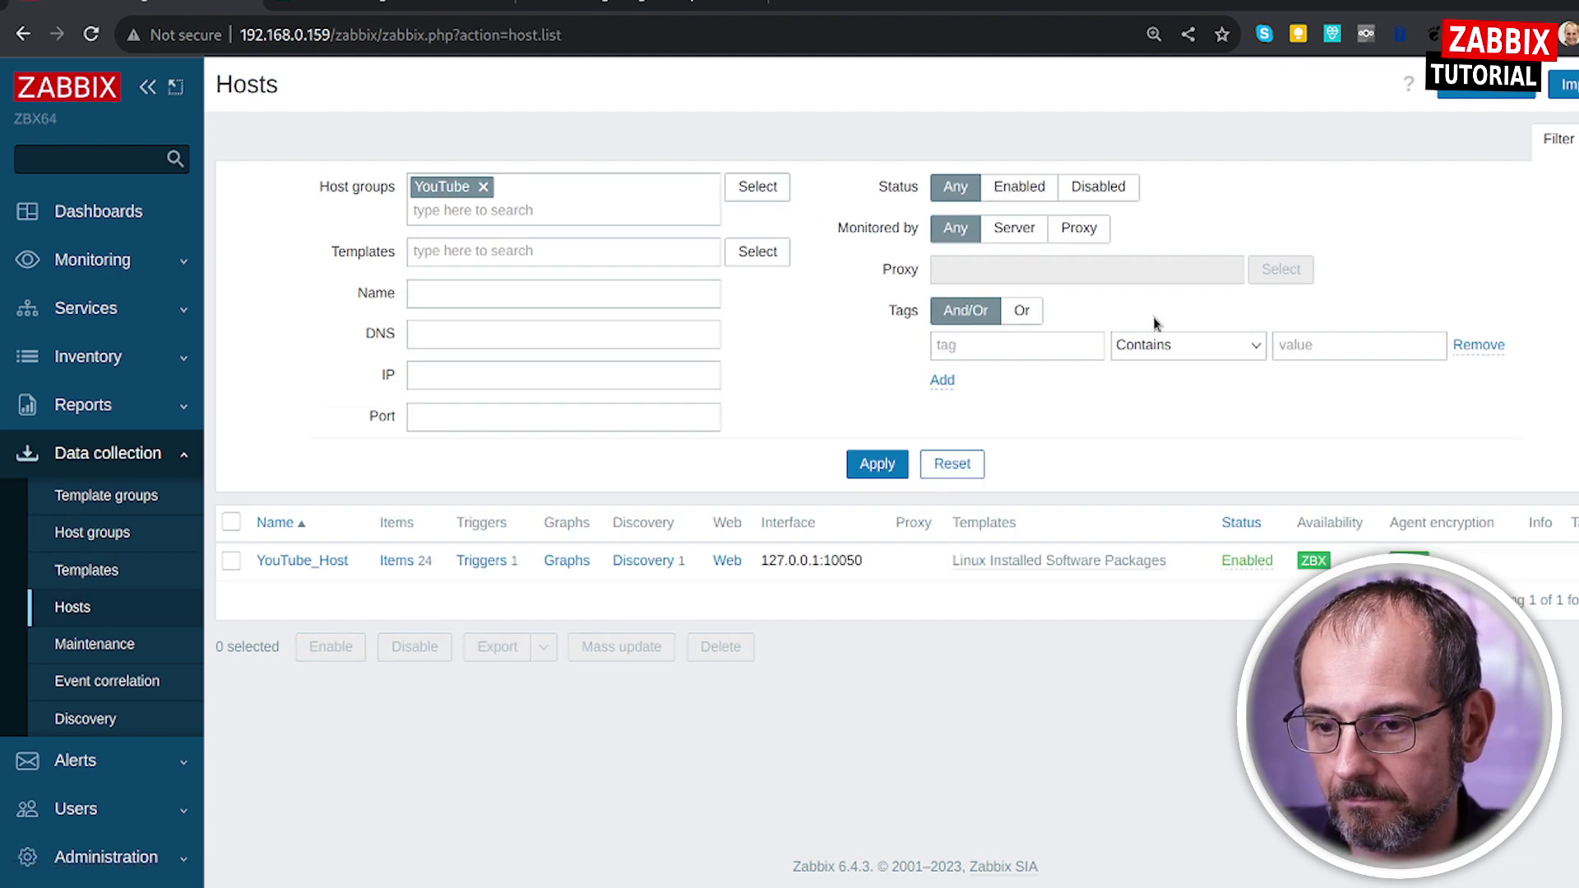
pyautogui.click(1454, 95)
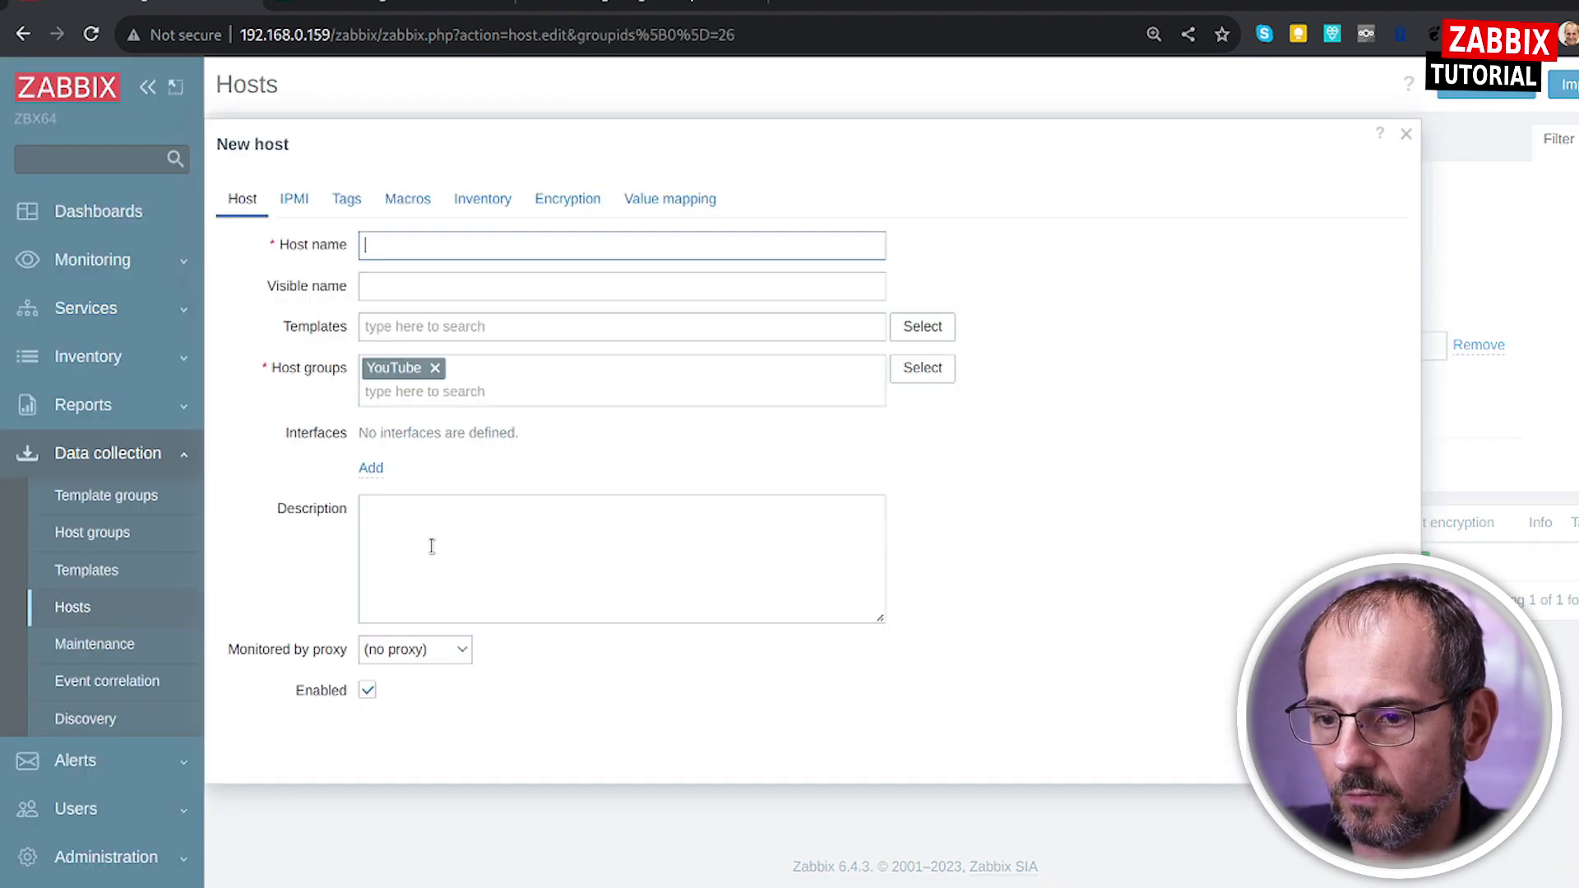
pyautogui.write('Y')
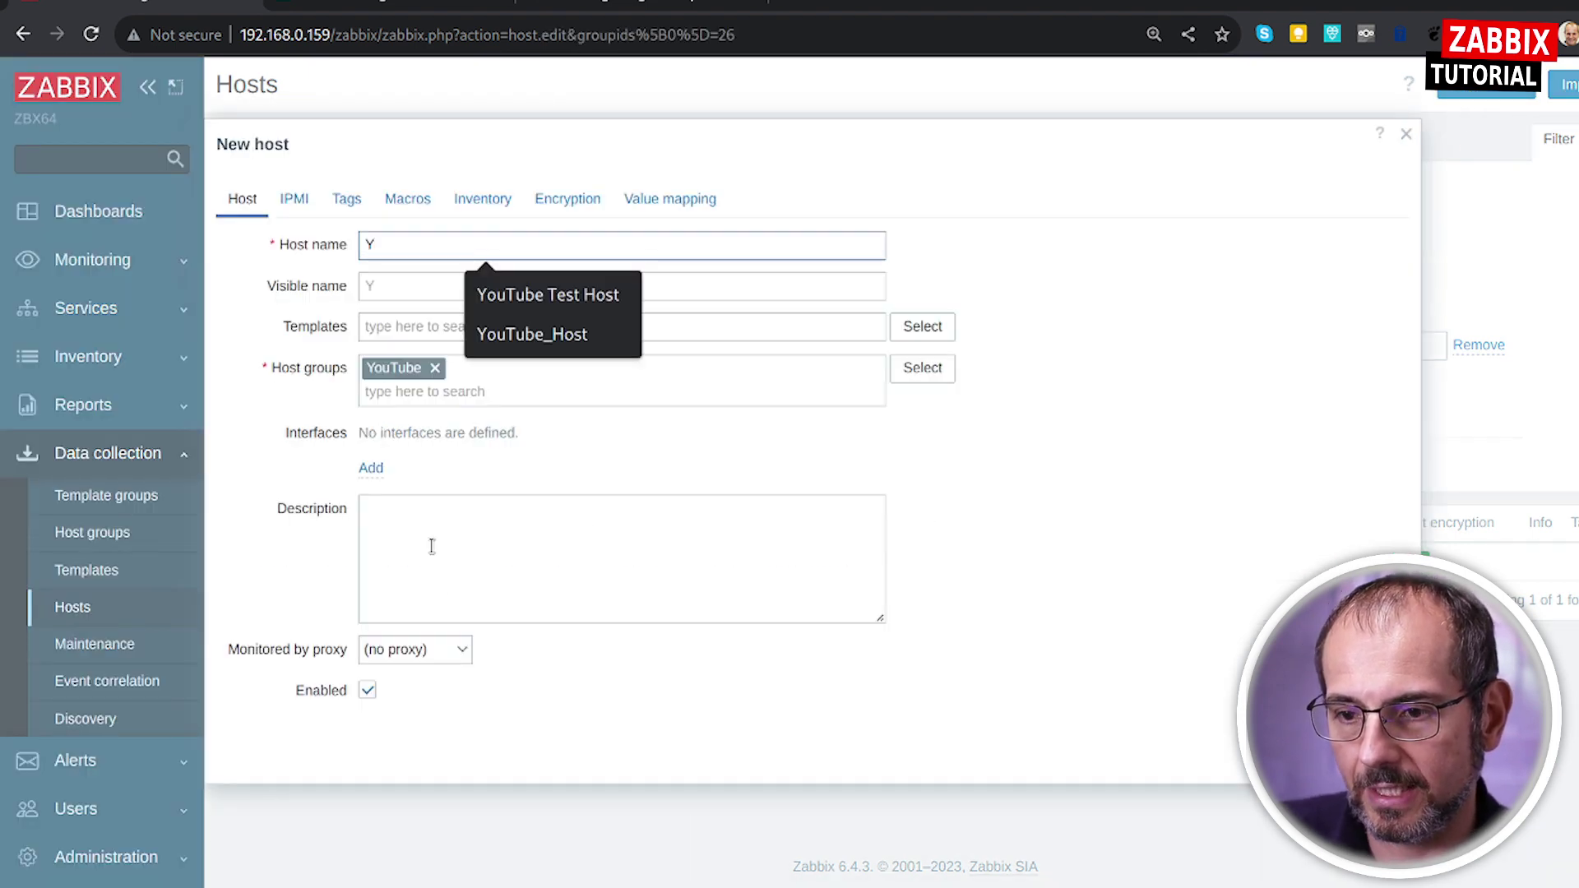
pyautogui.write('ouTu')
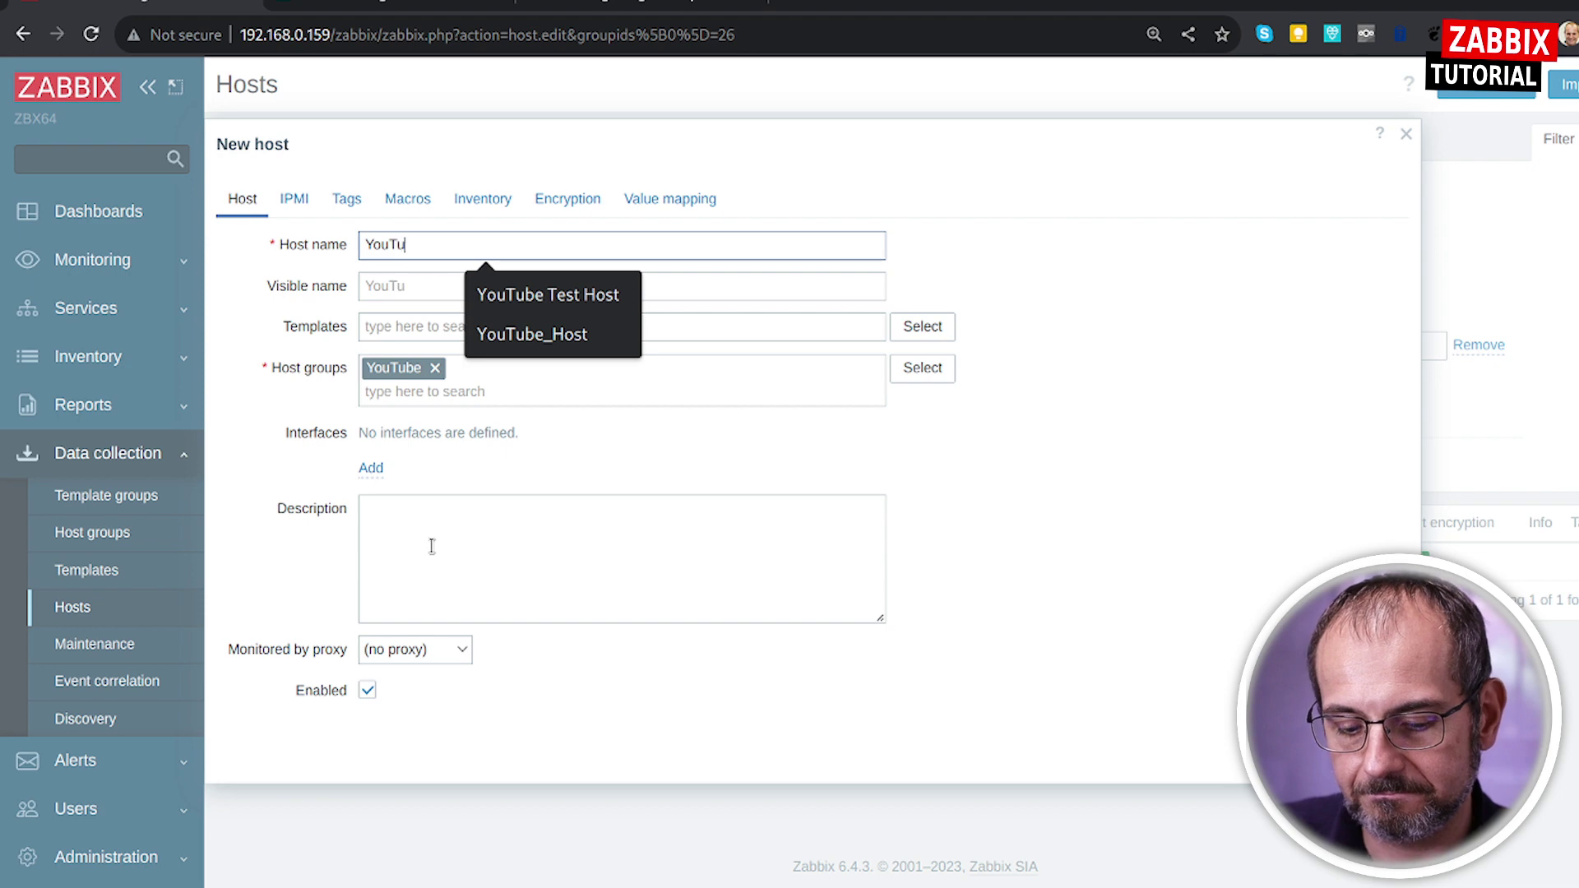
pyautogui.write('be Te')
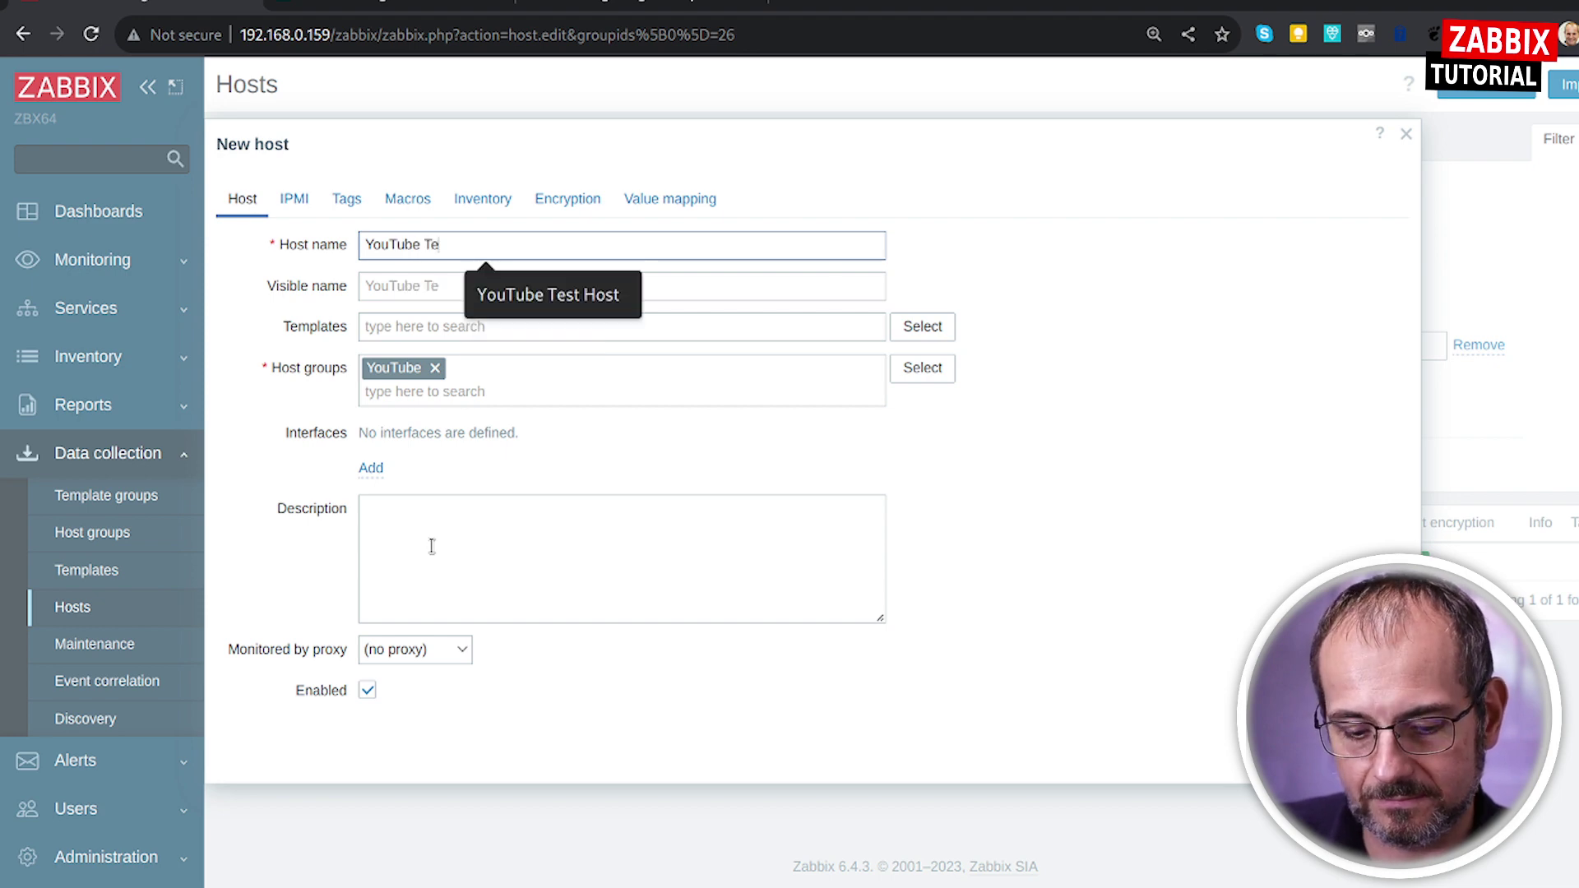
pyautogui.write('st 2')
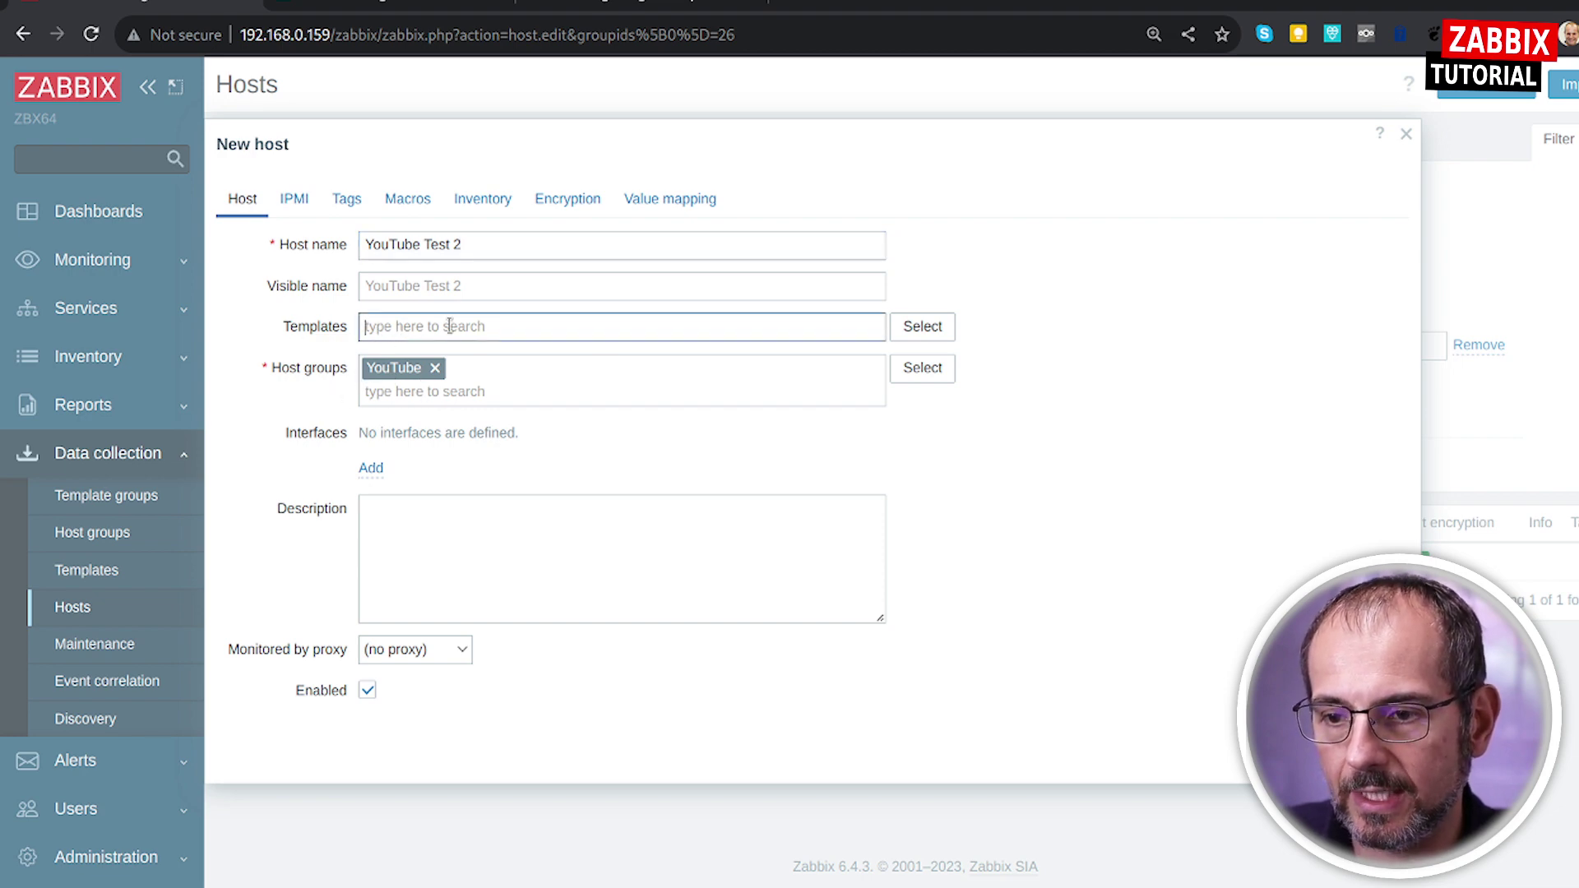
# Give the new host the CPU Performance template and an Agent interface at 127.0.0.1, port 10050, and add the host
pyautogui.write('cpu')
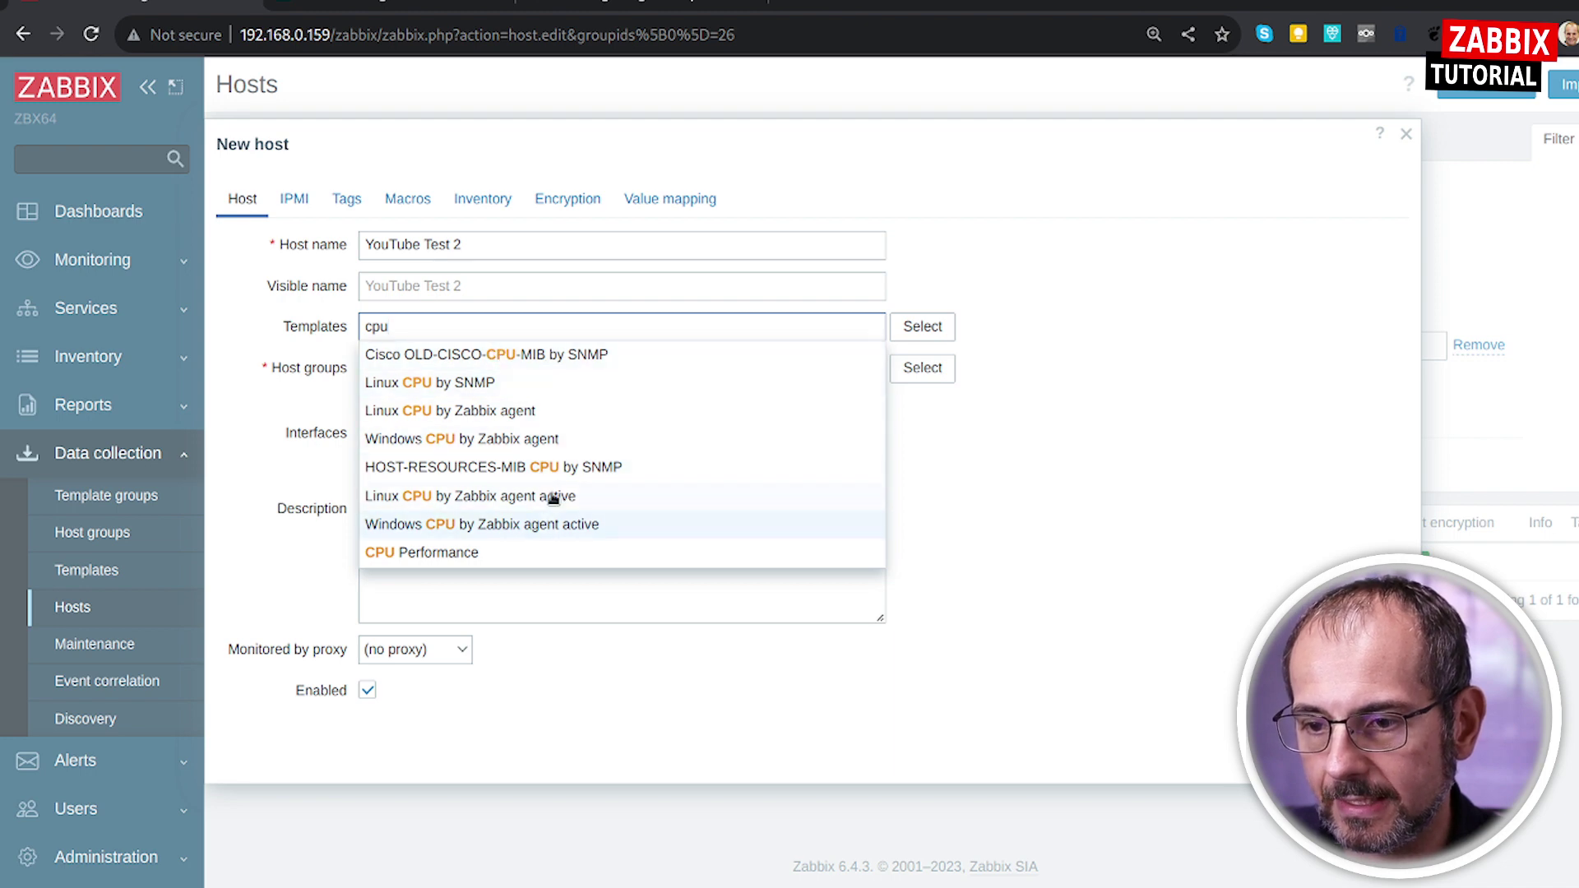
pyautogui.click(411, 553)
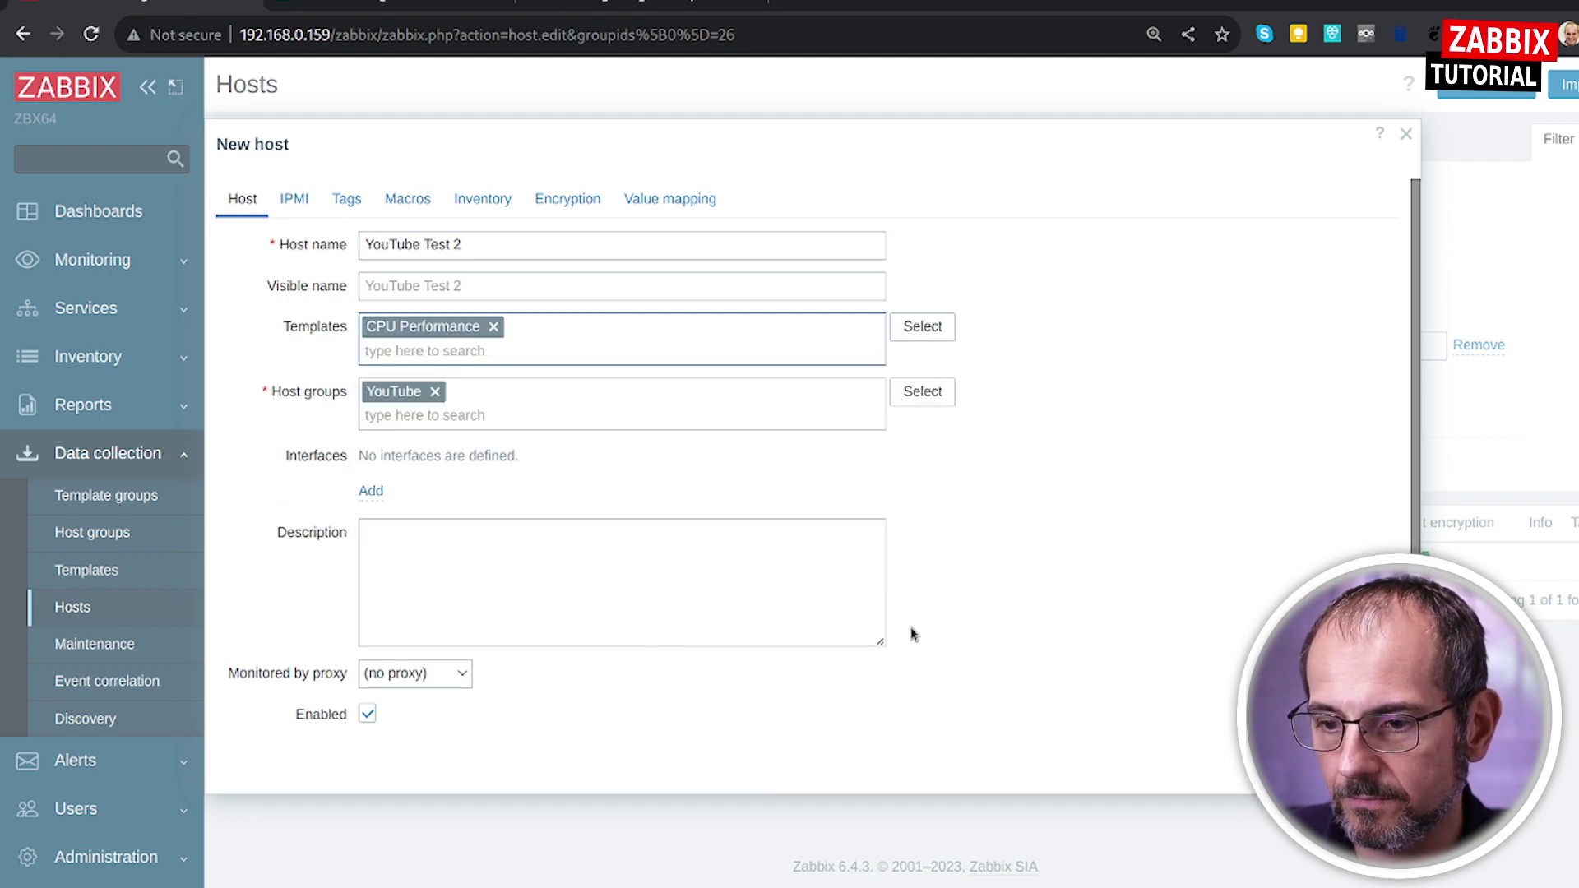
pyautogui.click(376, 493)
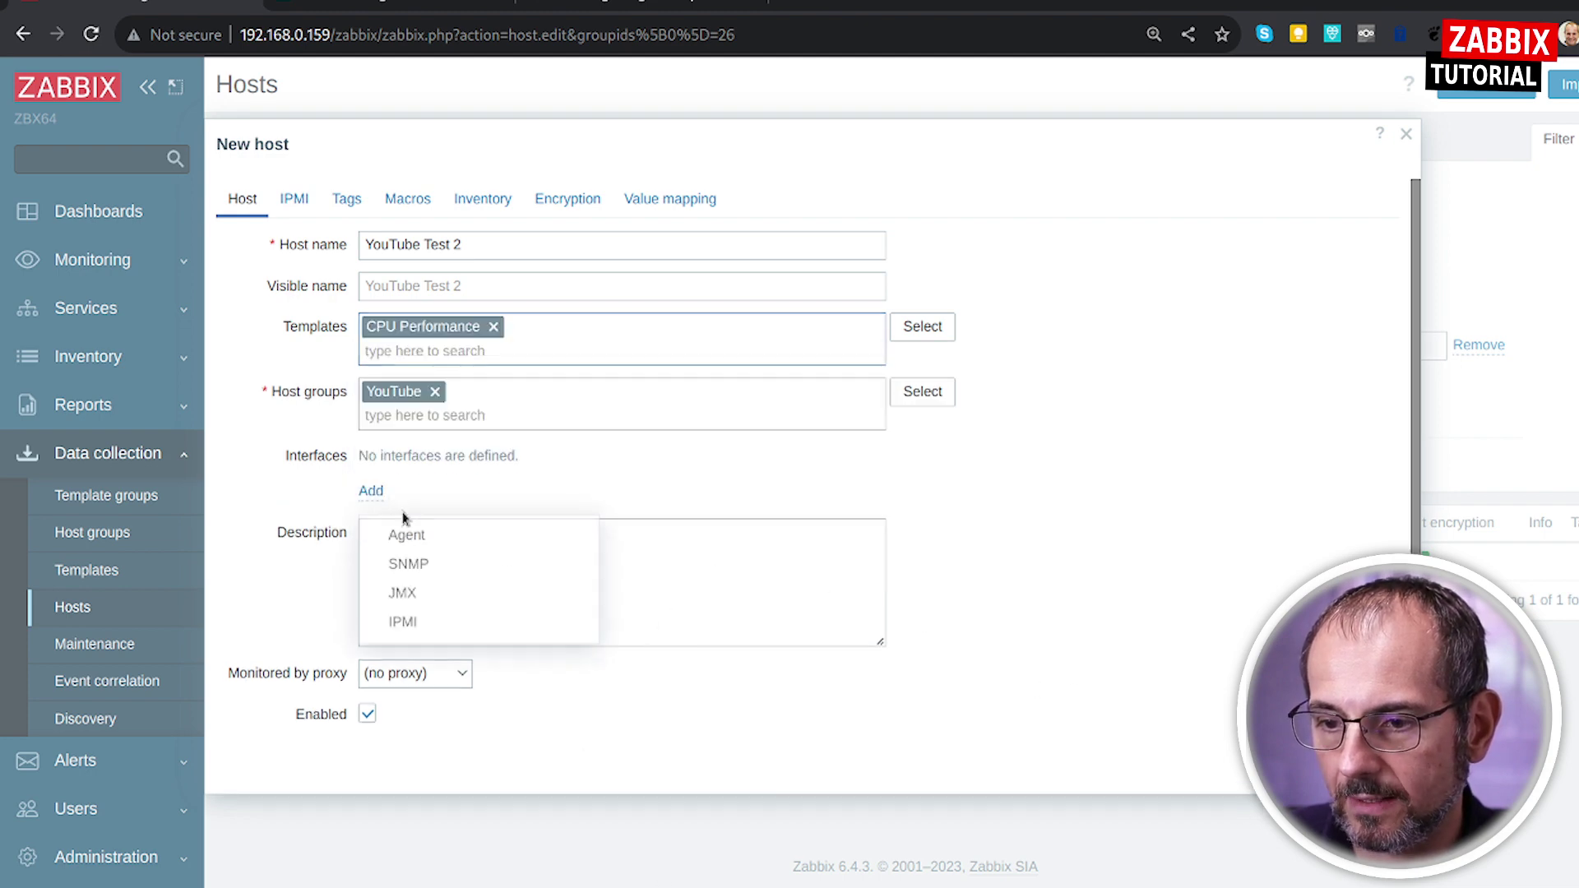
pyautogui.click(455, 544)
pyautogui.click(546, 490)
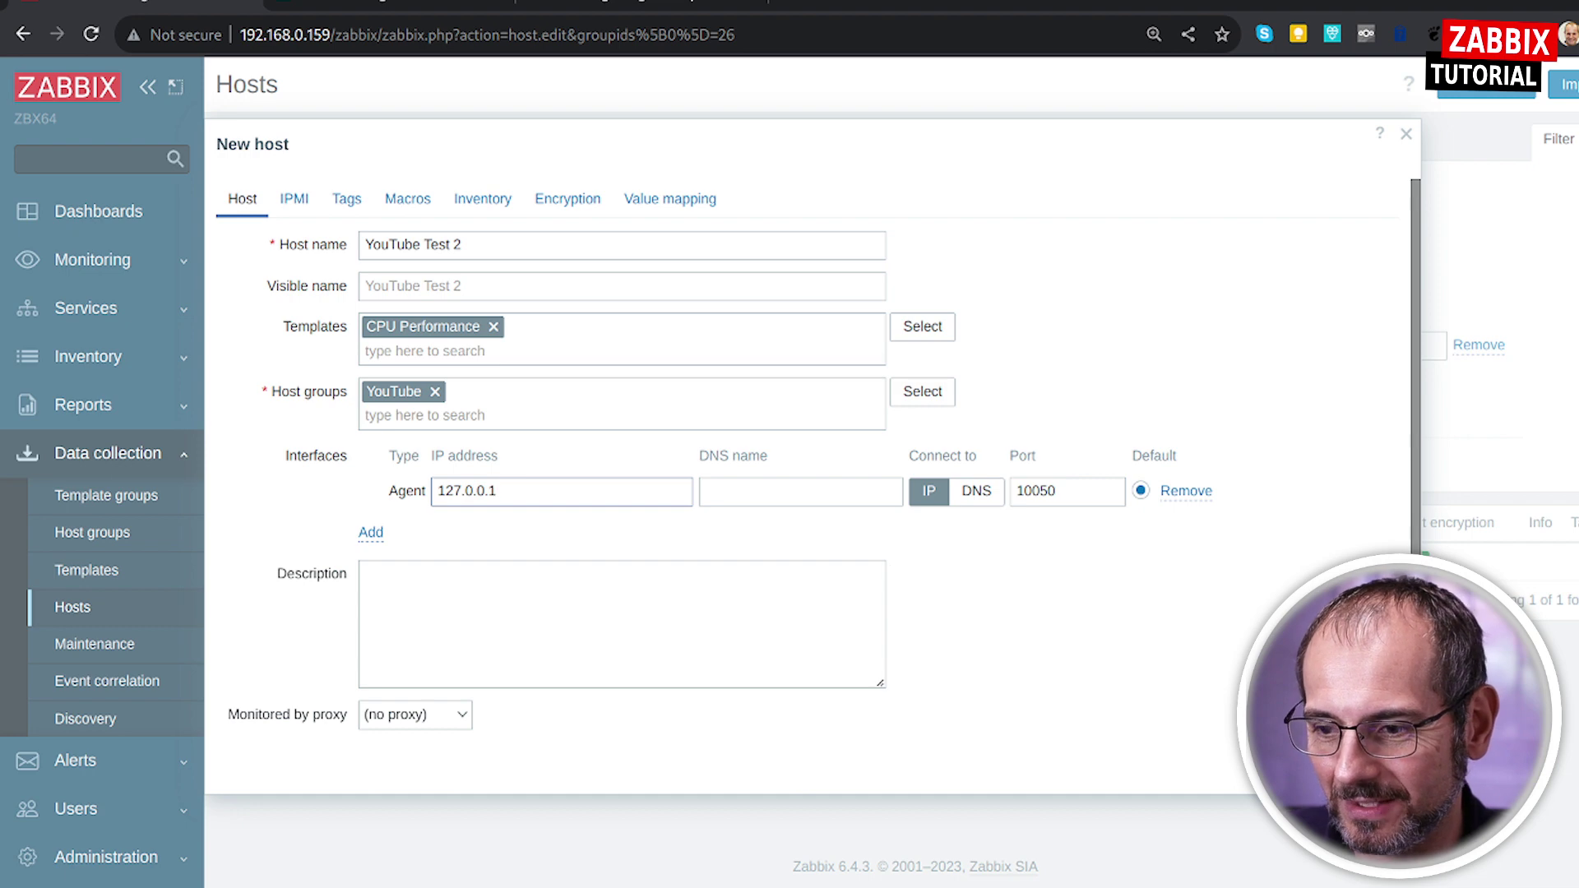
pyautogui.press('Return')
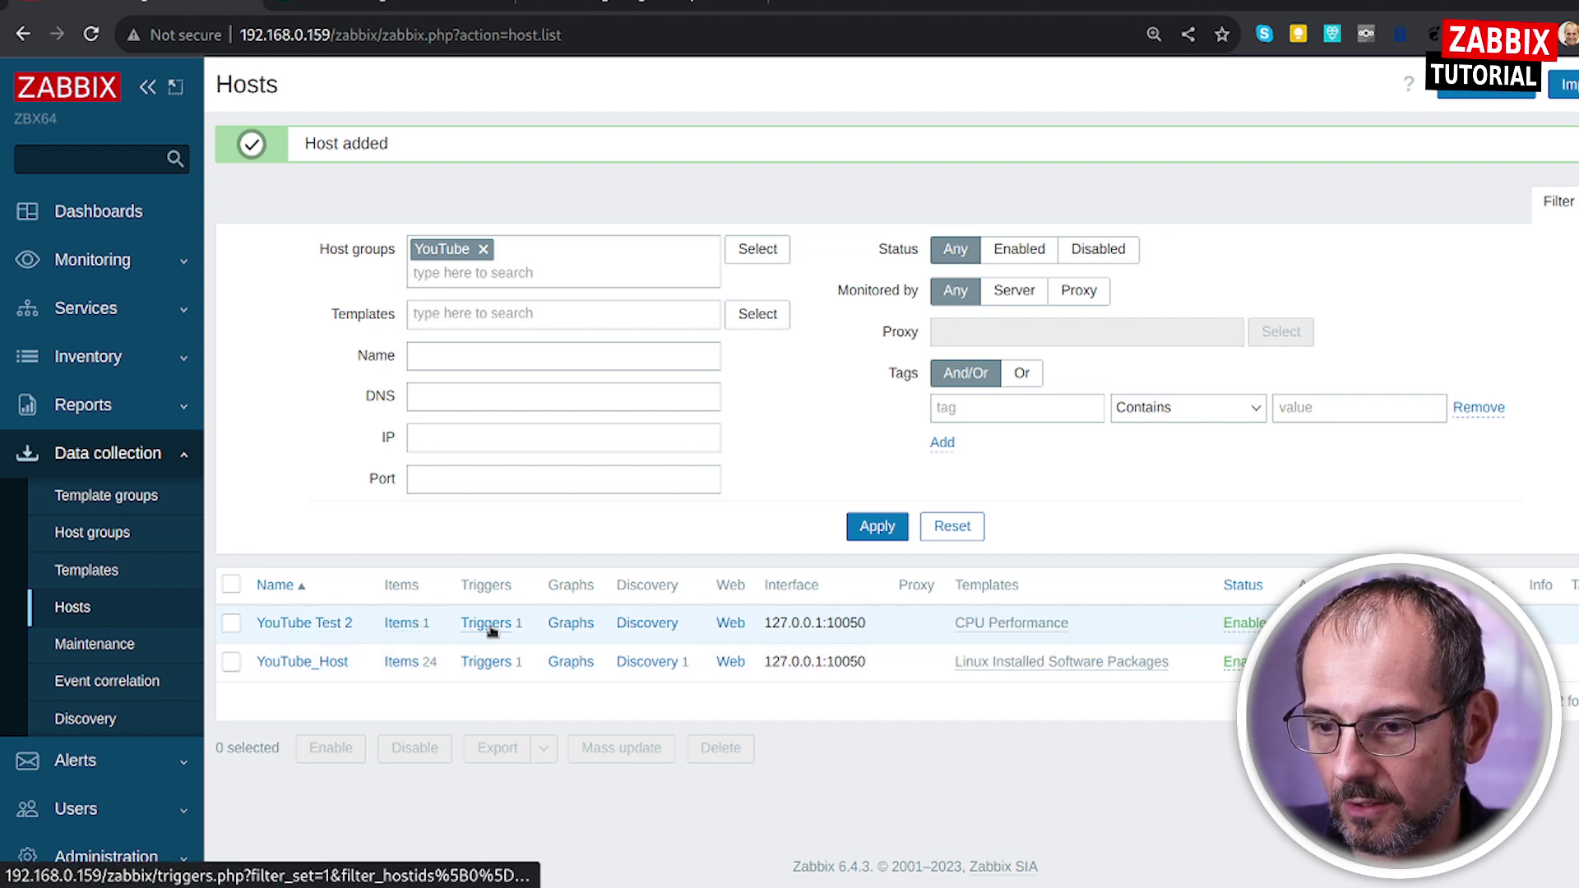
# Set the update interval of YouTube Test 2's inherited CPU usage item to 2m and save the item
pyautogui.click(399, 630)
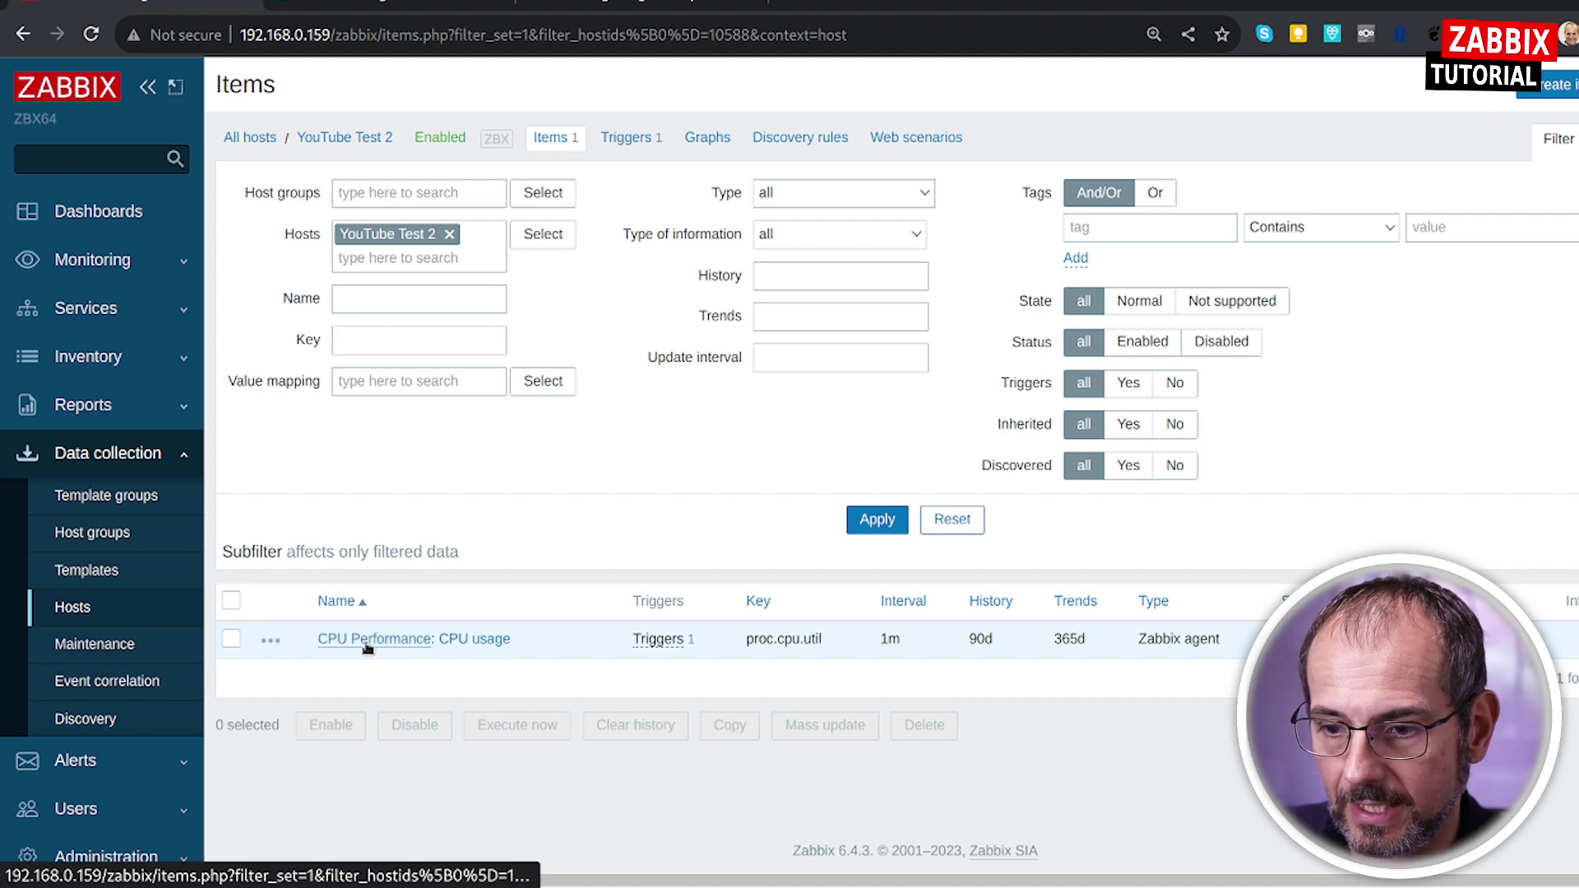
pyautogui.click(474, 641)
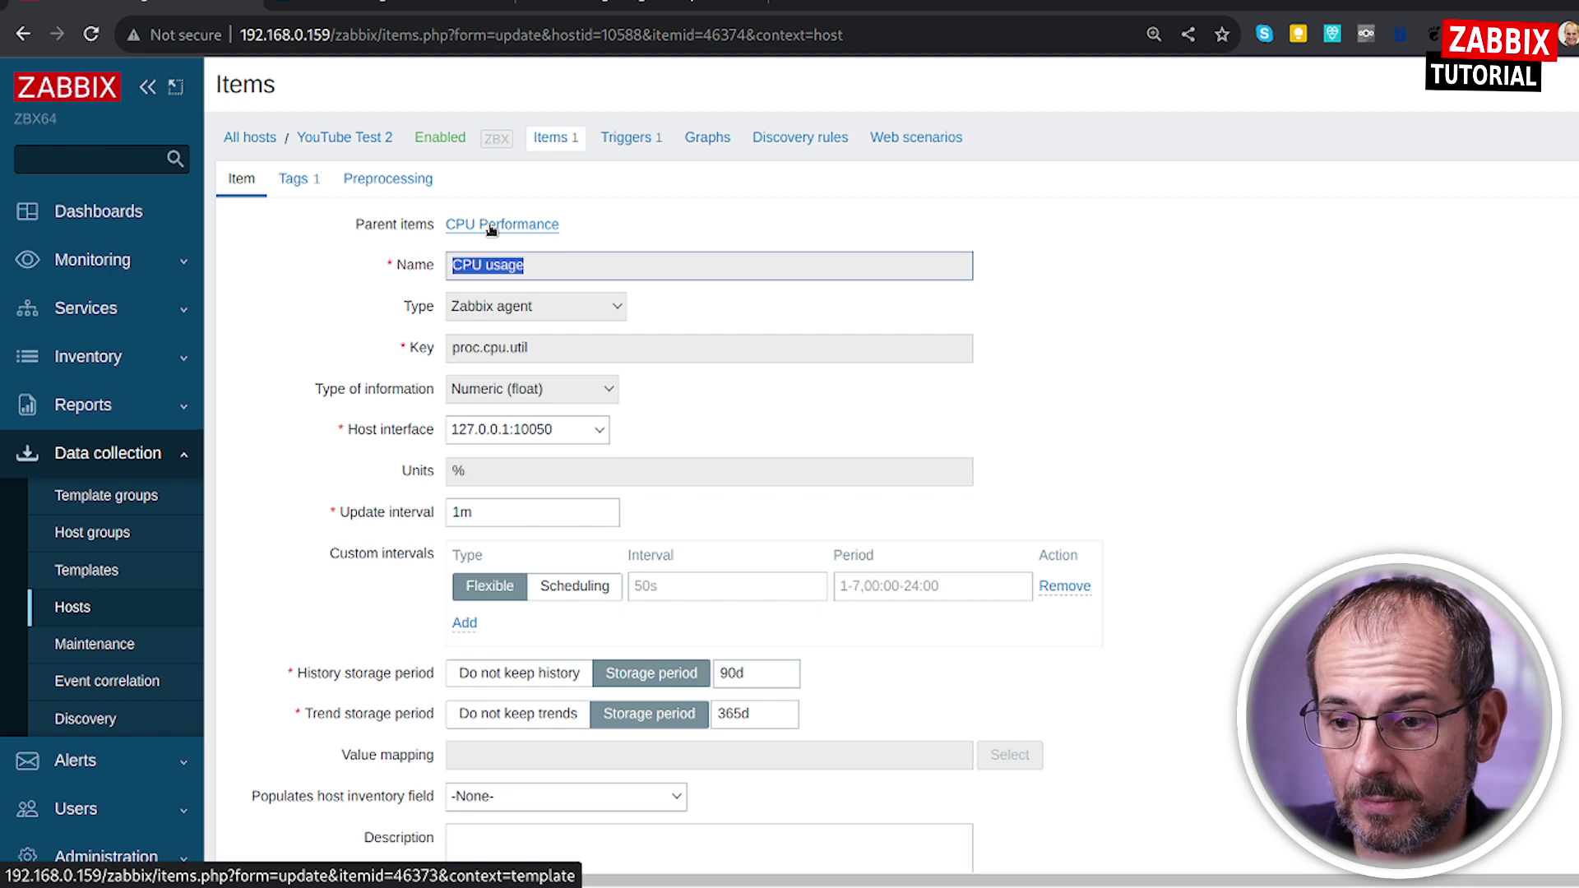
pyautogui.click(525, 513)
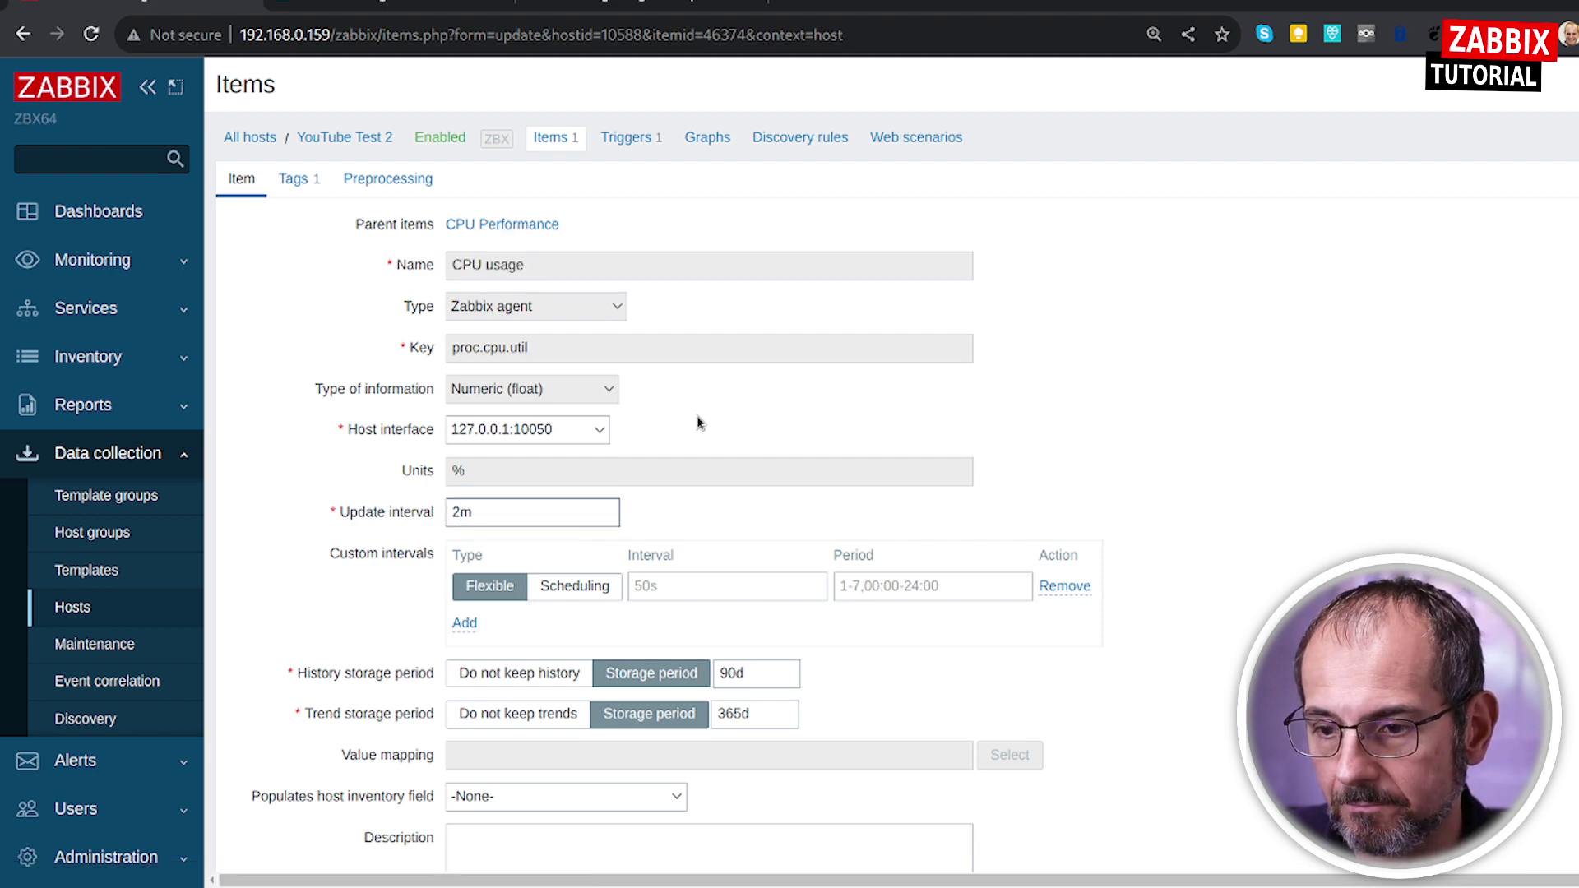
pyautogui.scroll(-4, 783, 434)
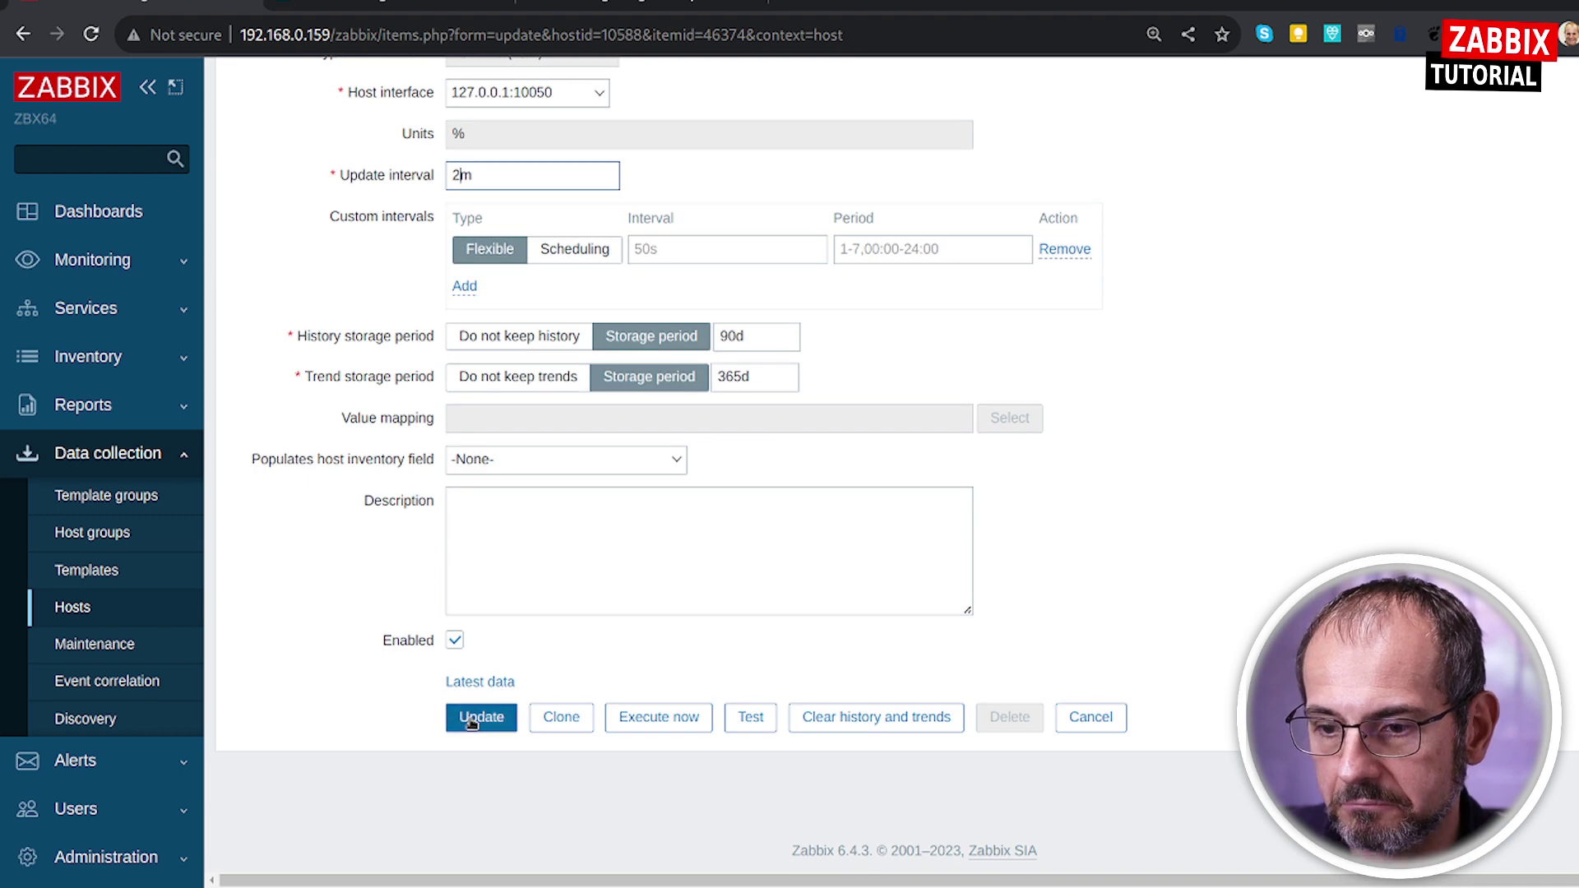
pyautogui.click(477, 719)
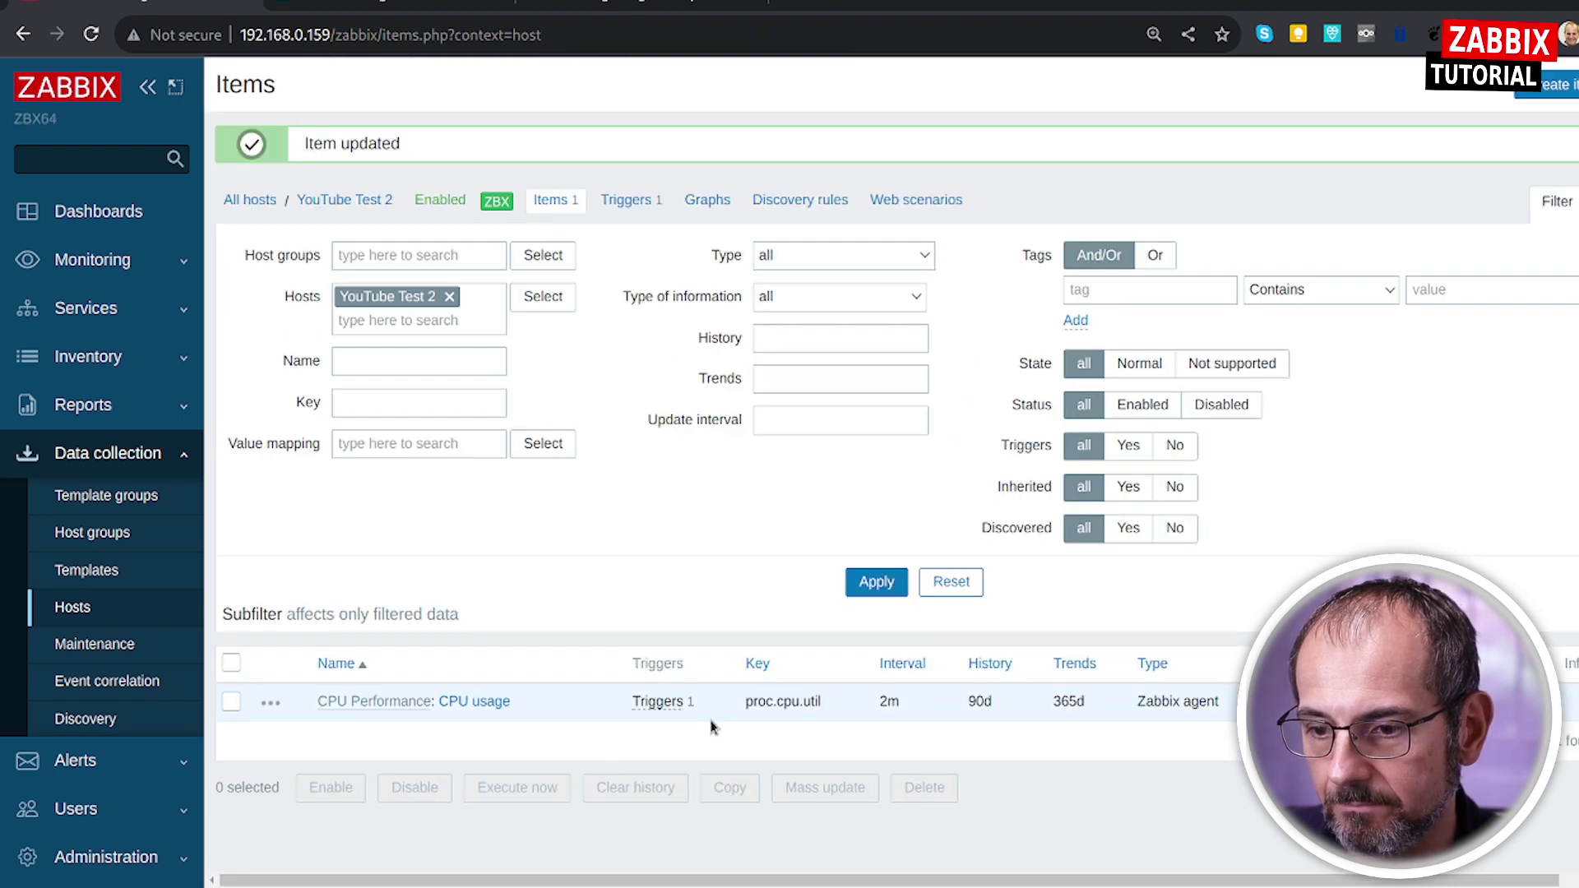
# Compare the update interval of YouTube Test 2's CPU usage item with its parent item in the CPU Performance template
pyautogui.click(497, 703)
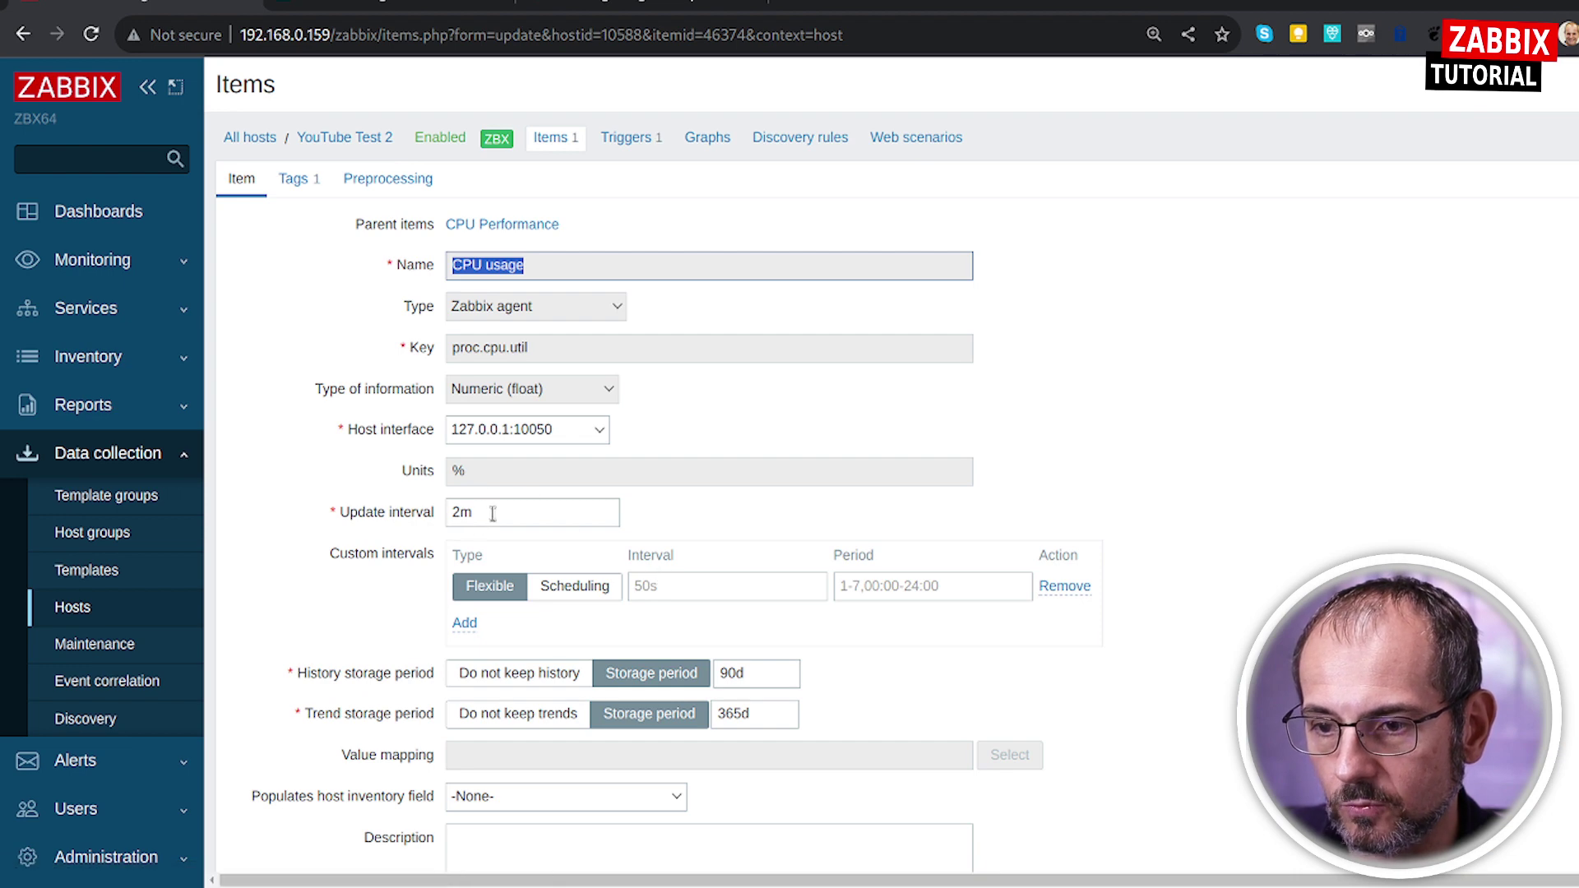
pyautogui.keyDown('ctrl'); pyautogui.click(527, 224); pyautogui.keyUp('ctrl')
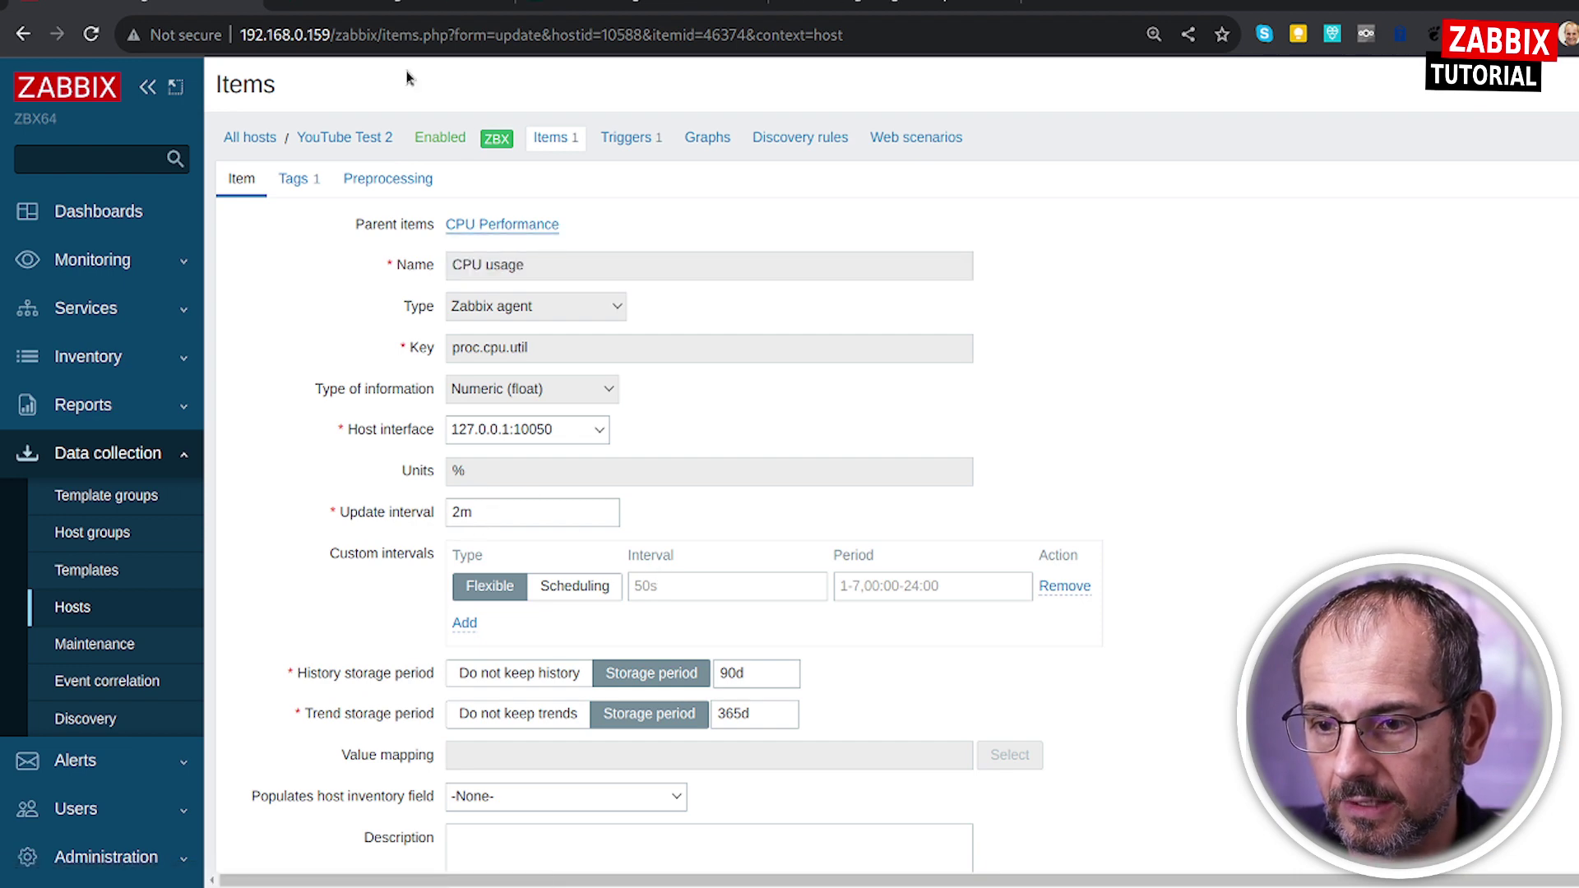
pyautogui.click(380, 9)
pyautogui.click(484, 431)
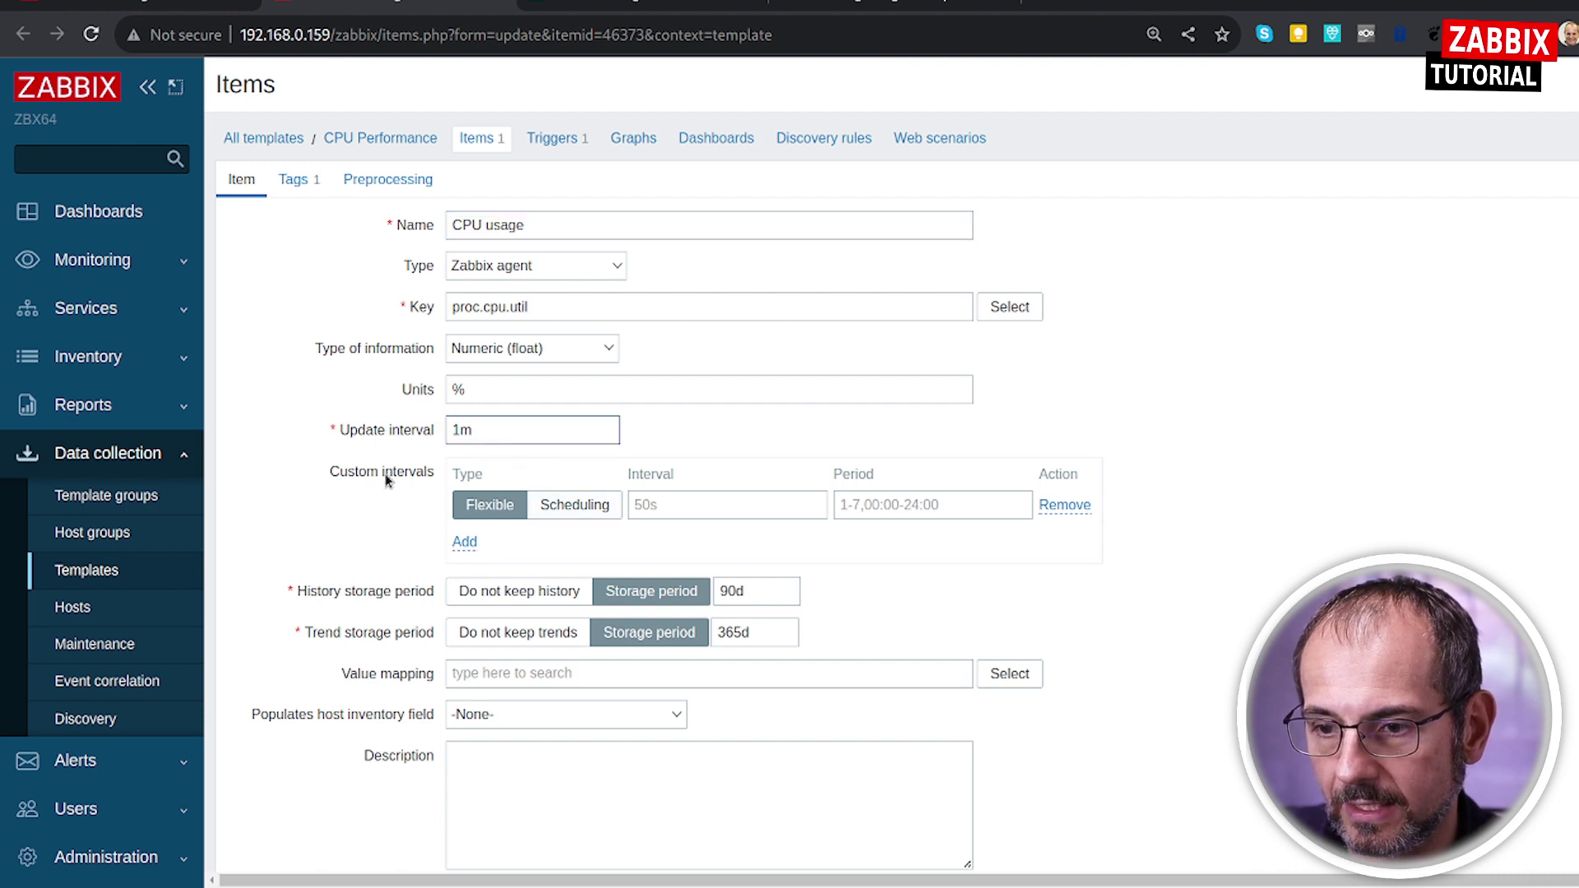
pyautogui.click(179, 8)
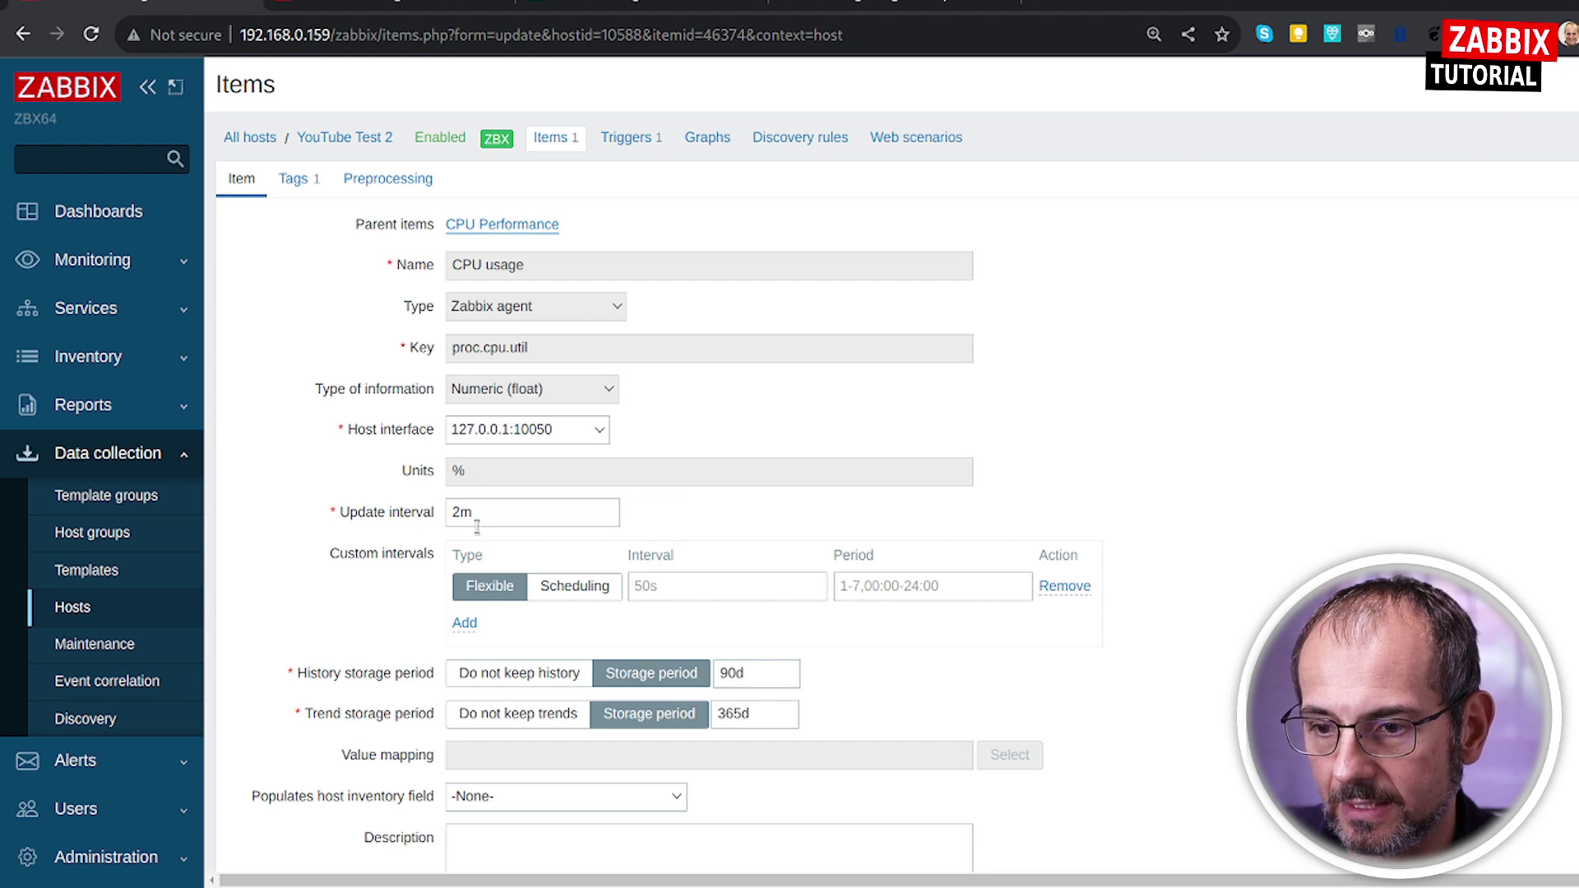
pyautogui.moveTo(412, 472); pyautogui.dragTo(460, 556)
pyautogui.click(633, 517)
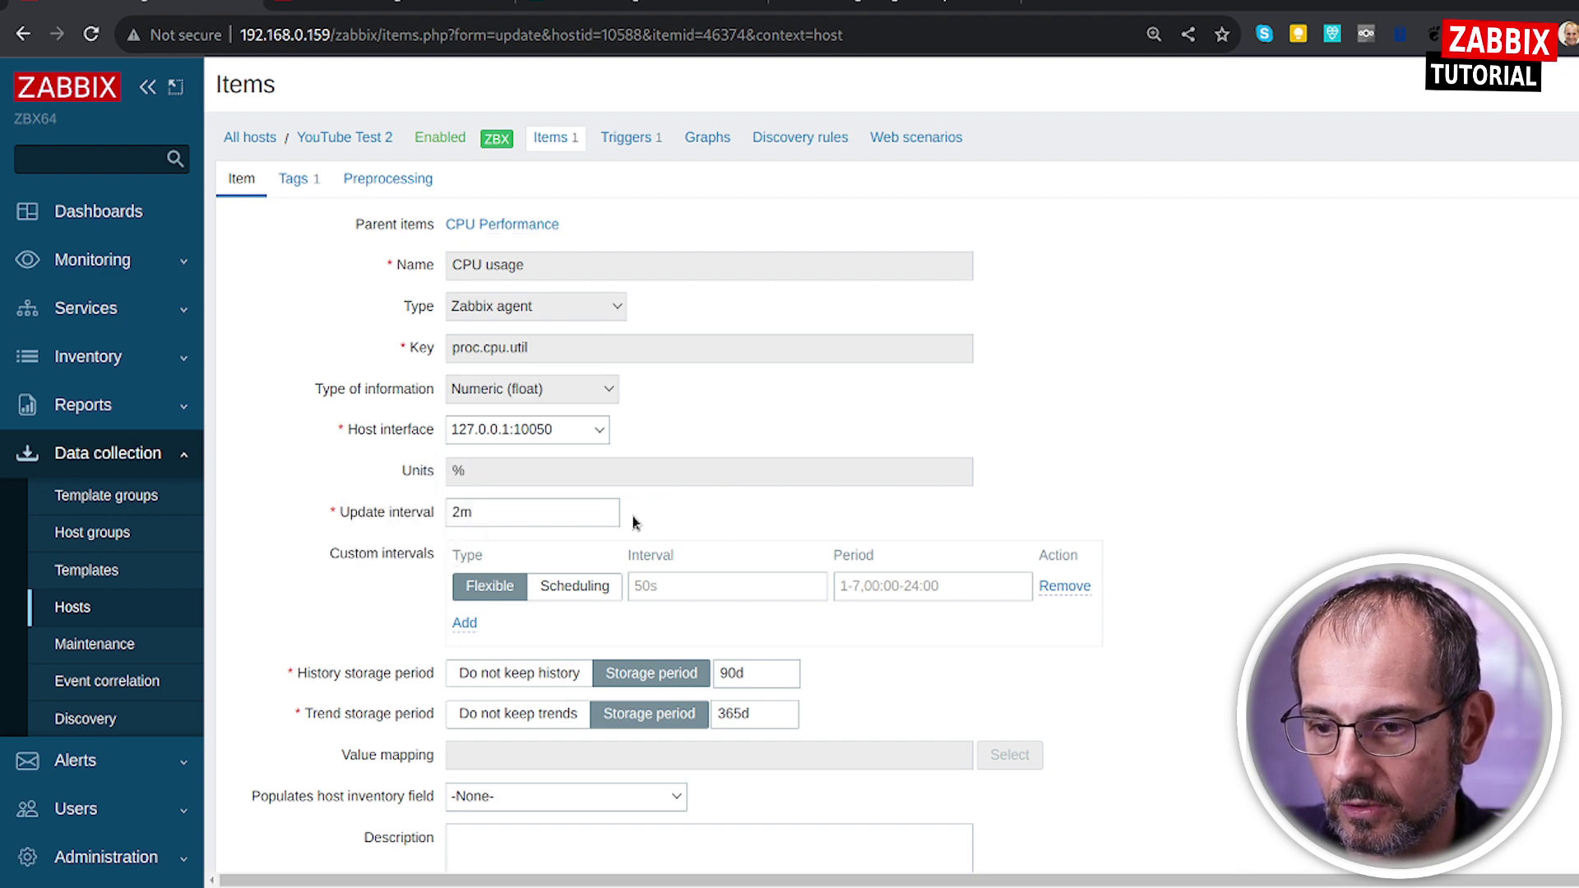
pyautogui.scroll(-1, 853, 492)
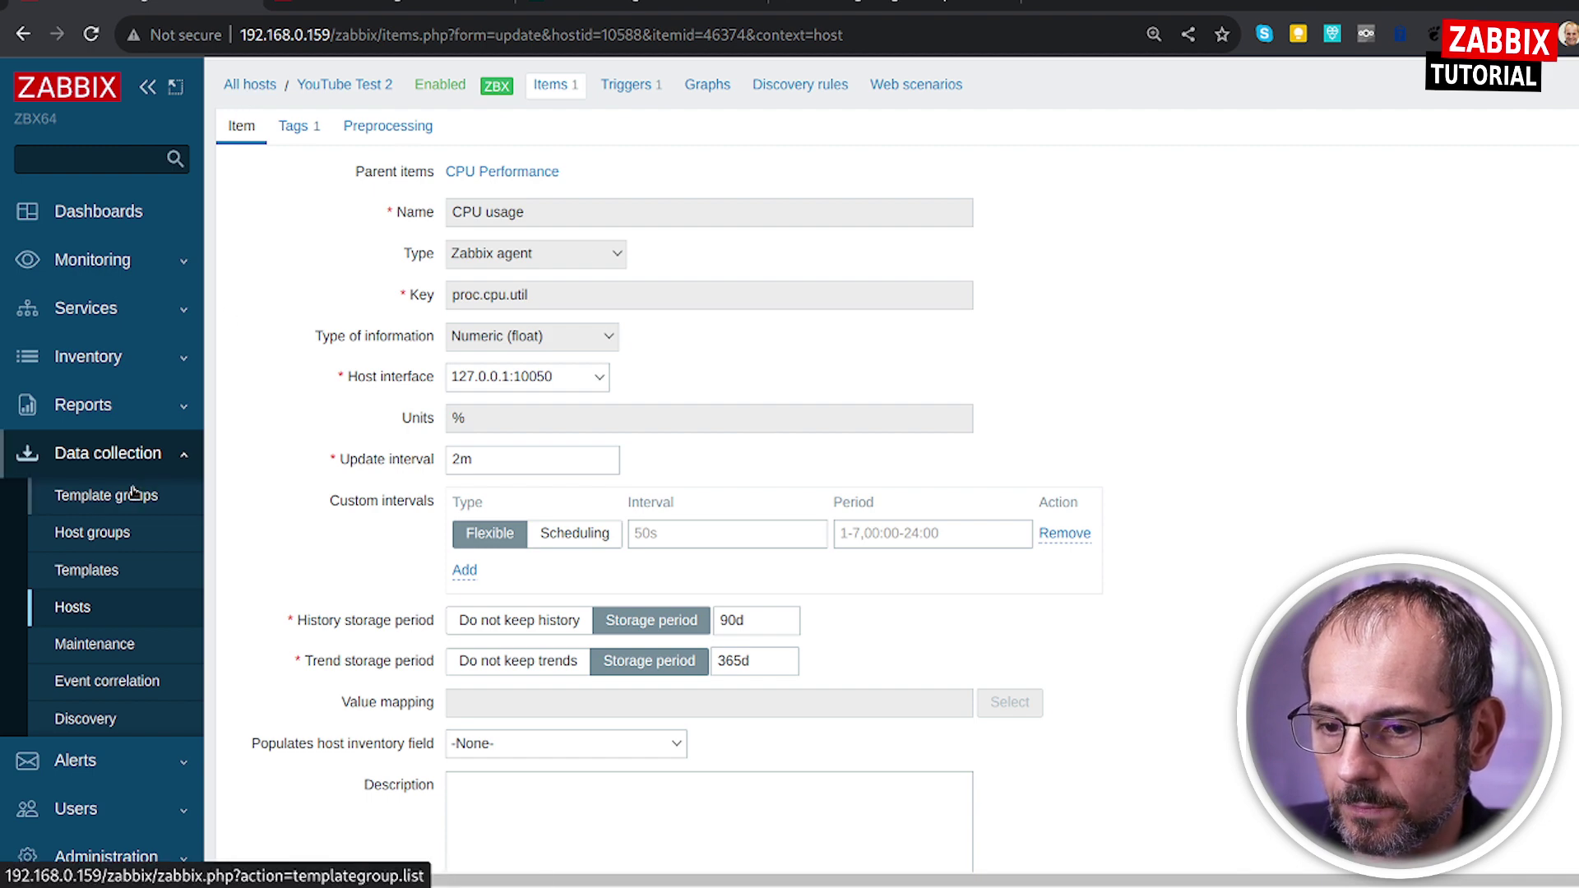
# Find the host linked to the CPU Performance template and start a clone of its CPU usage item
pyautogui.click(114, 572)
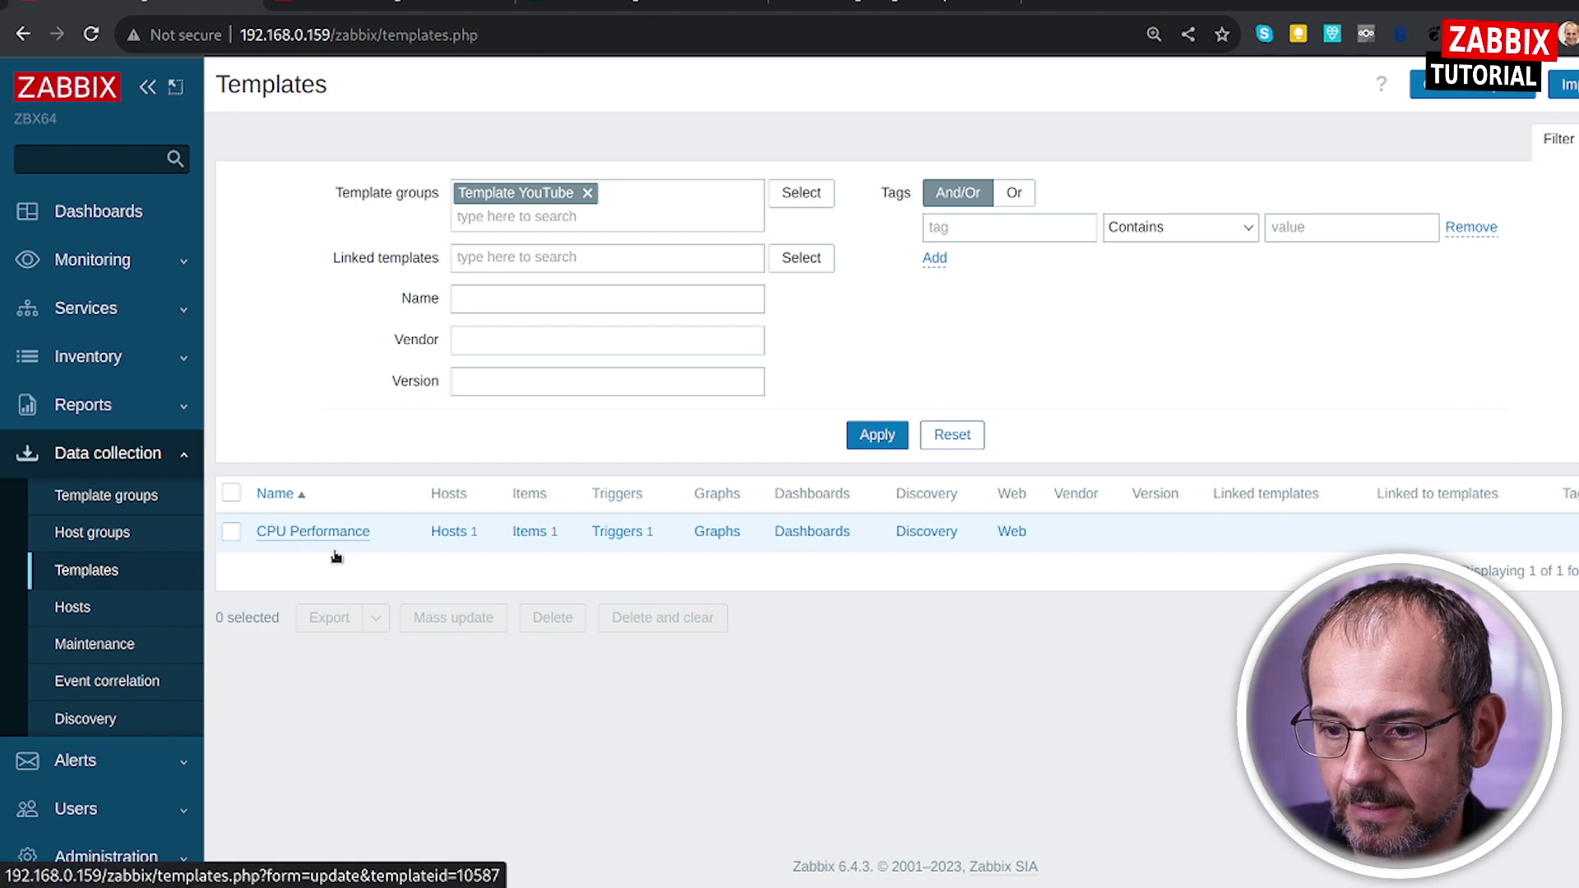
pyautogui.click(452, 534)
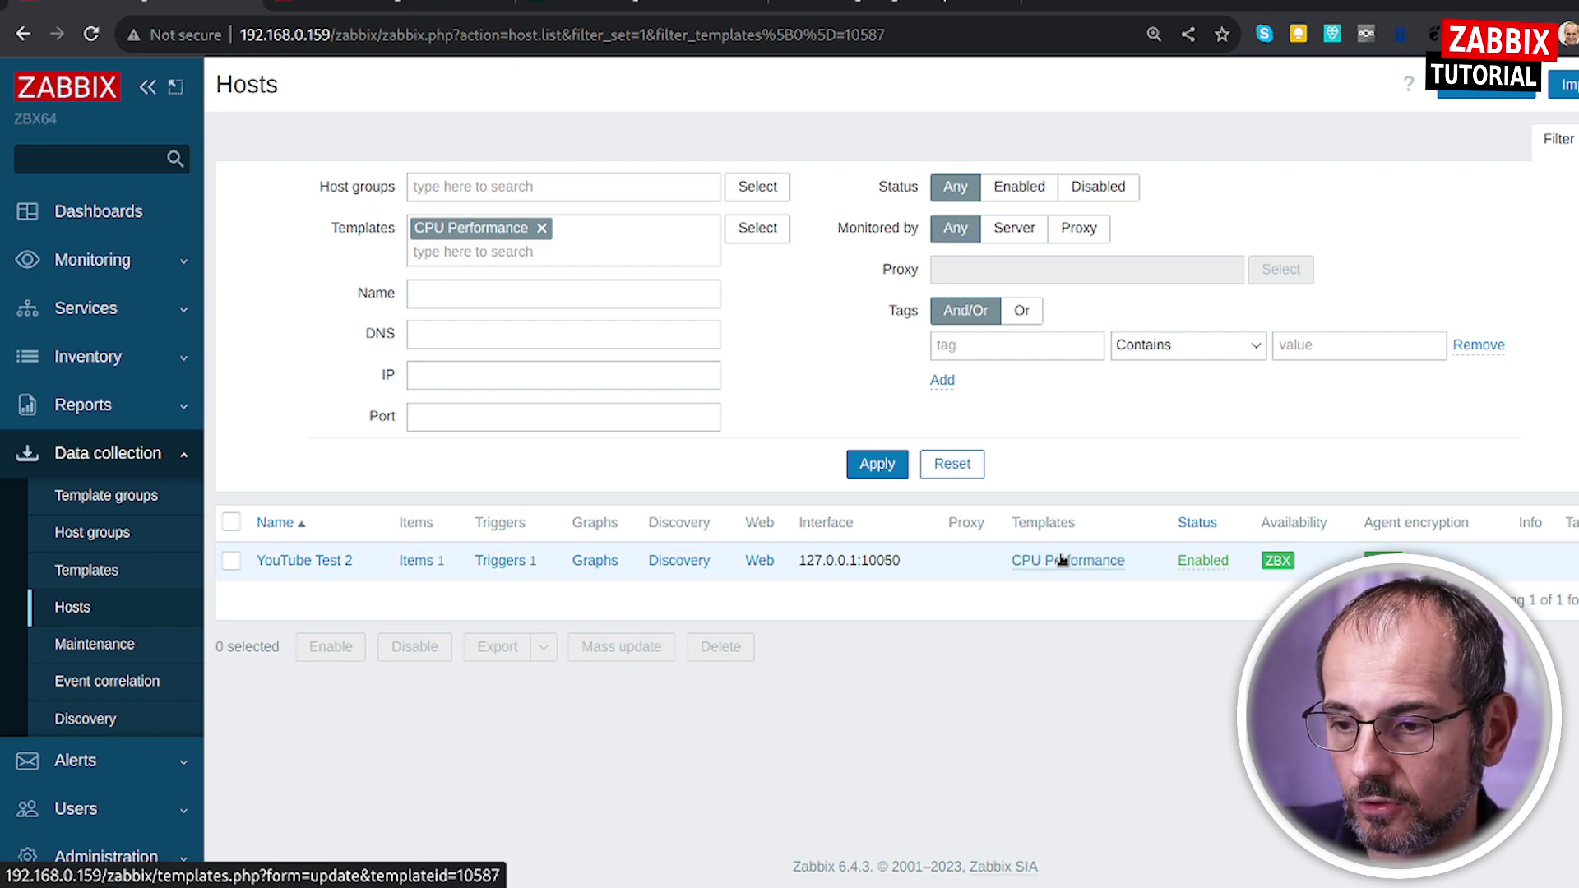
pyautogui.click(436, 560)
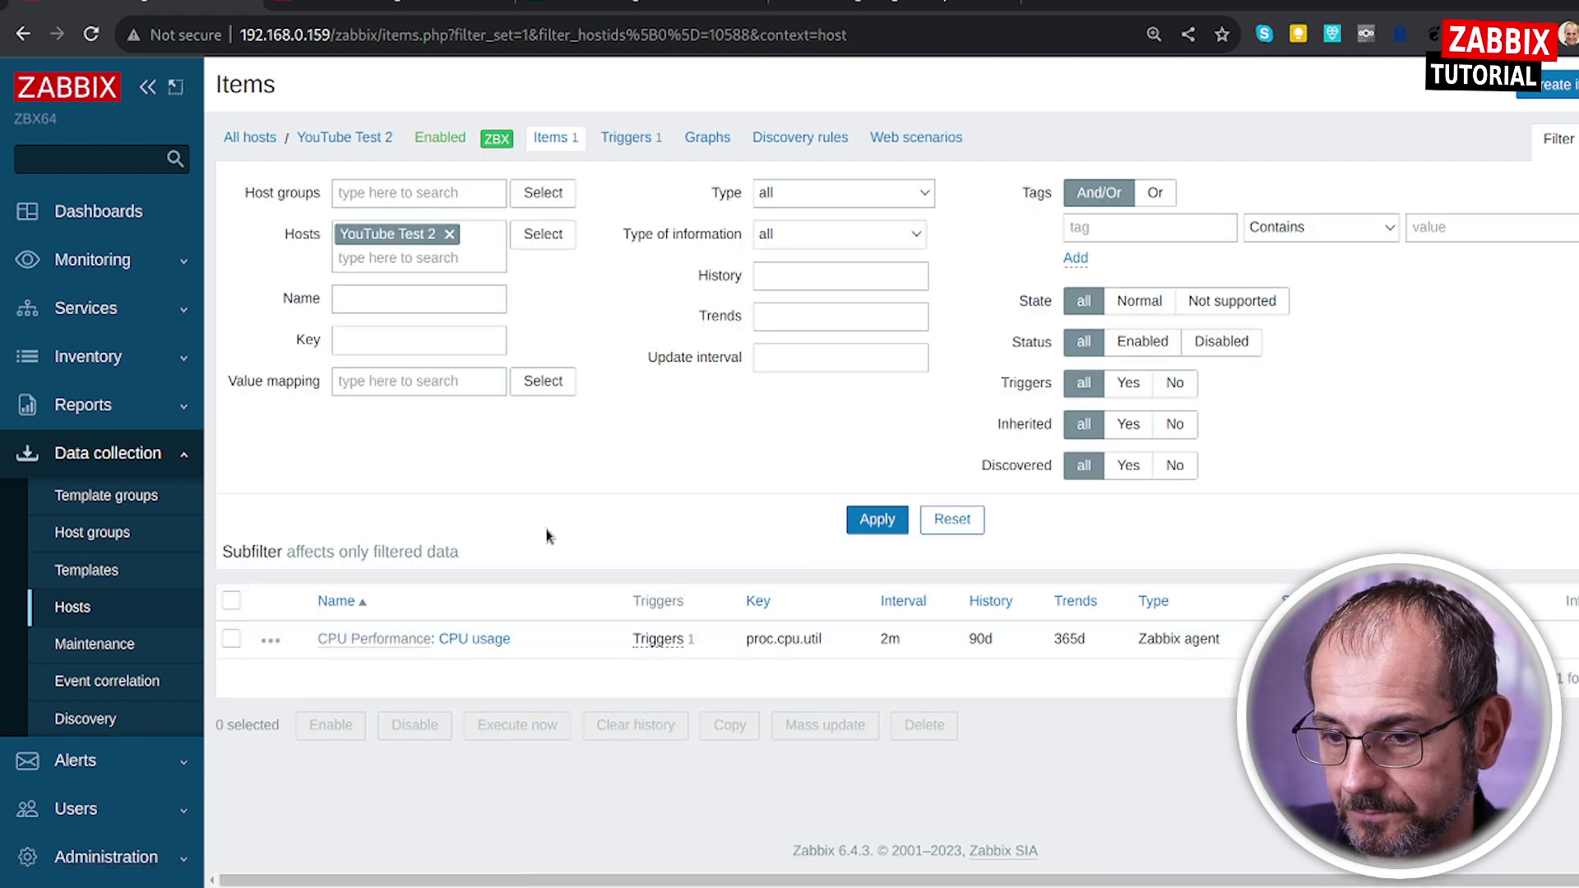
pyautogui.click(475, 639)
pyautogui.scroll(-3, 786, 400)
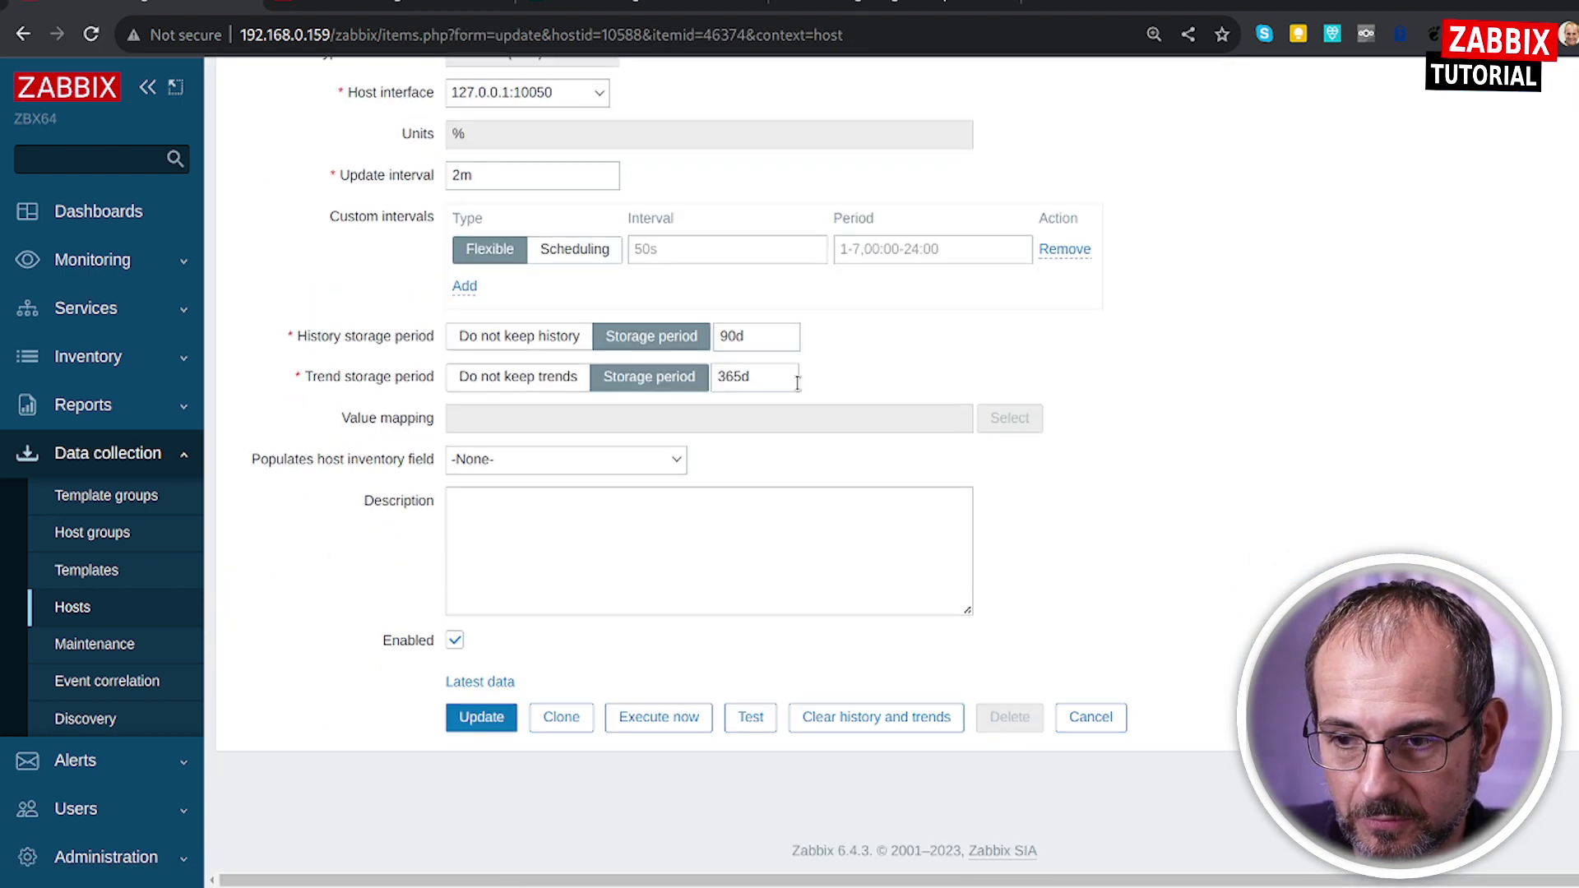
pyautogui.click(559, 717)
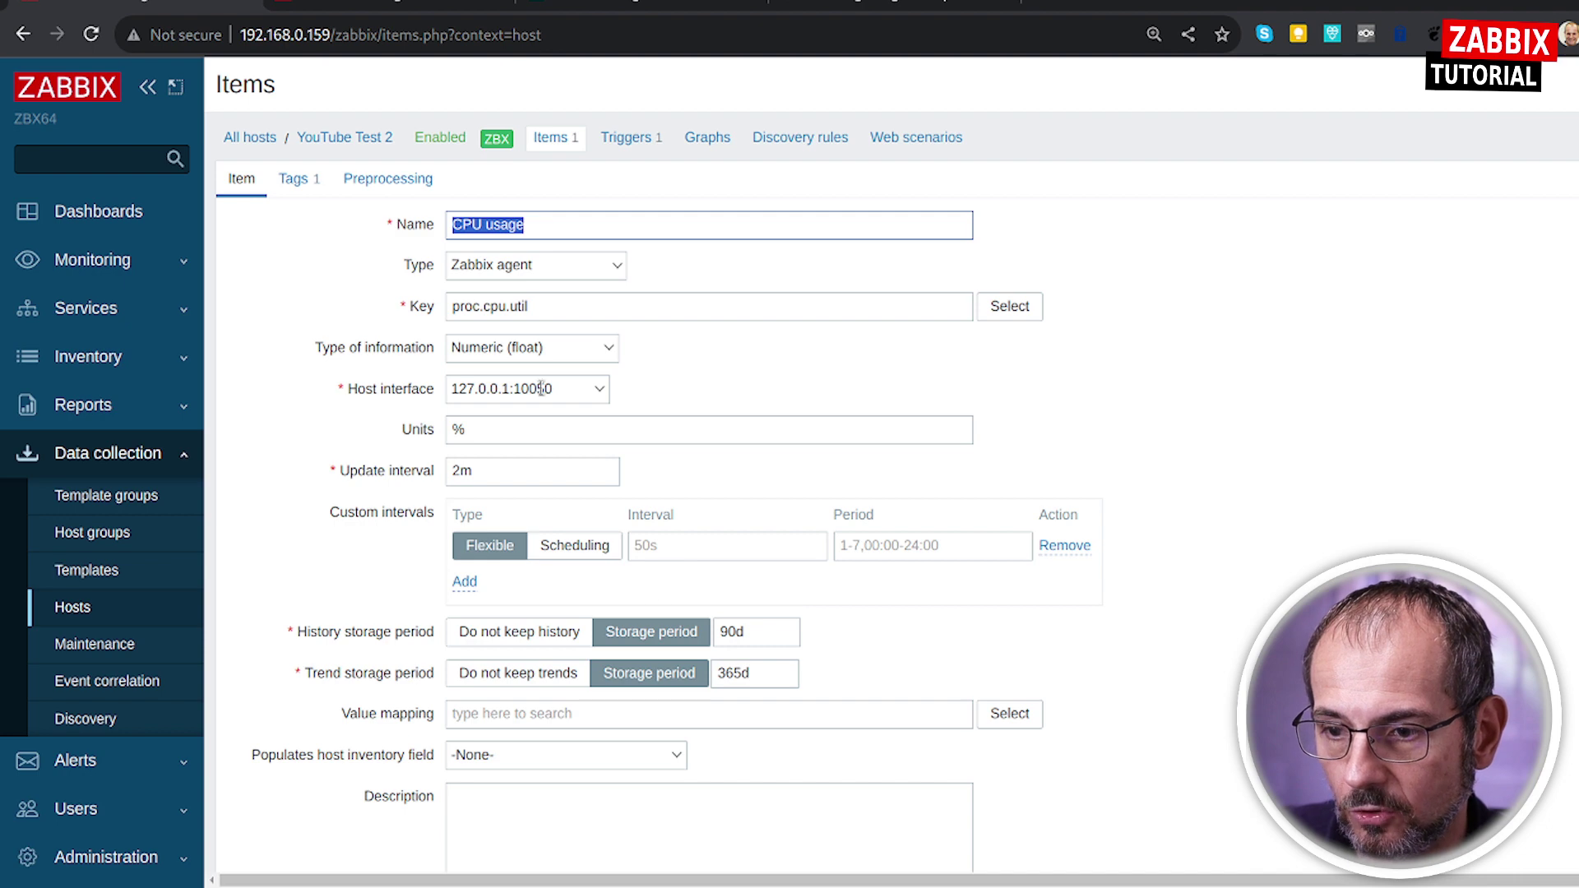
# Name the cloned item "CPU usage 2", set its key to proc.cpu.util[] and add it to the host
pyautogui.click(667, 224)
pyautogui.write('2')
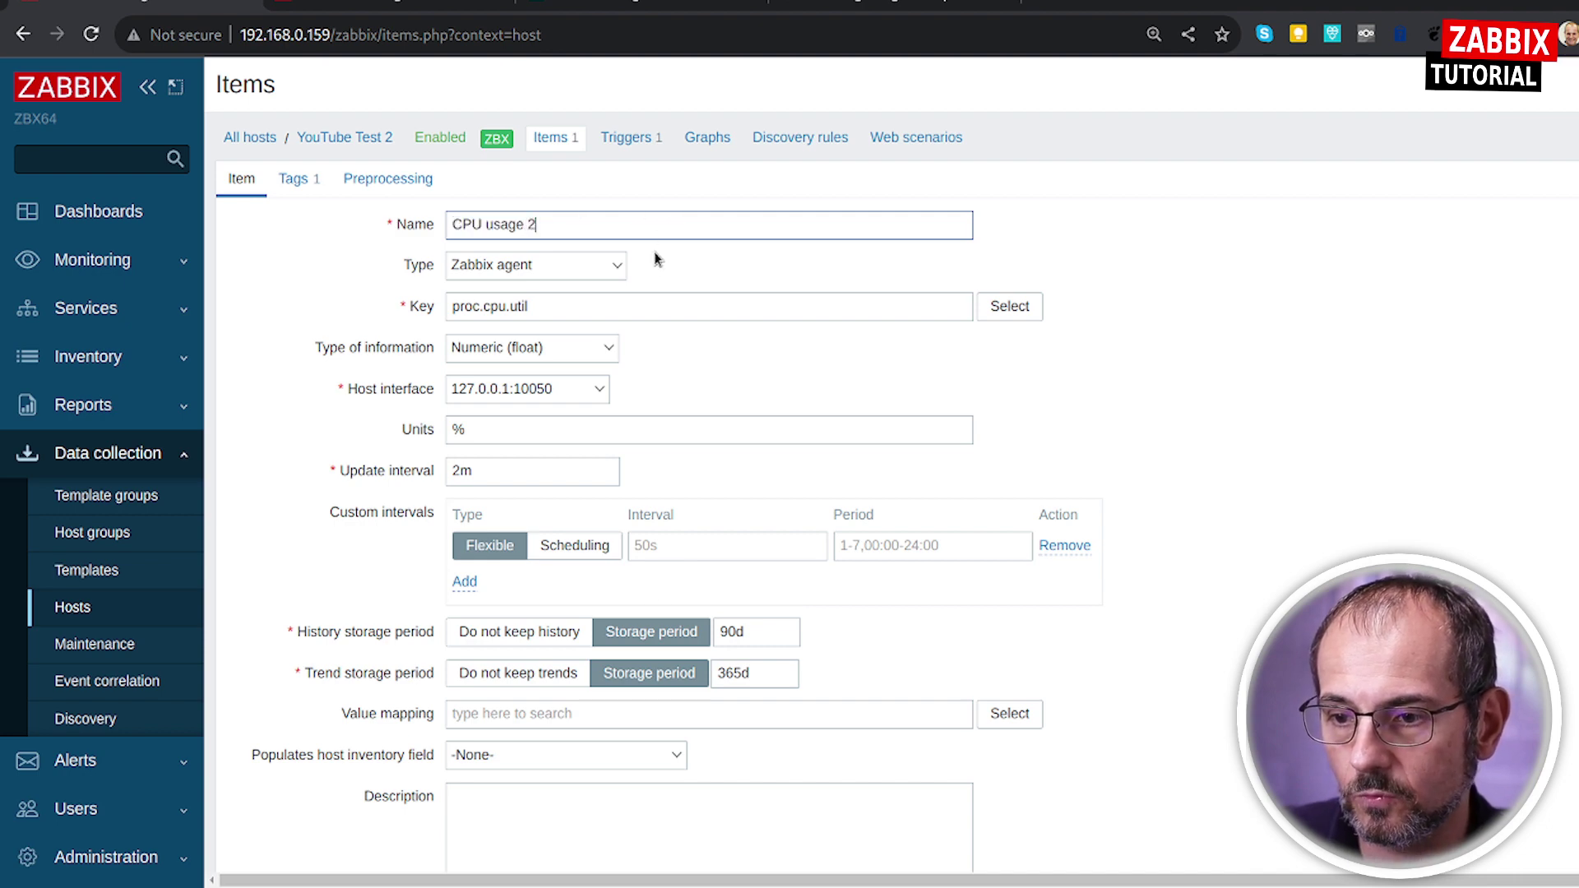
pyautogui.click(645, 308)
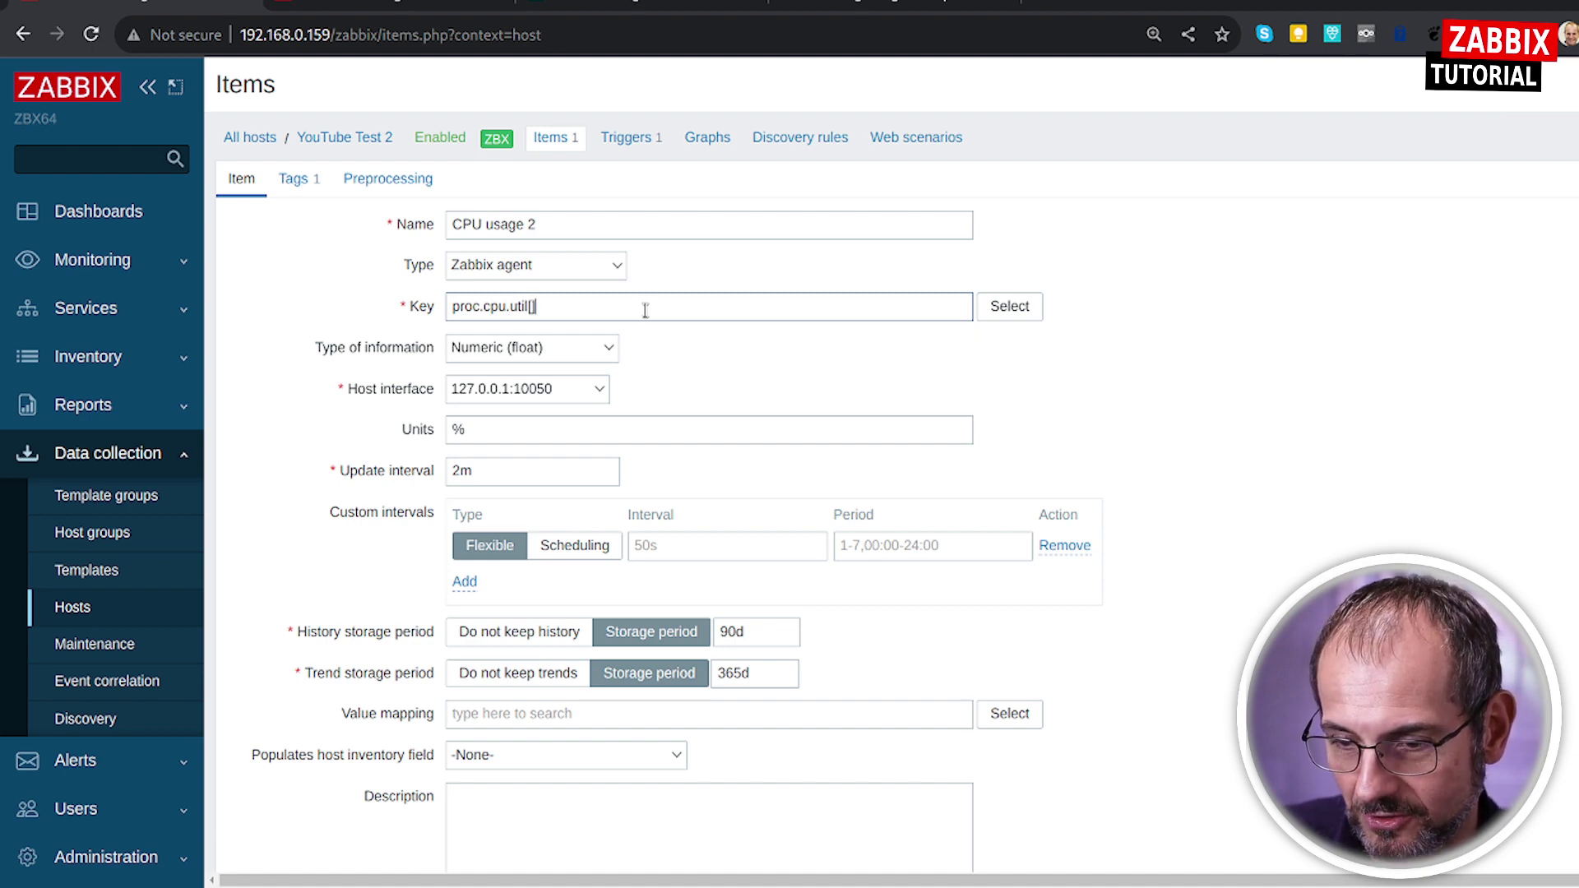
pyautogui.scroll(-3, 909, 271)
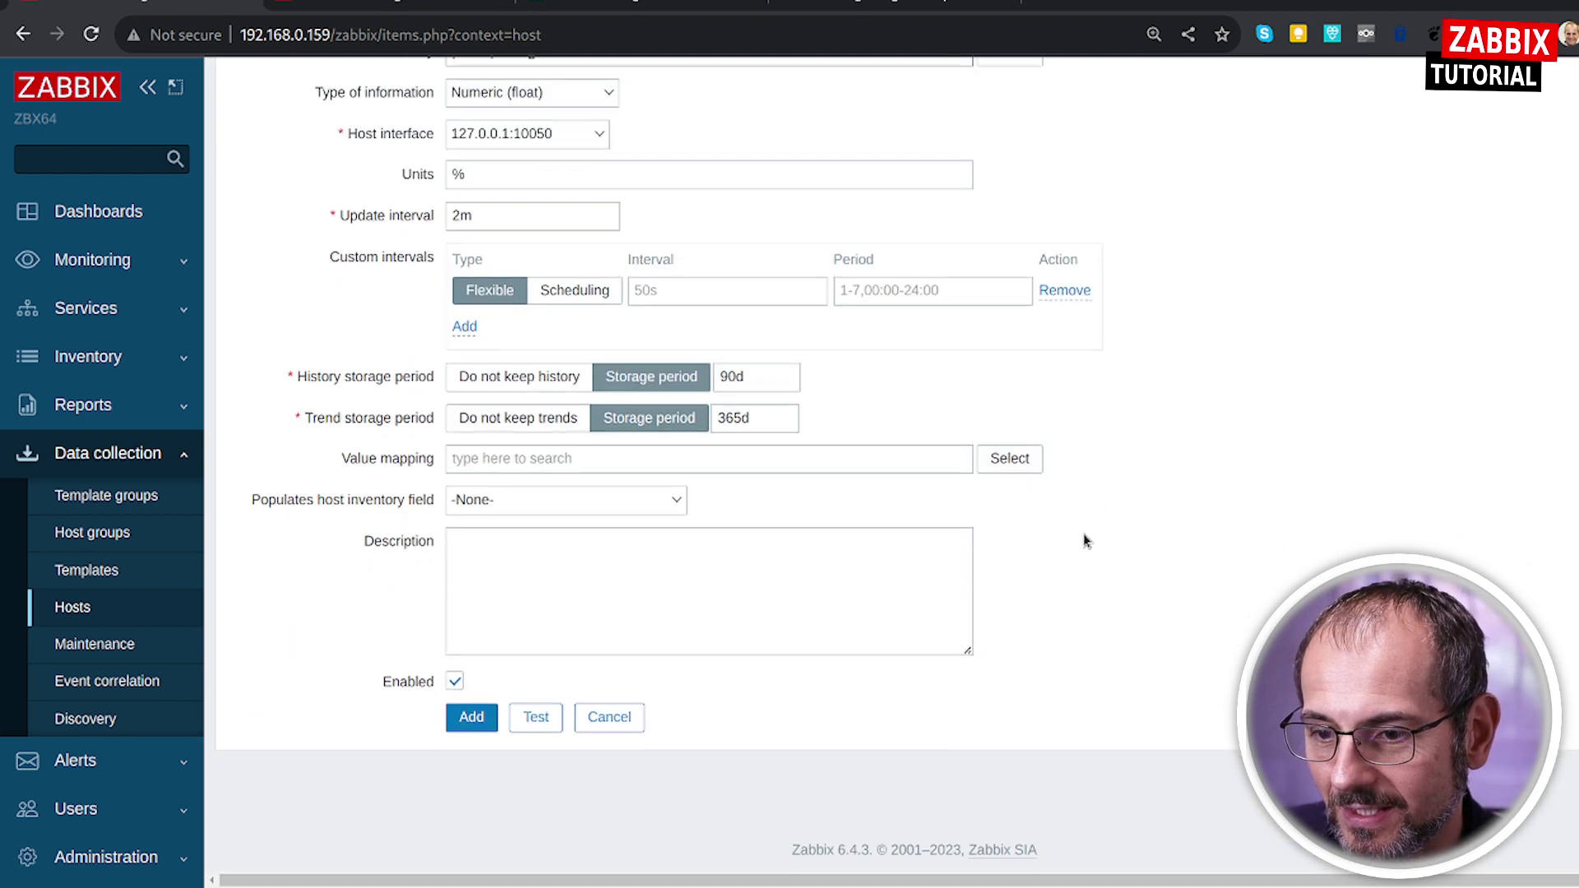
pyautogui.click(471, 717)
pyautogui.scroll(-5, 413, 663)
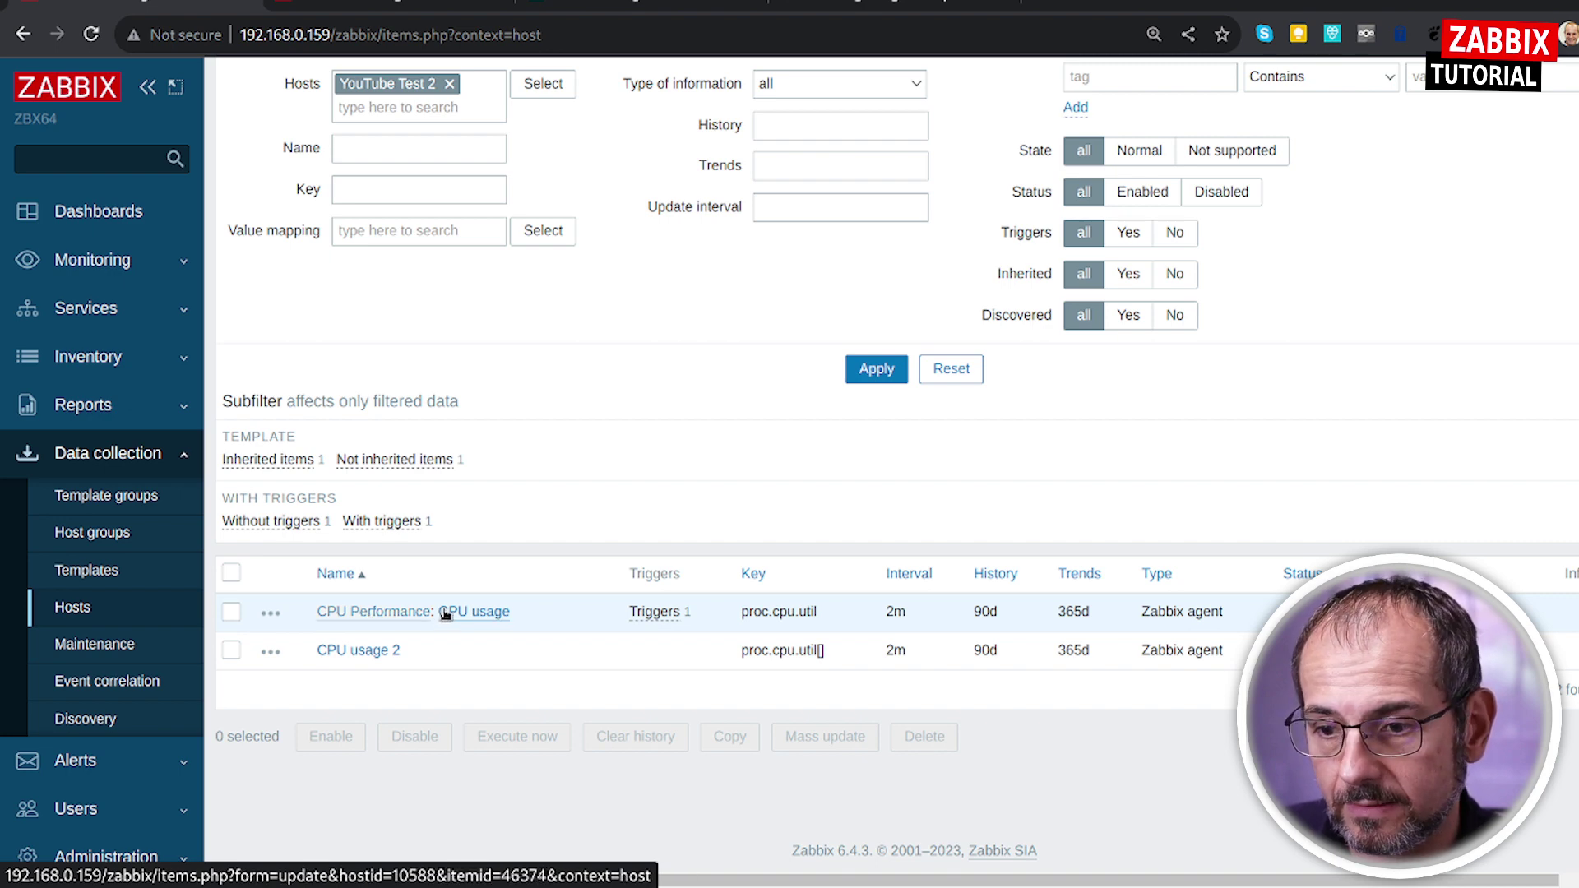
# Unlink the CPU Performance template from YouTube Test 2 without clearing its items, and save the host
pyautogui.click(142, 622)
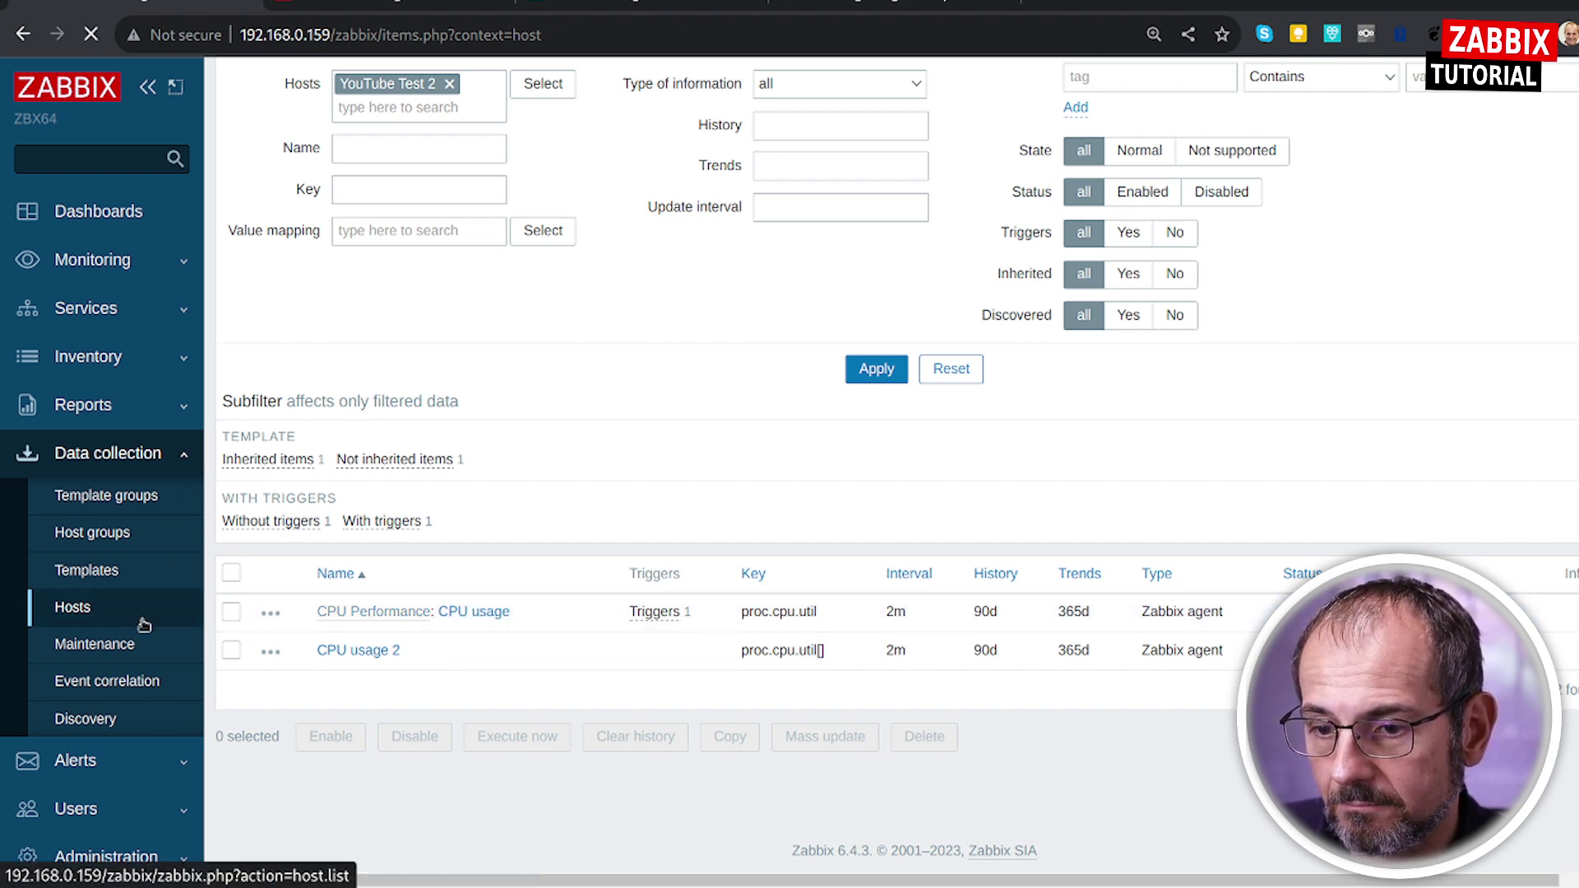
pyautogui.click(338, 556)
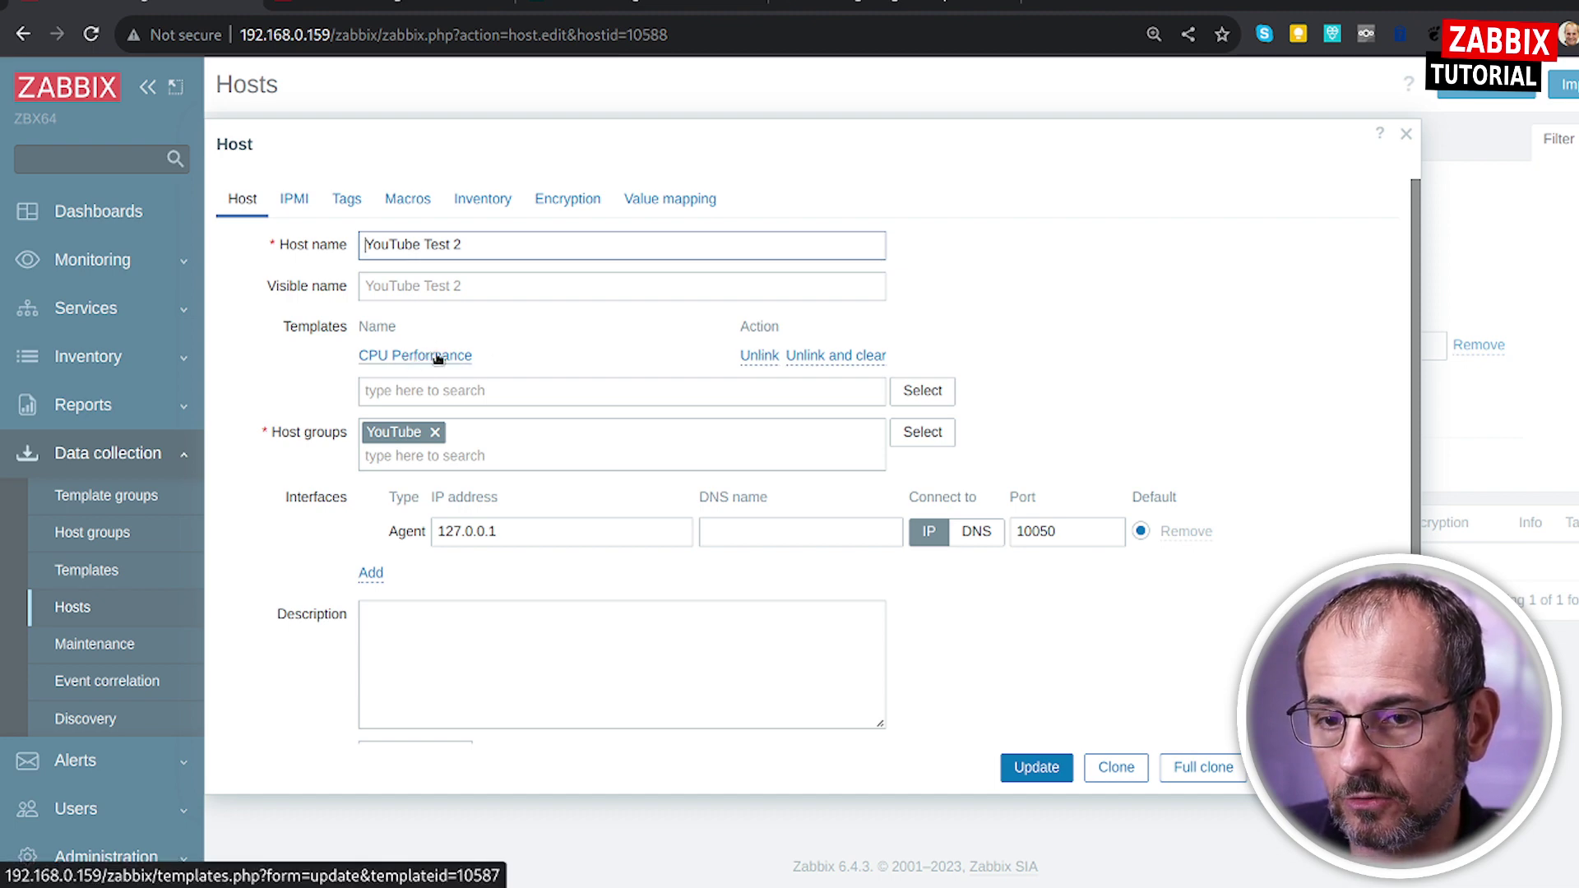
pyautogui.click(758, 356)
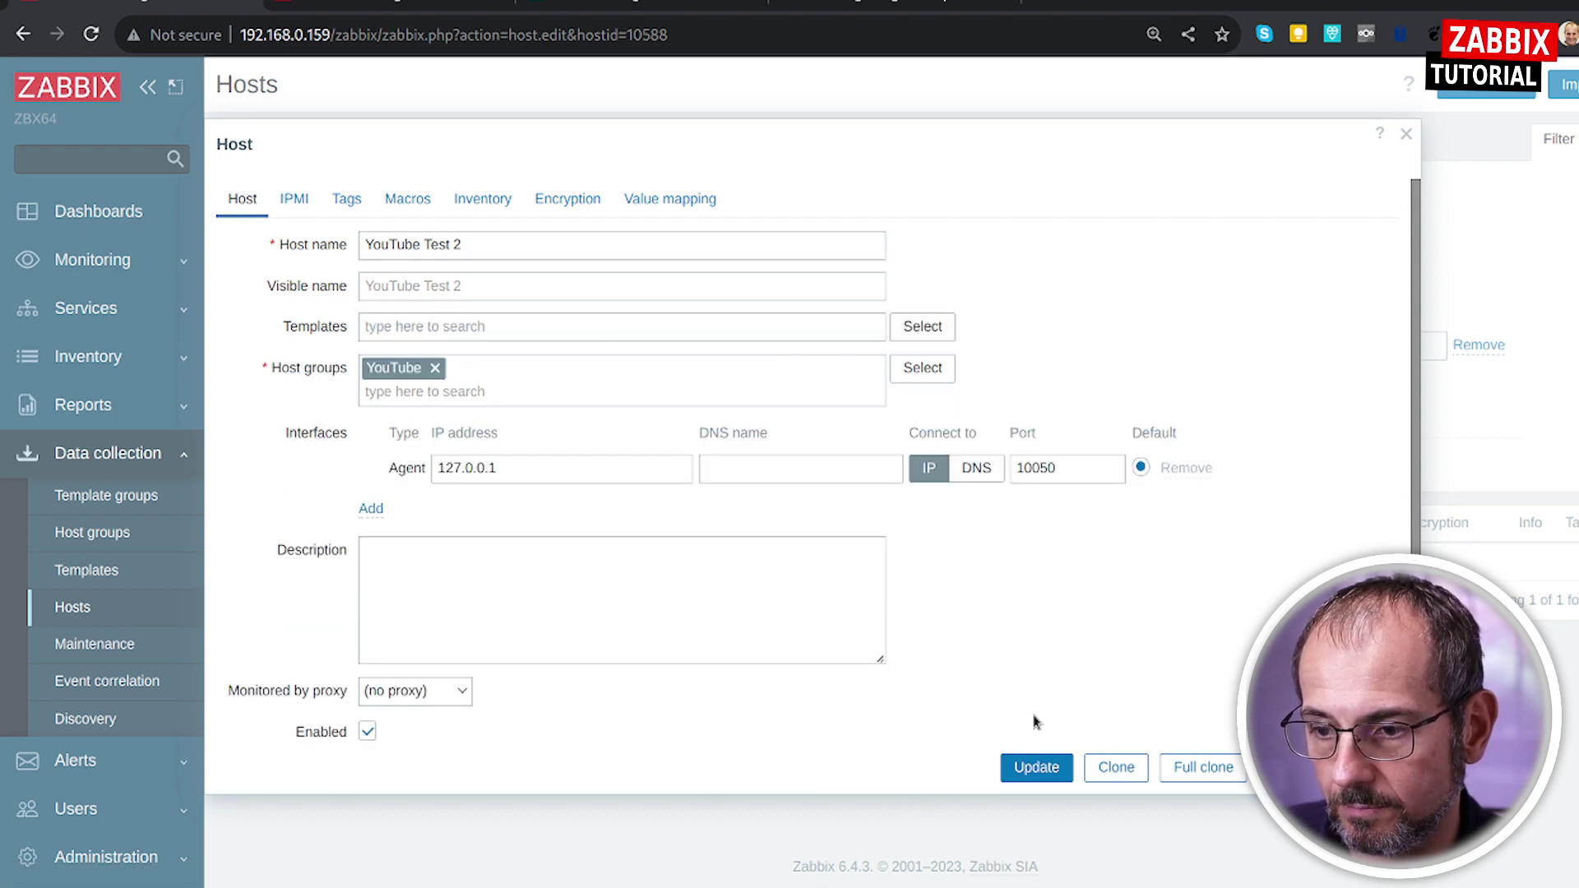
pyautogui.click(1006, 762)
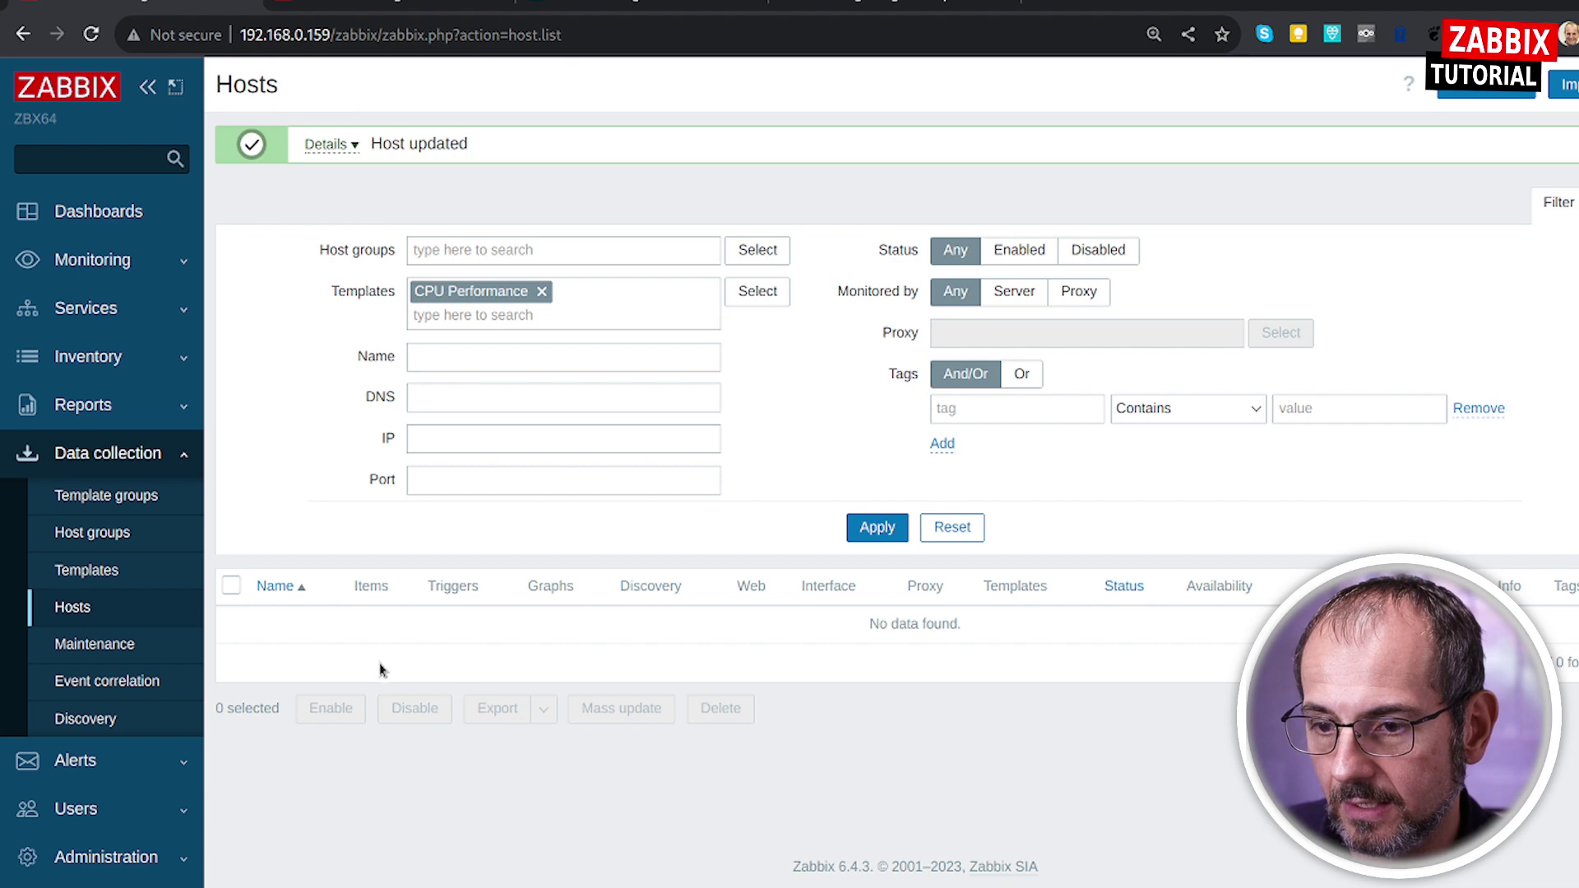
# Remove the template filter from the host list, filter by the name "you" and inspect YouTube Test 2's items
pyautogui.click(115, 621)
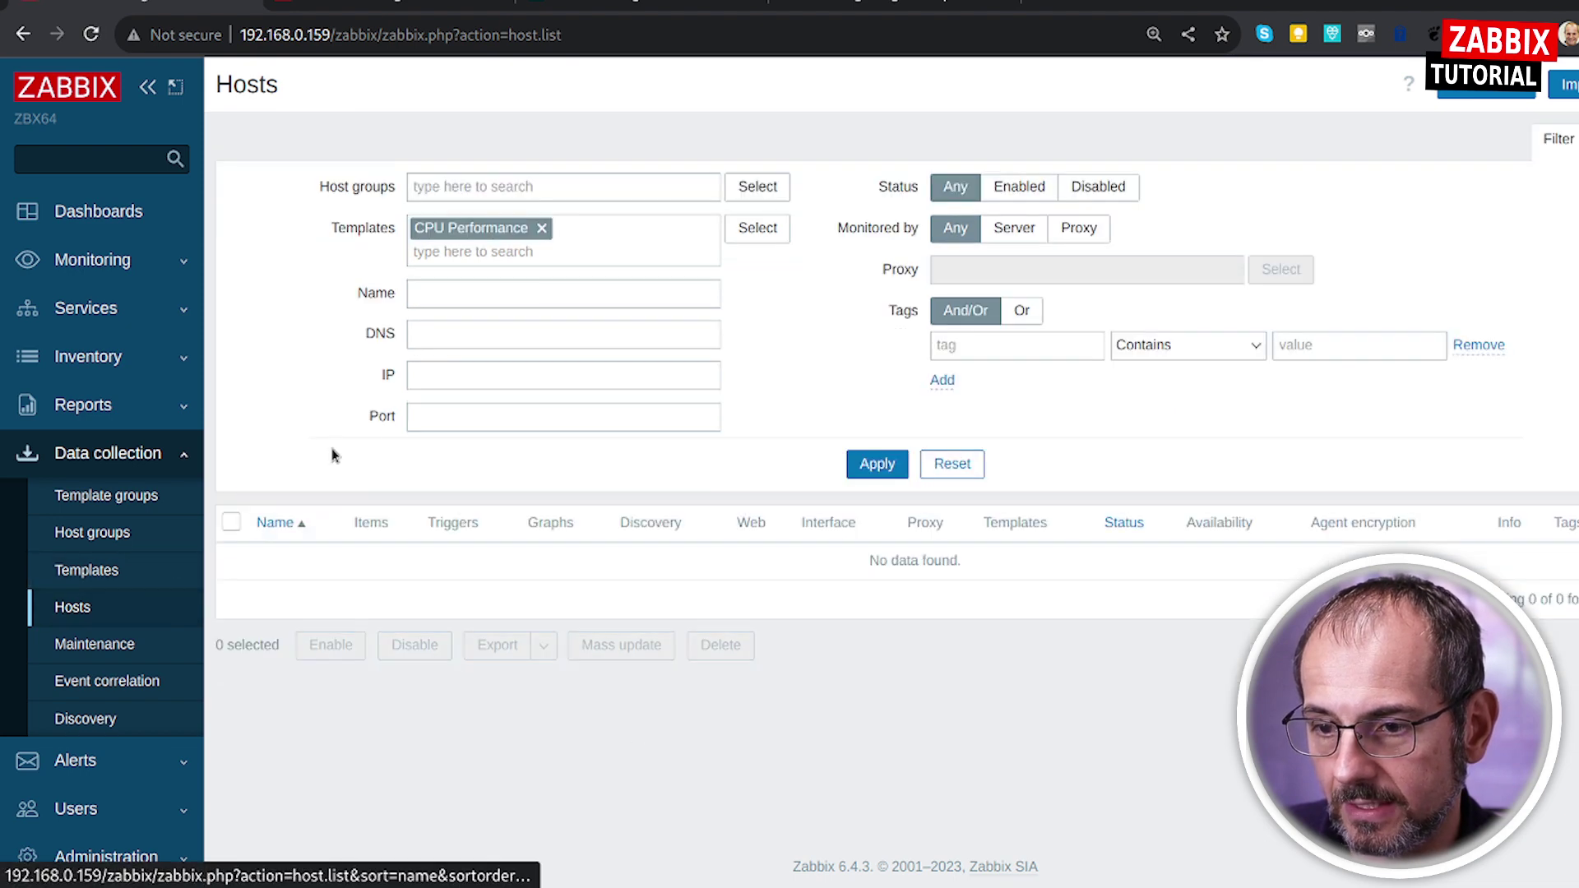
pyautogui.click(542, 227)
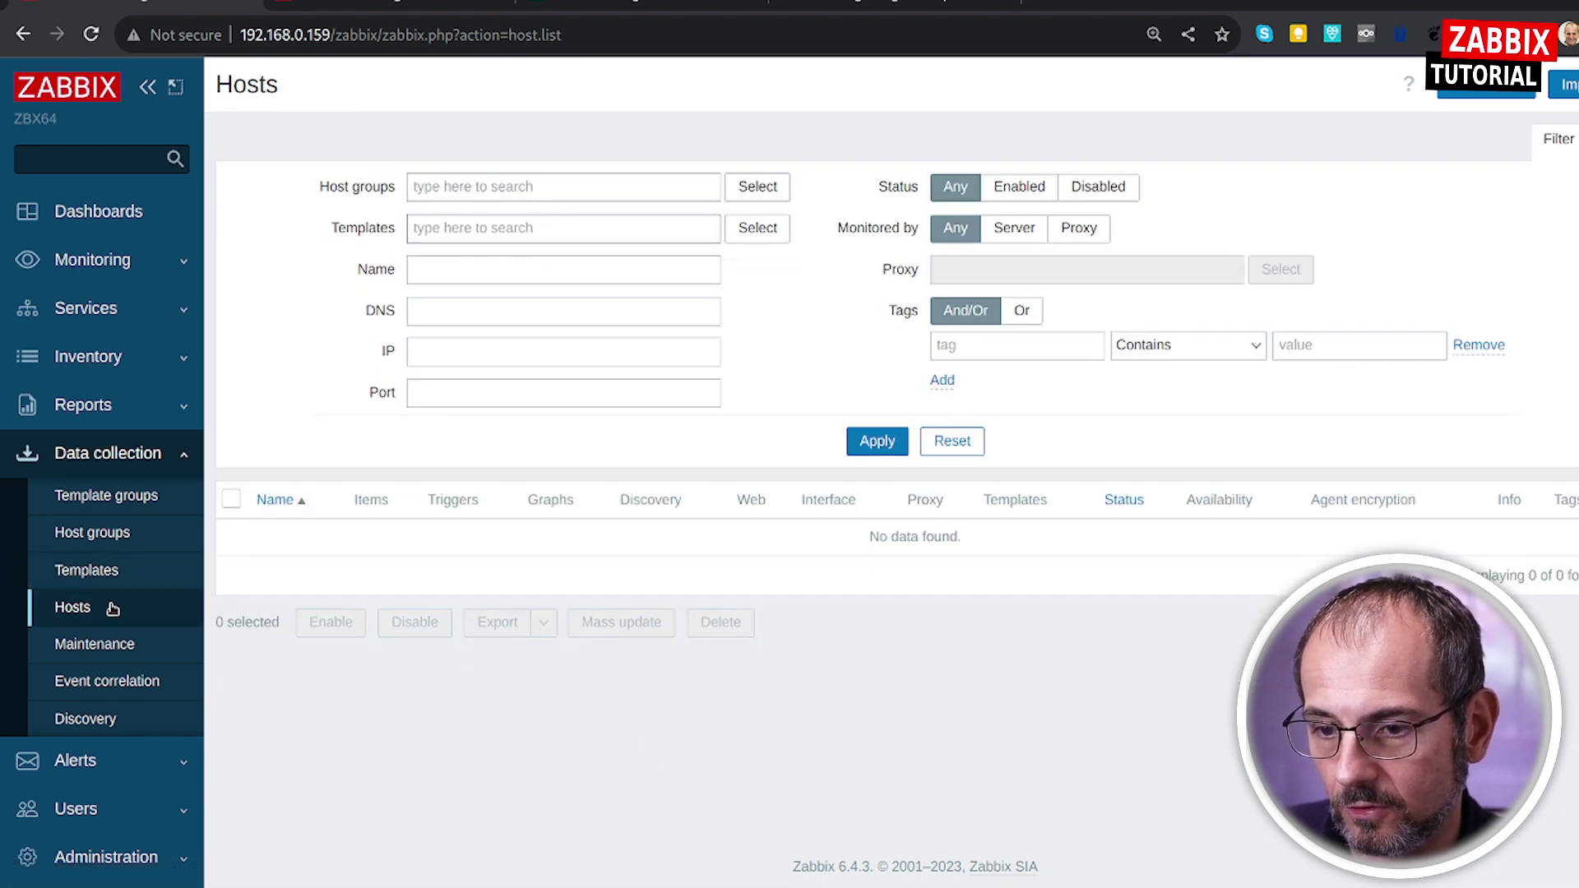
pyautogui.click(427, 268)
pyautogui.write('you')
pyautogui.press('Return')
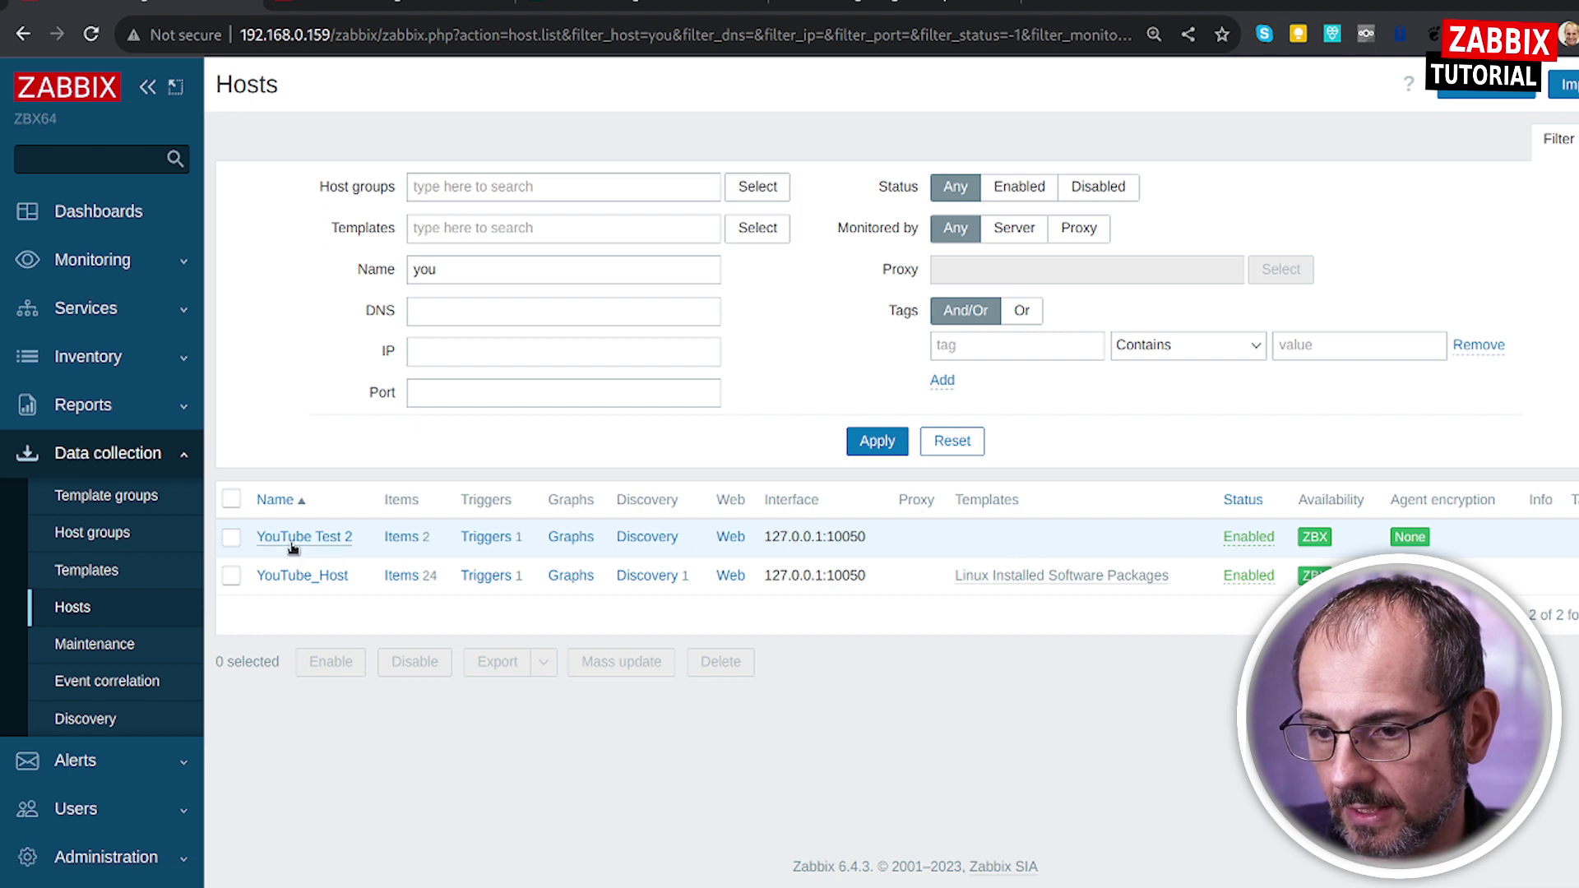
pyautogui.click(402, 539)
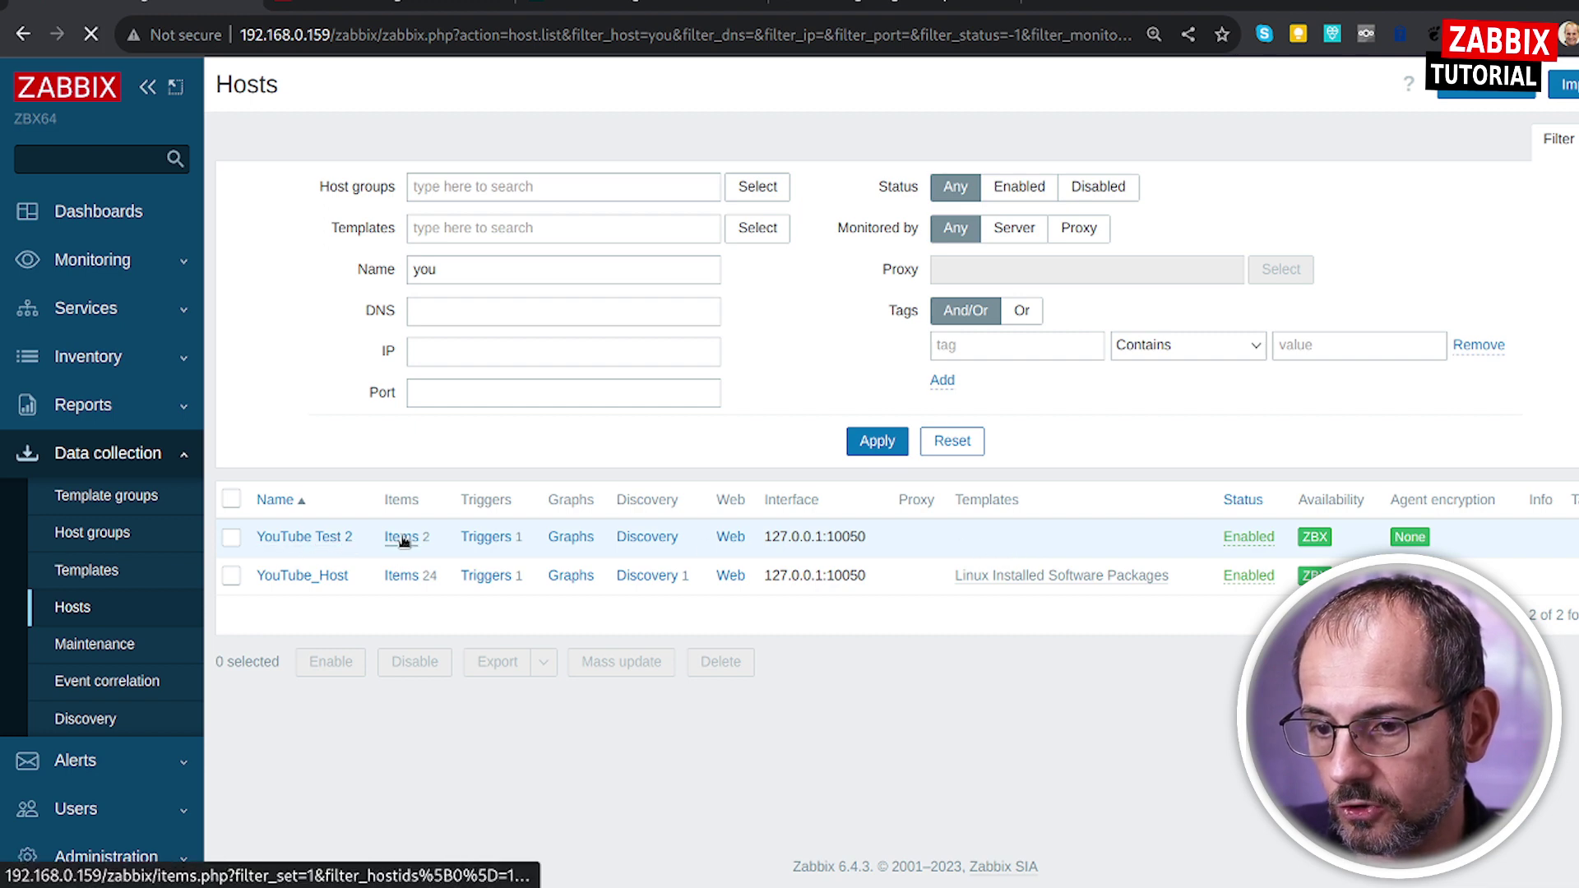
pyautogui.scroll(-1, 343, 619)
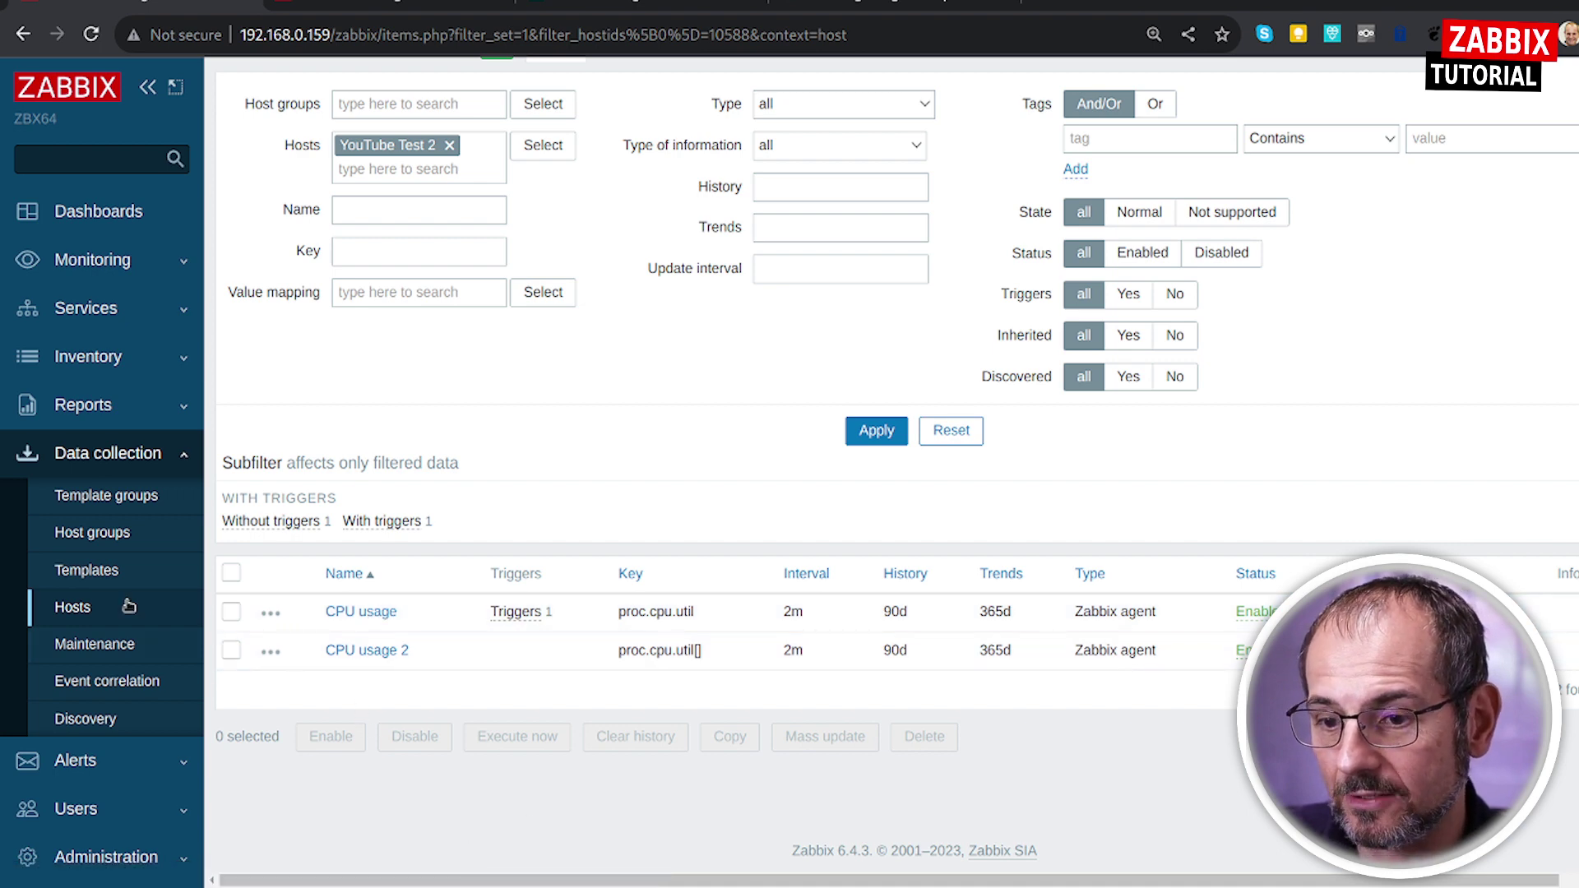
# Link the CPU Performance template to YouTube Test 2 again, save the host and open its item list
pyautogui.click(102, 607)
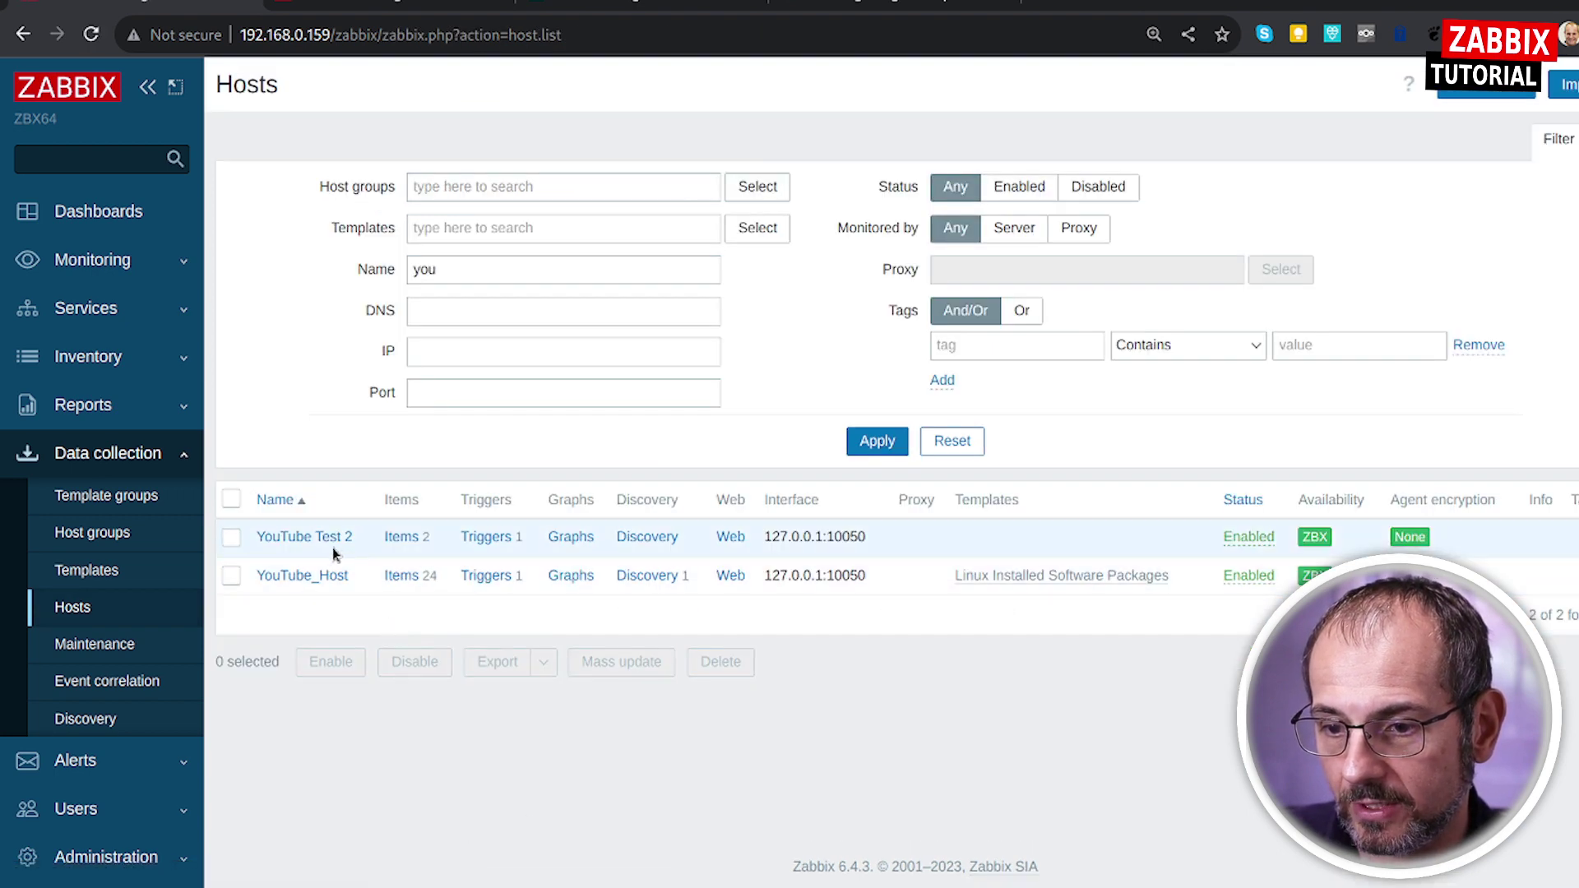
pyautogui.click(328, 526)
pyautogui.click(810, 329)
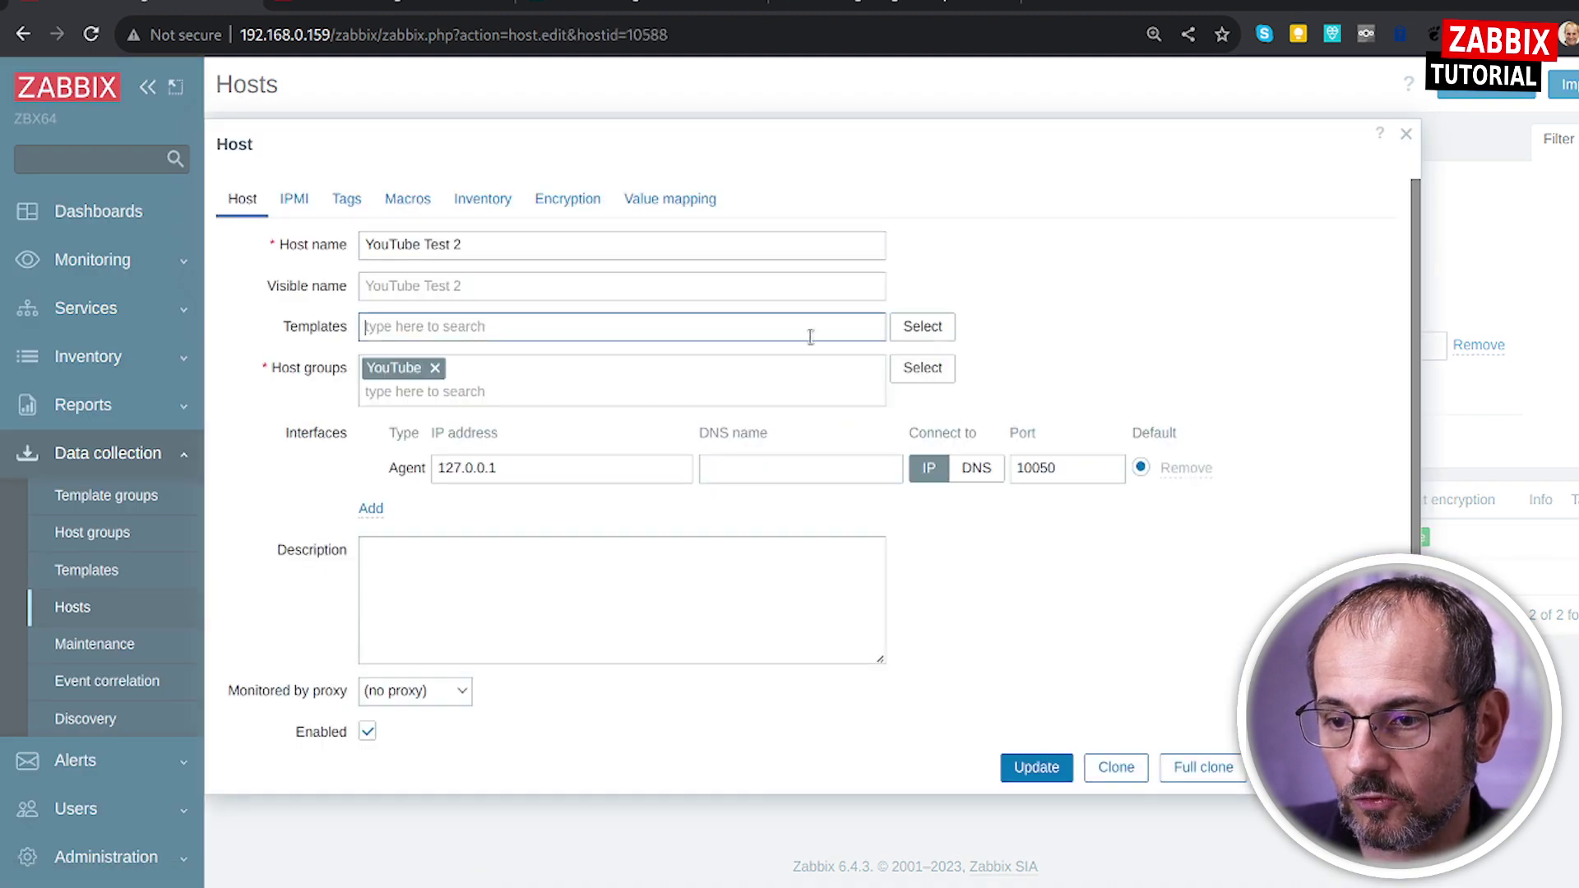
pyautogui.write('cpu')
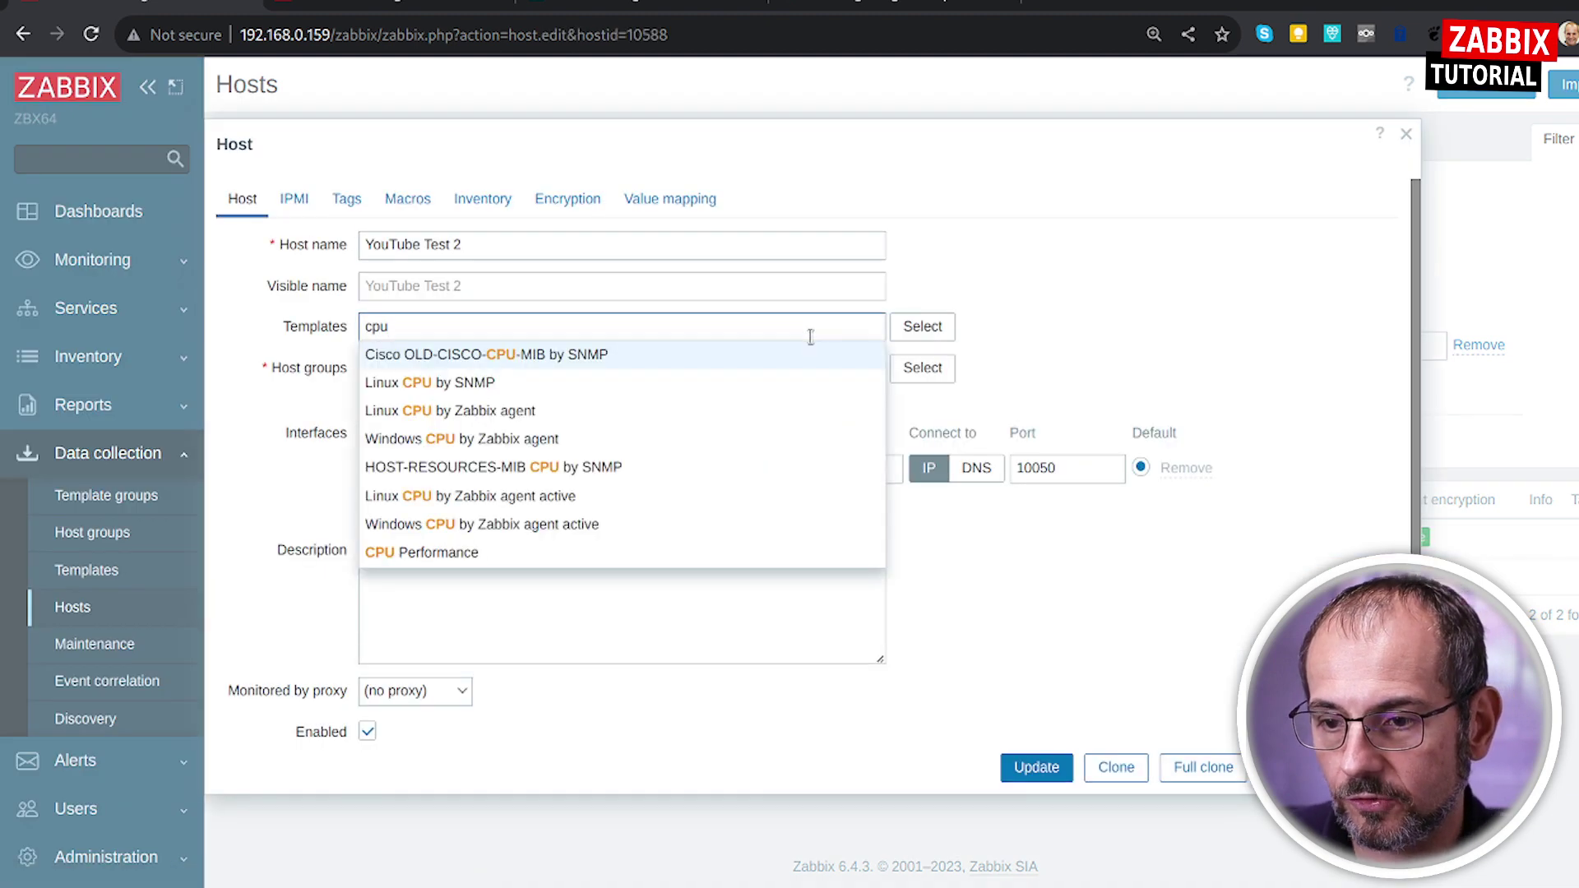
pyautogui.click(461, 554)
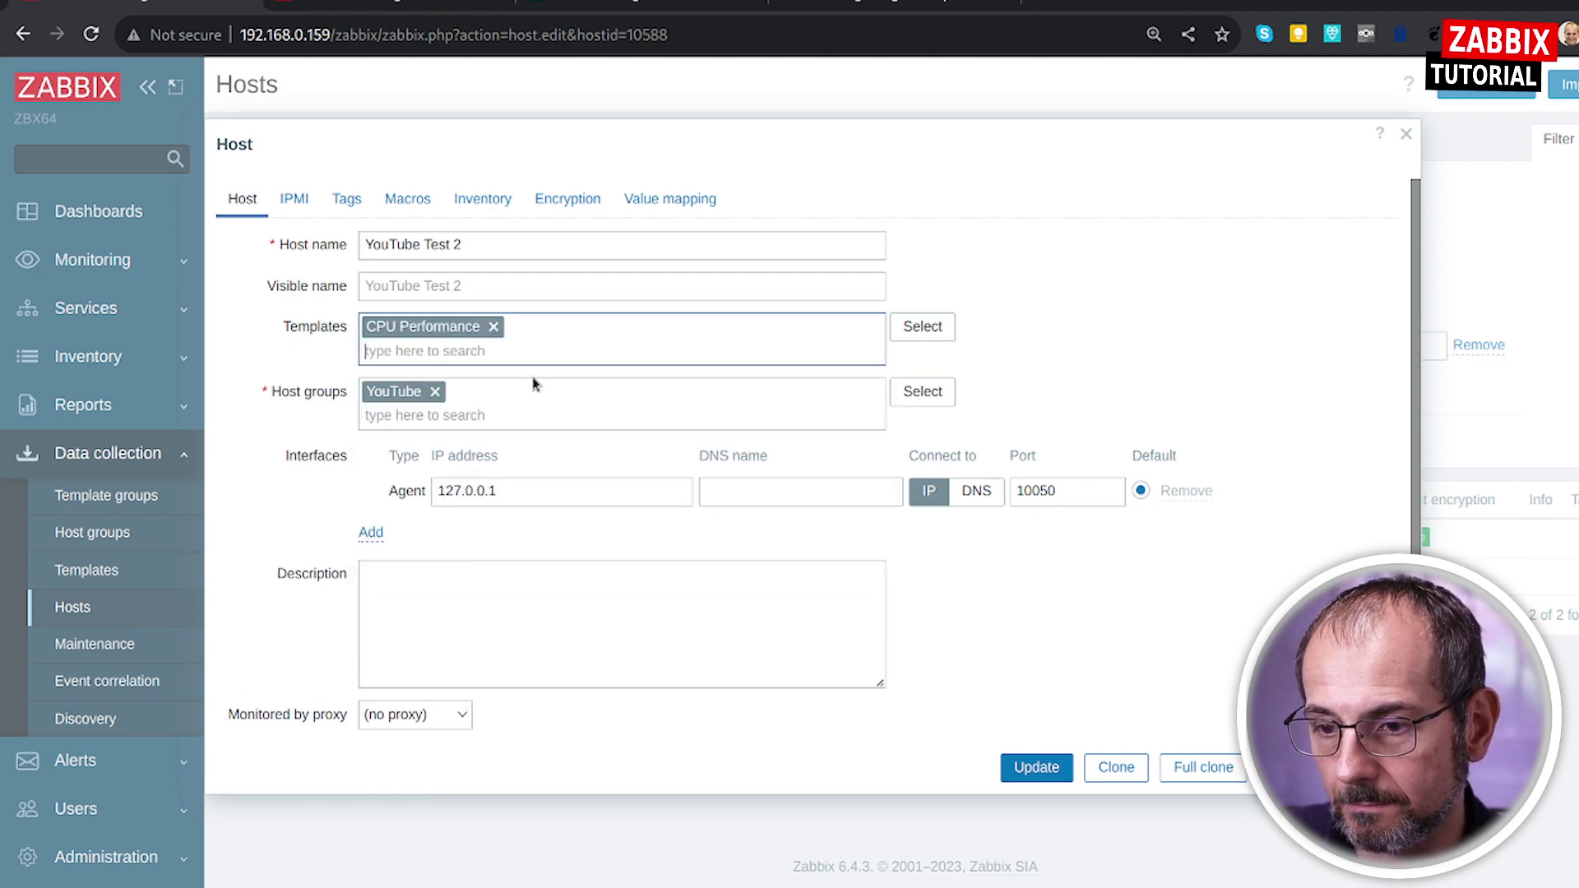
pyautogui.click(1022, 771)
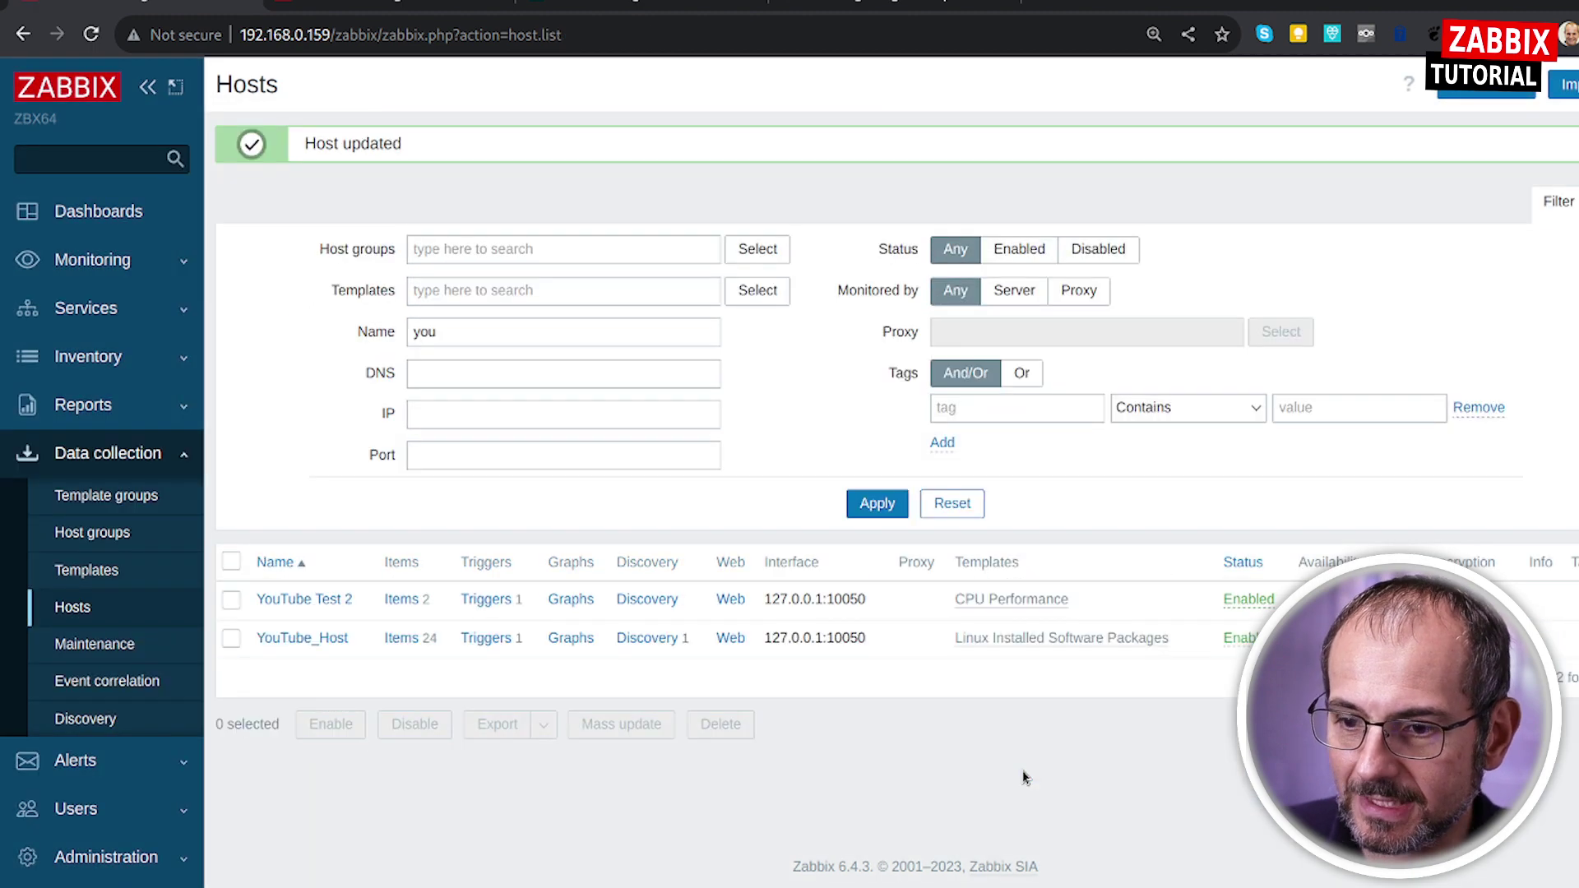
pyautogui.click(402, 601)
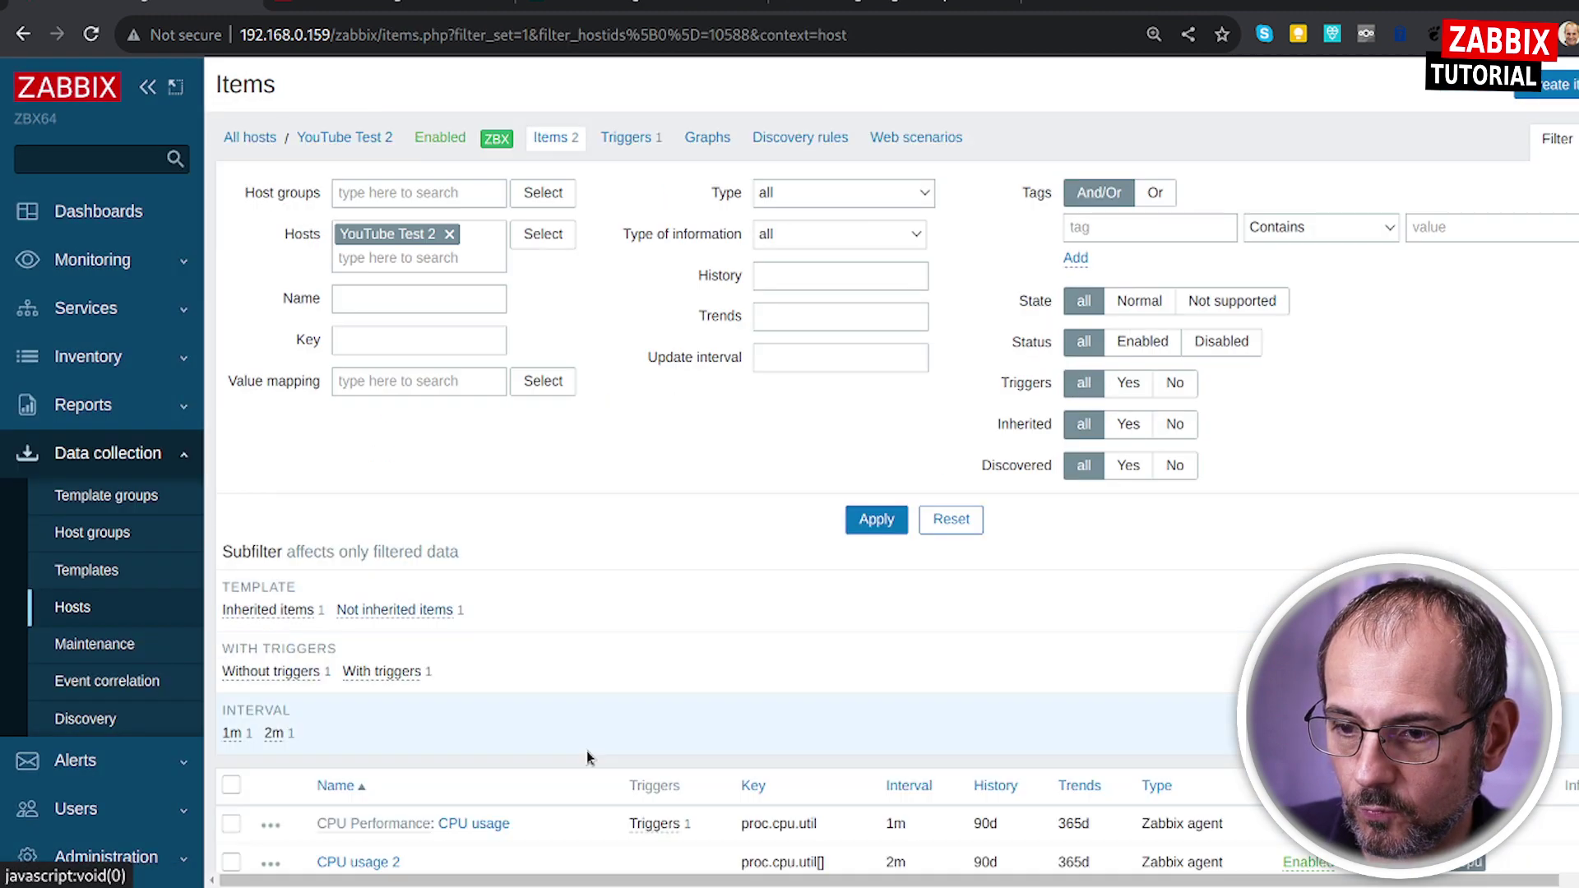
# Unlink and clear the CPU Performance template from YouTube Test 2, save the host and open its item list
pyautogui.scroll(-3, 634, 575)
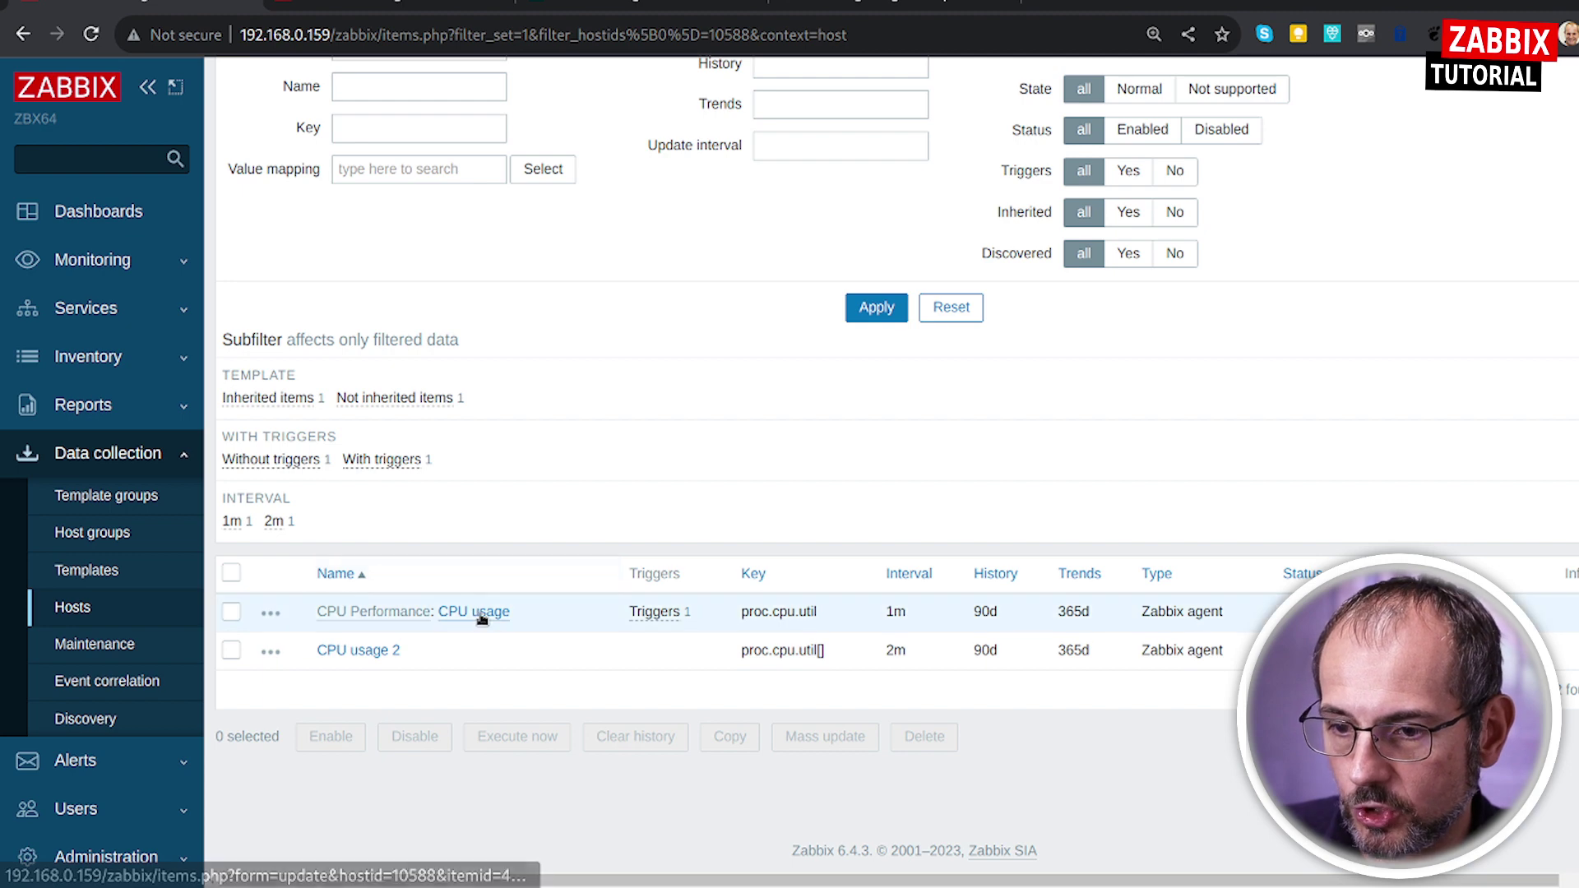
pyautogui.moveTo(741, 613); pyautogui.dragTo(818, 612)
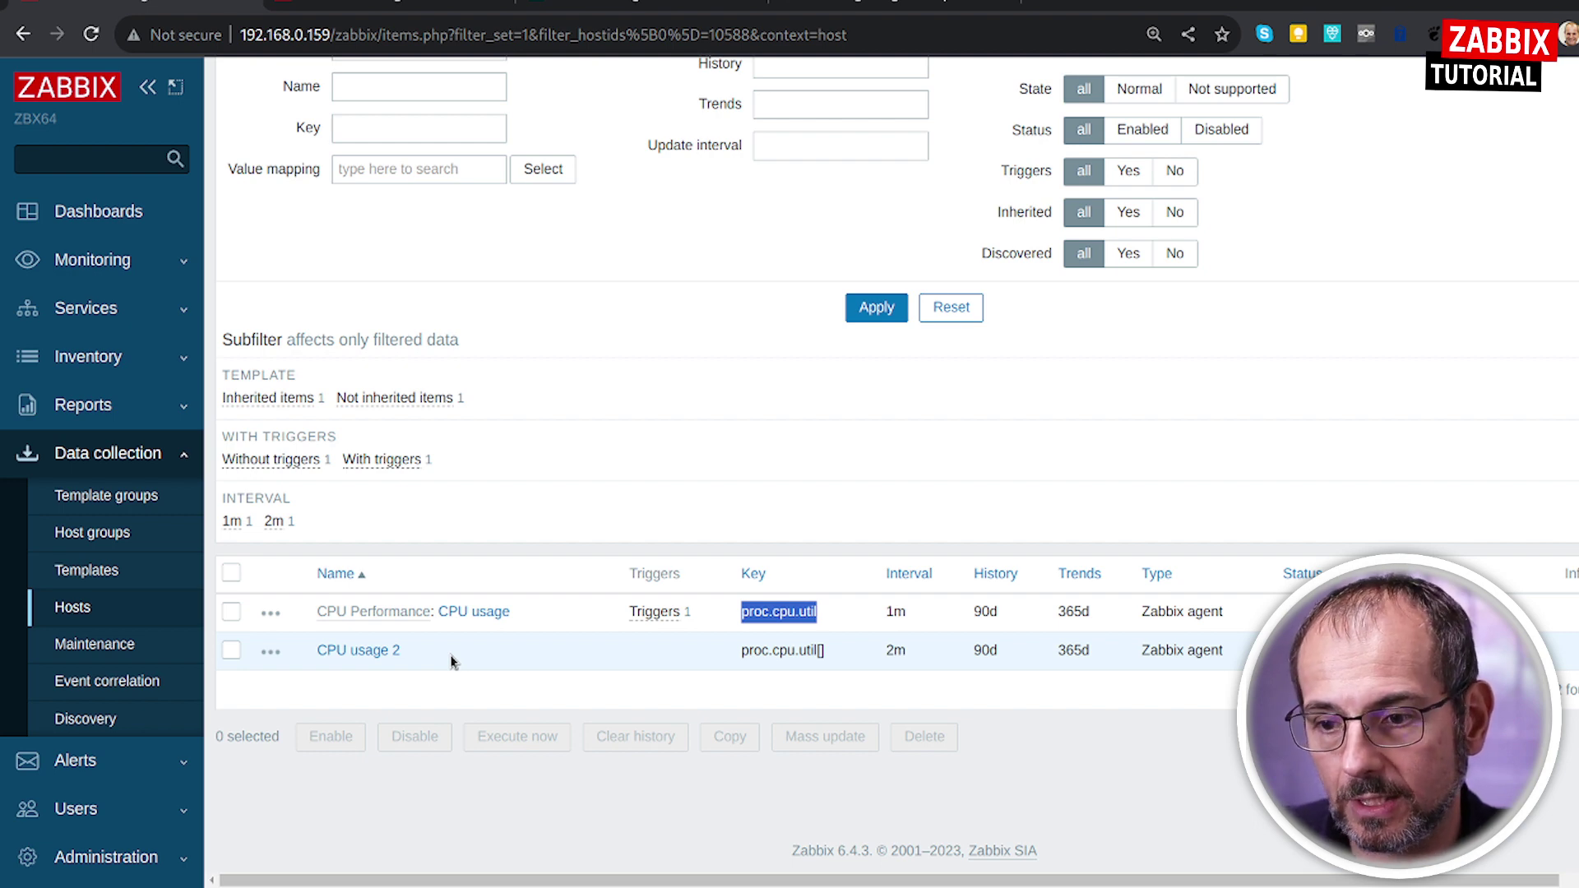
pyautogui.click(72, 607)
pyautogui.click(339, 536)
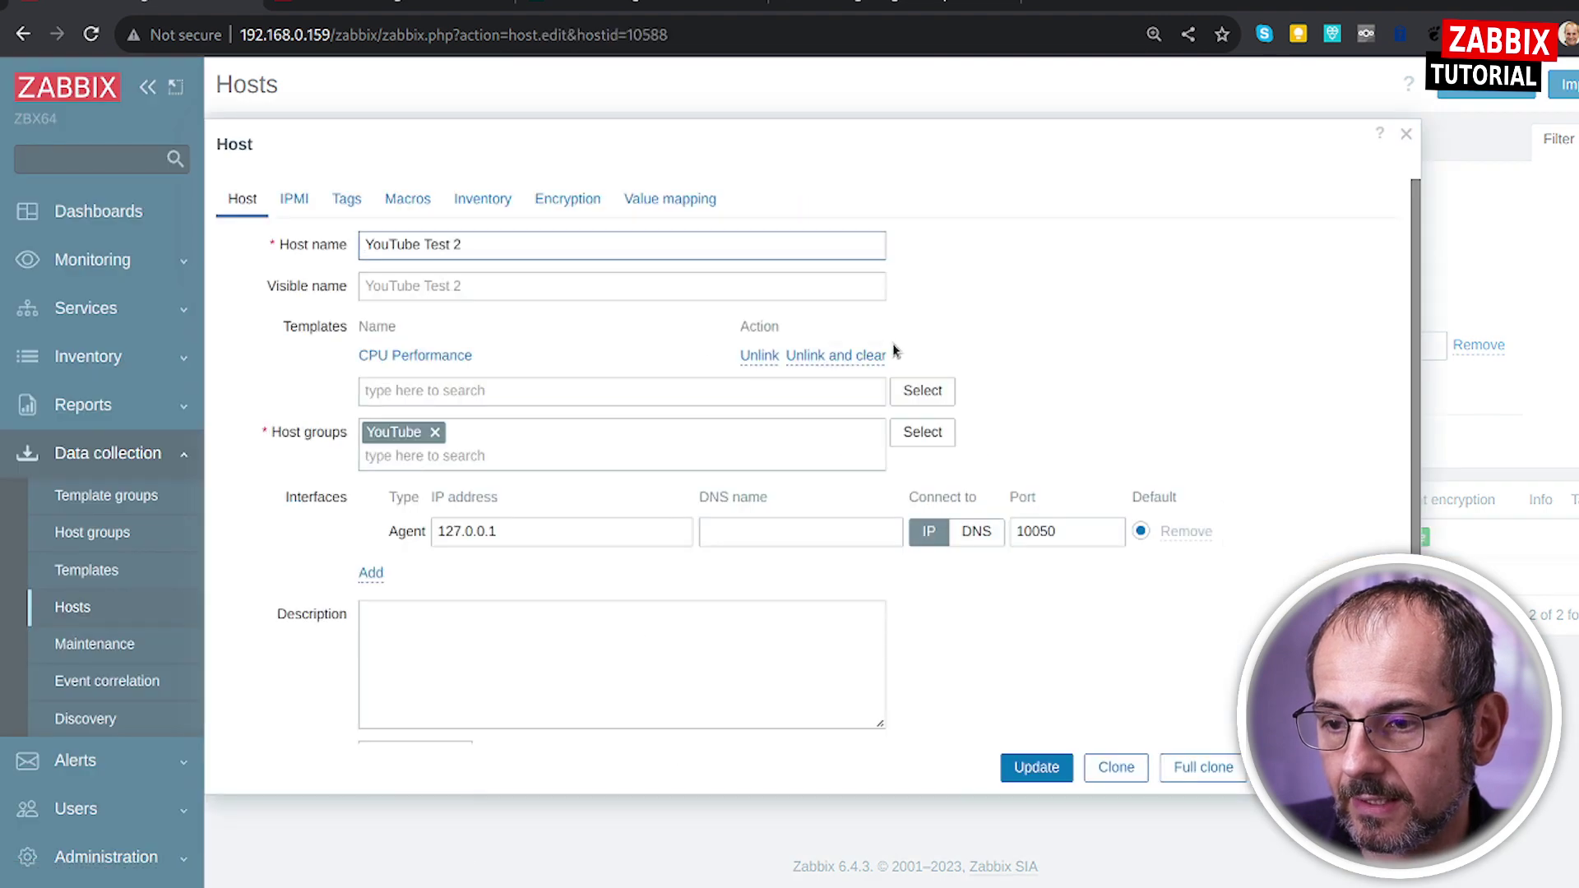
pyautogui.click(832, 357)
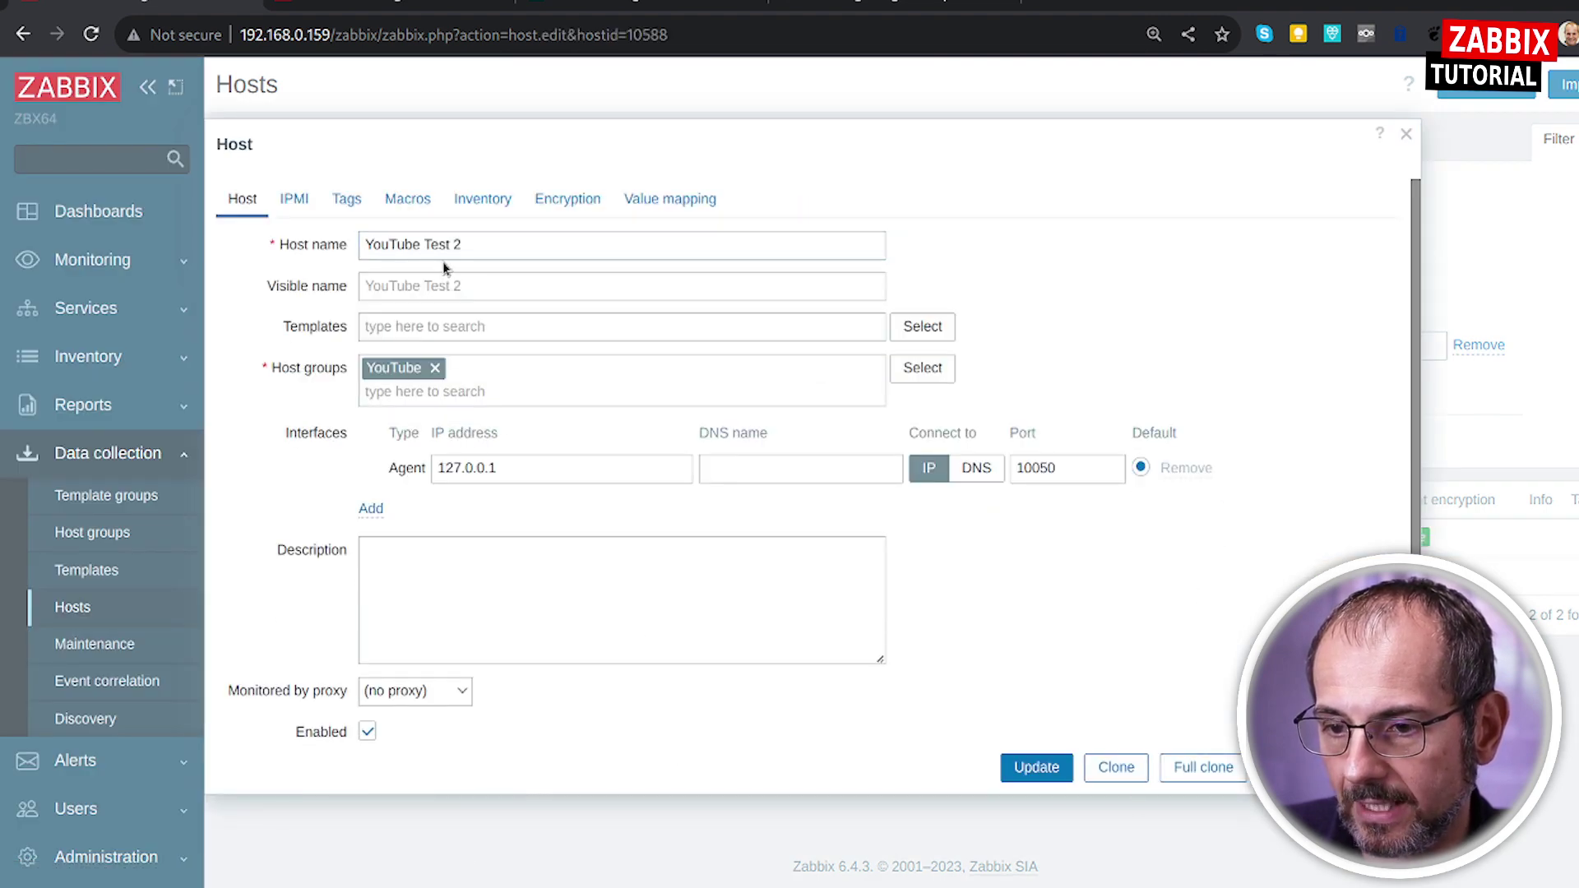
pyautogui.click(1033, 769)
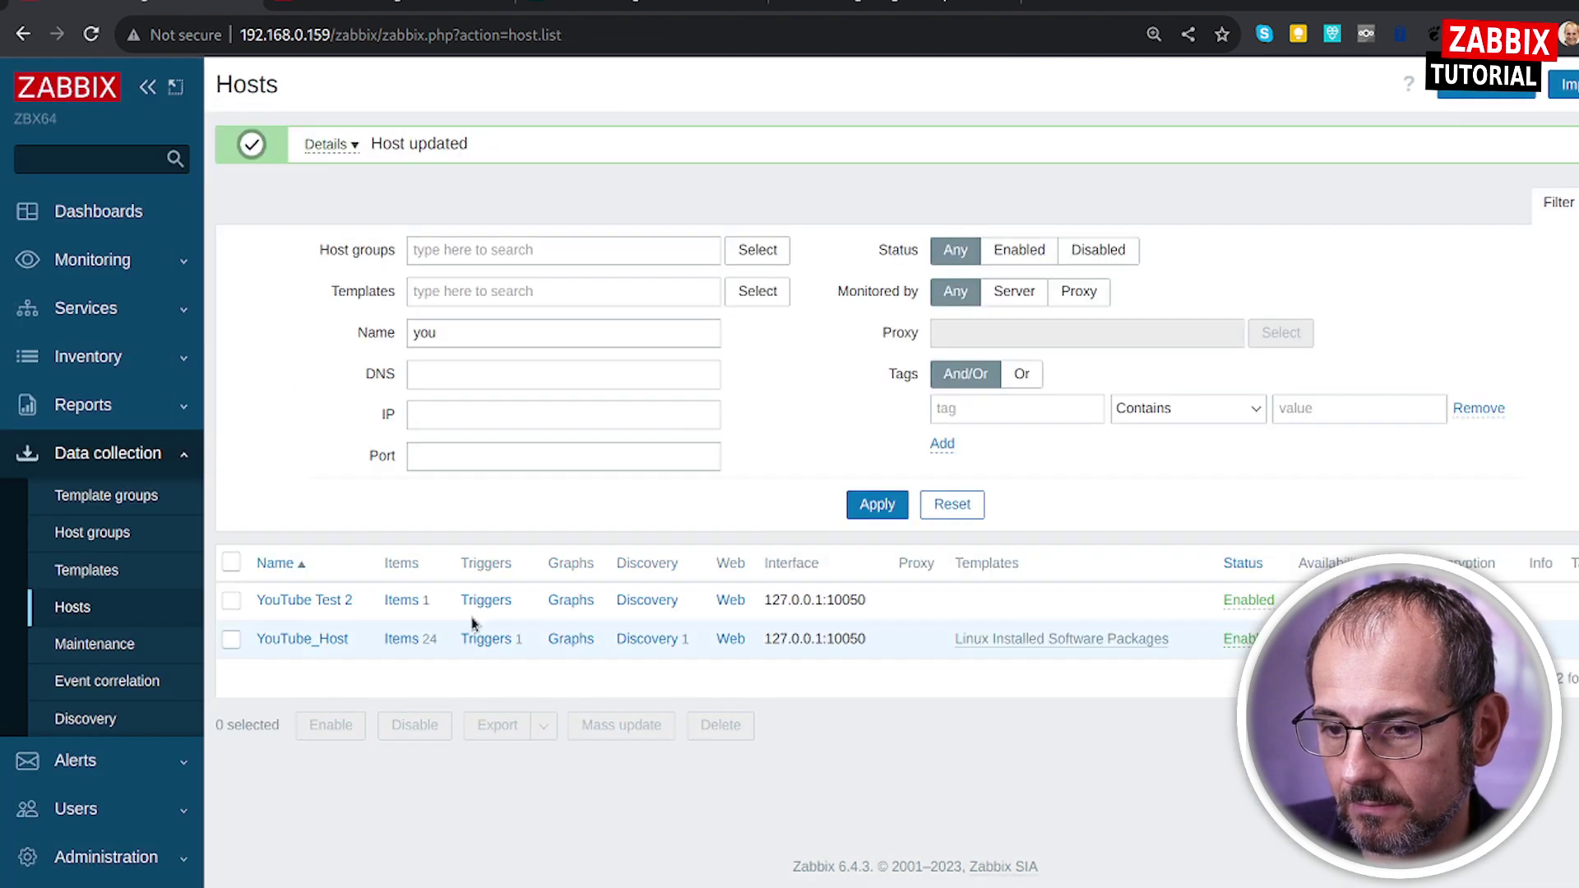
pyautogui.click(396, 607)
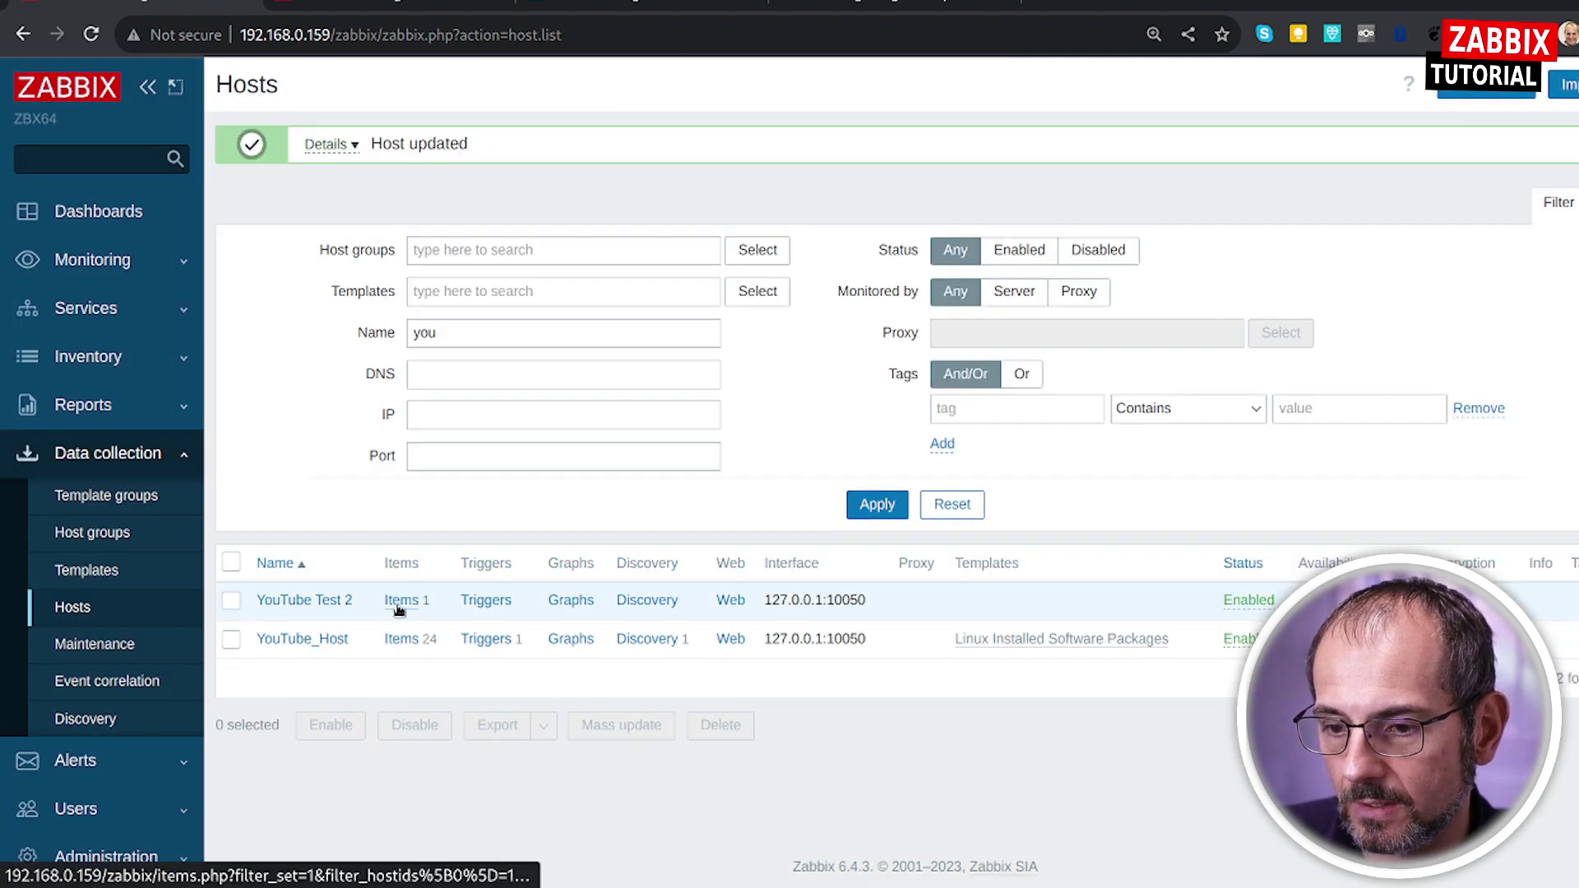